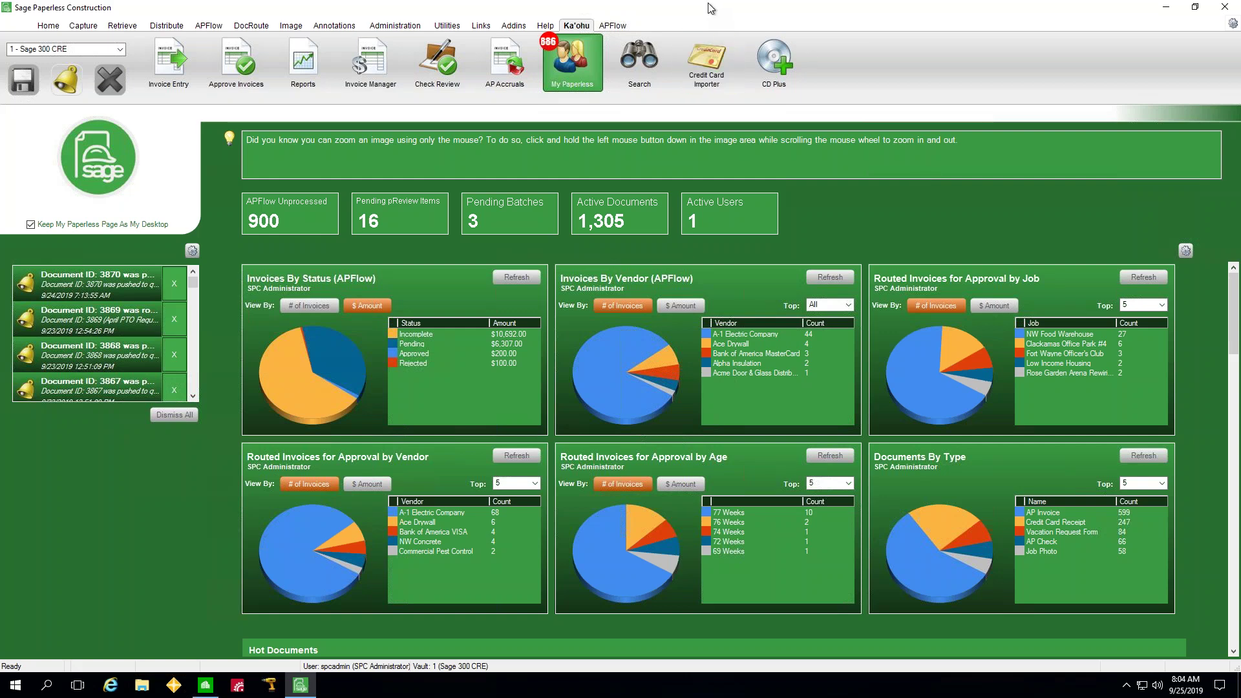
Step: Drag the A1 Electric Invoice for Today file from the desktop onto the Push To Queue tile
double_click(870, 11)
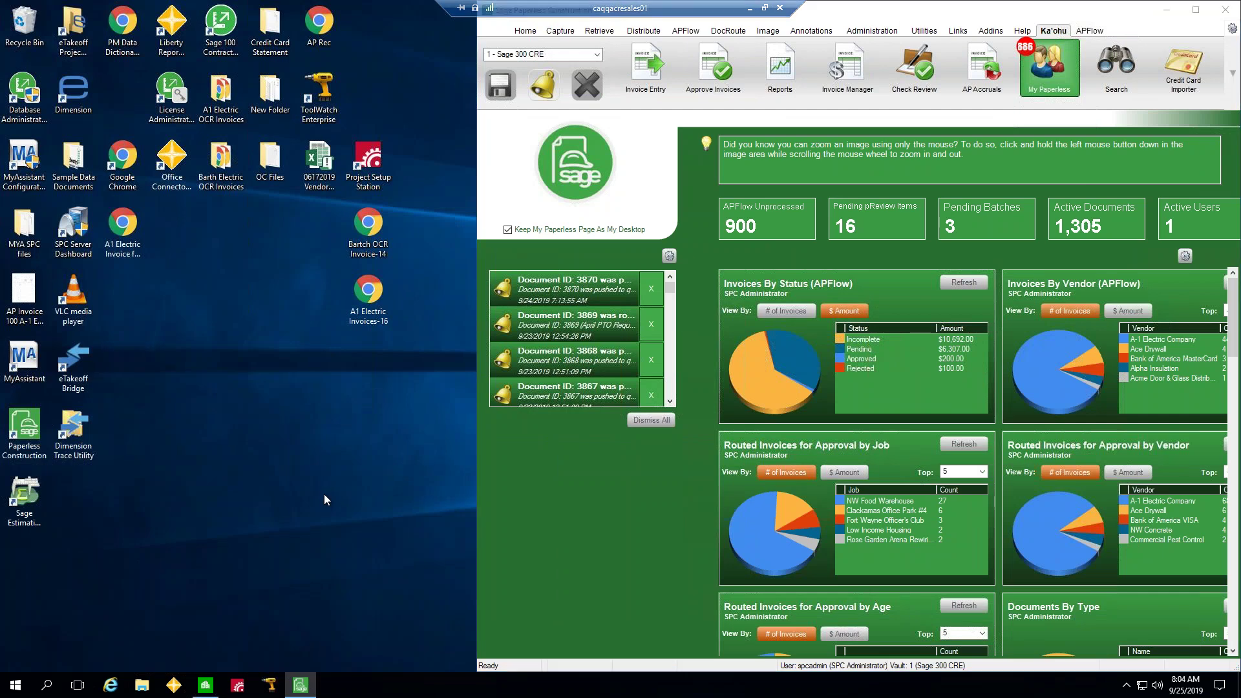
click(135, 238)
drag(246, 360, 248, 357)
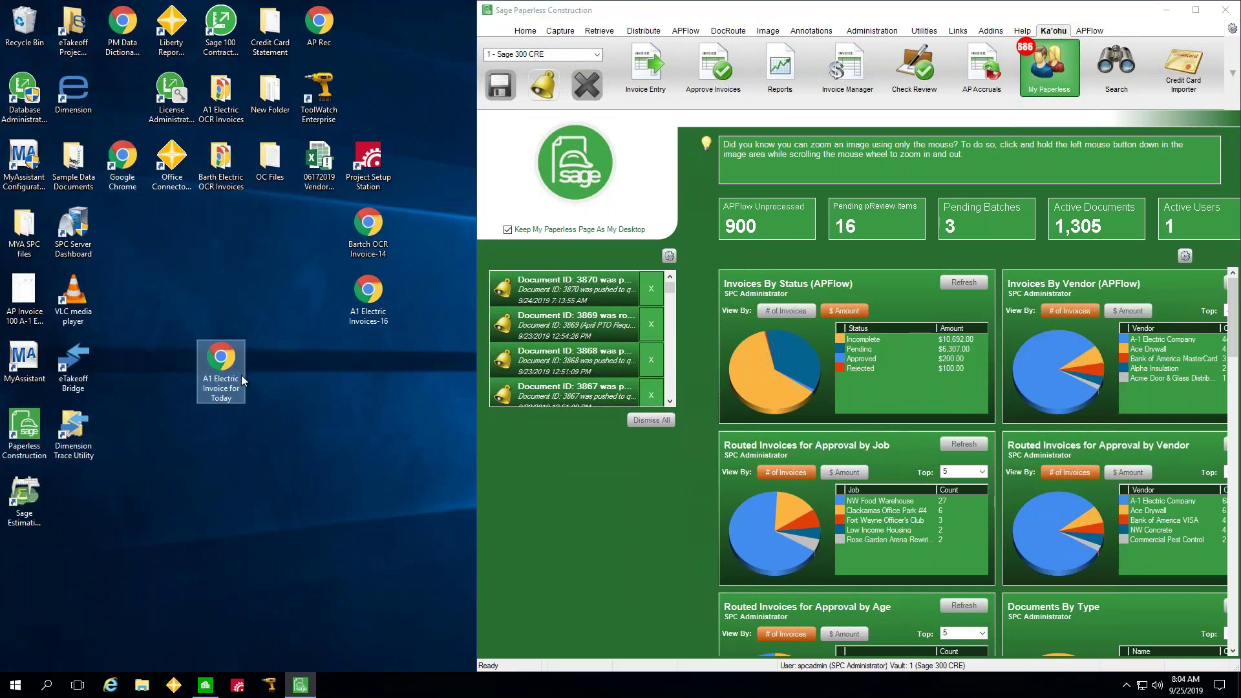
mouse_move(237, 374)
mouse_down()
mouse_move(476, 428)
mouse_move(722, 410)
mouse_move(750, 468)
mouse_up()
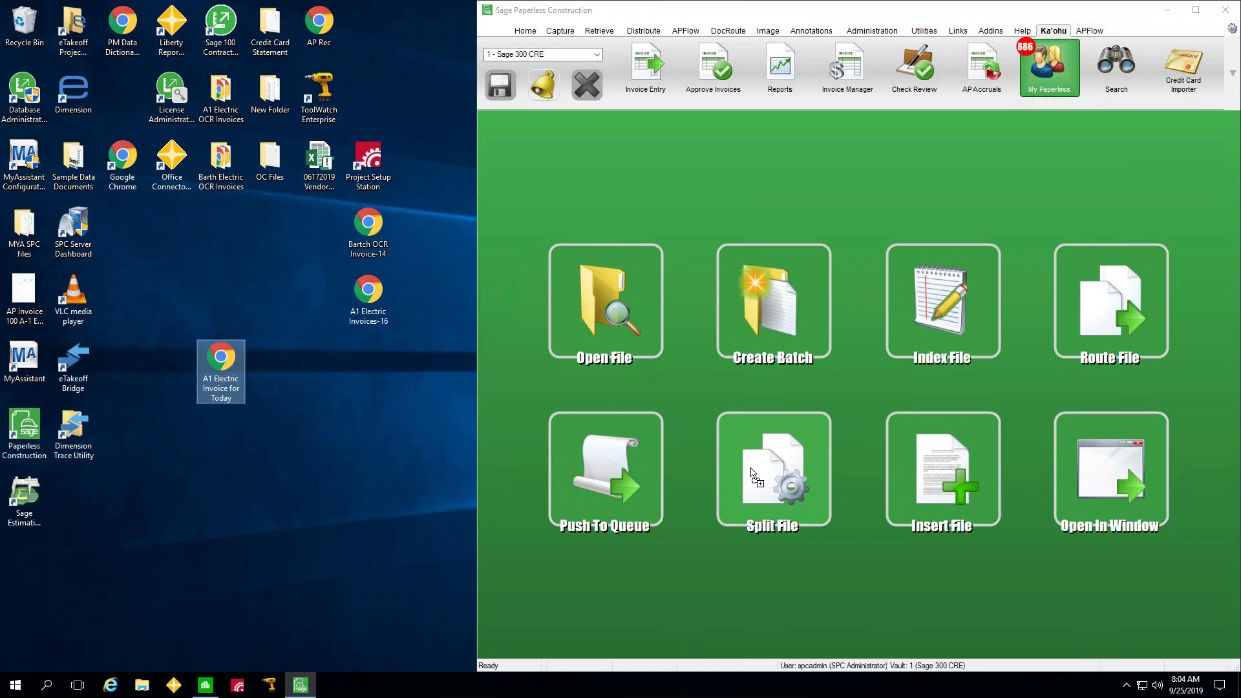
drag(752, 471, 756, 461)
drag(760, 469, 956, 326)
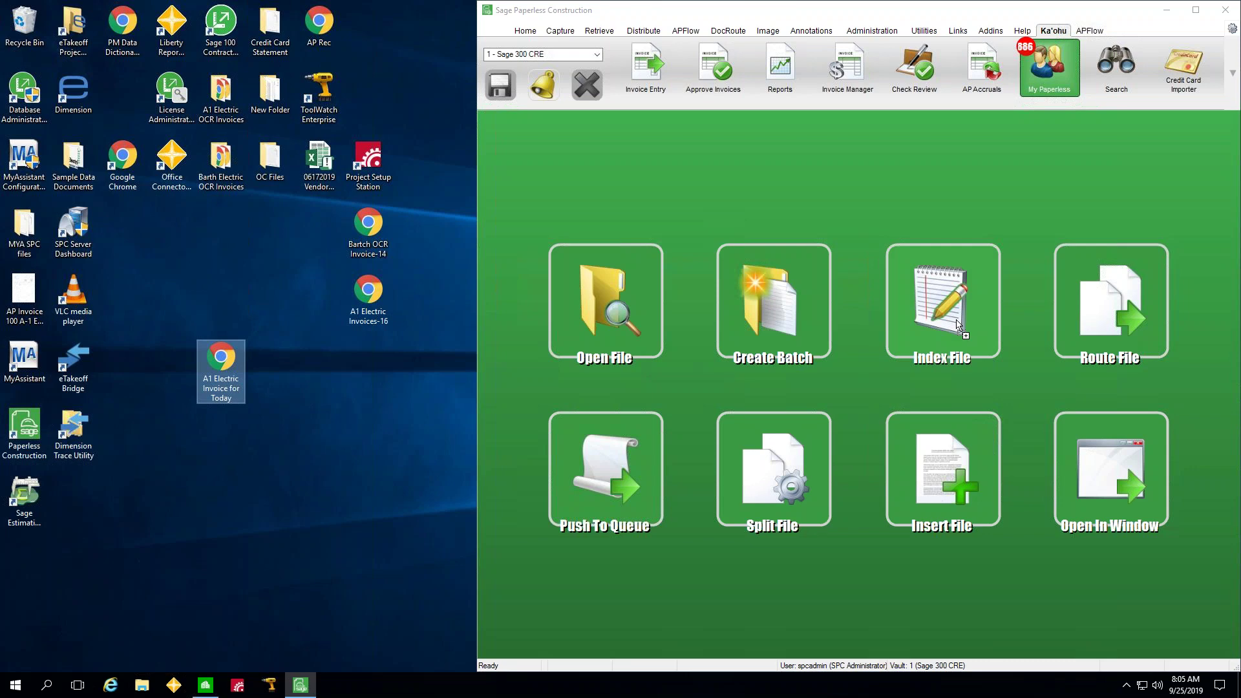
drag(957, 327, 617, 467)
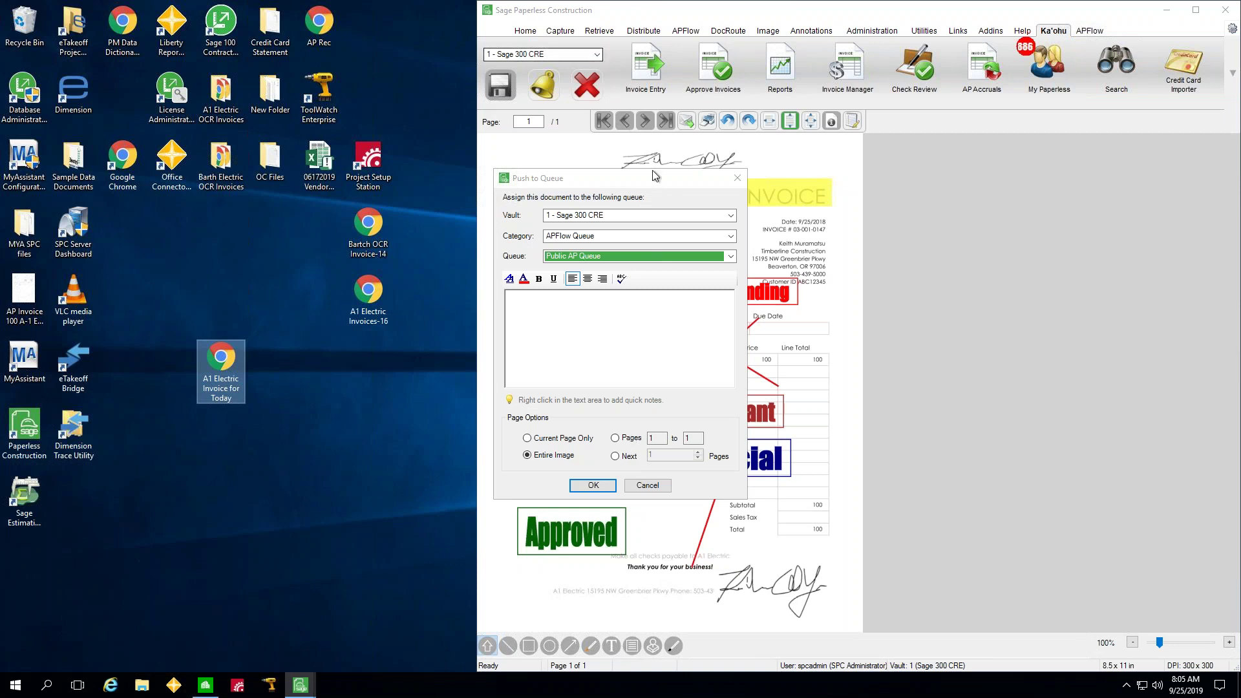
Step: Send the invoice to the Public AP Queue from the Push to Queue dialog
drag(613, 182, 366, 202)
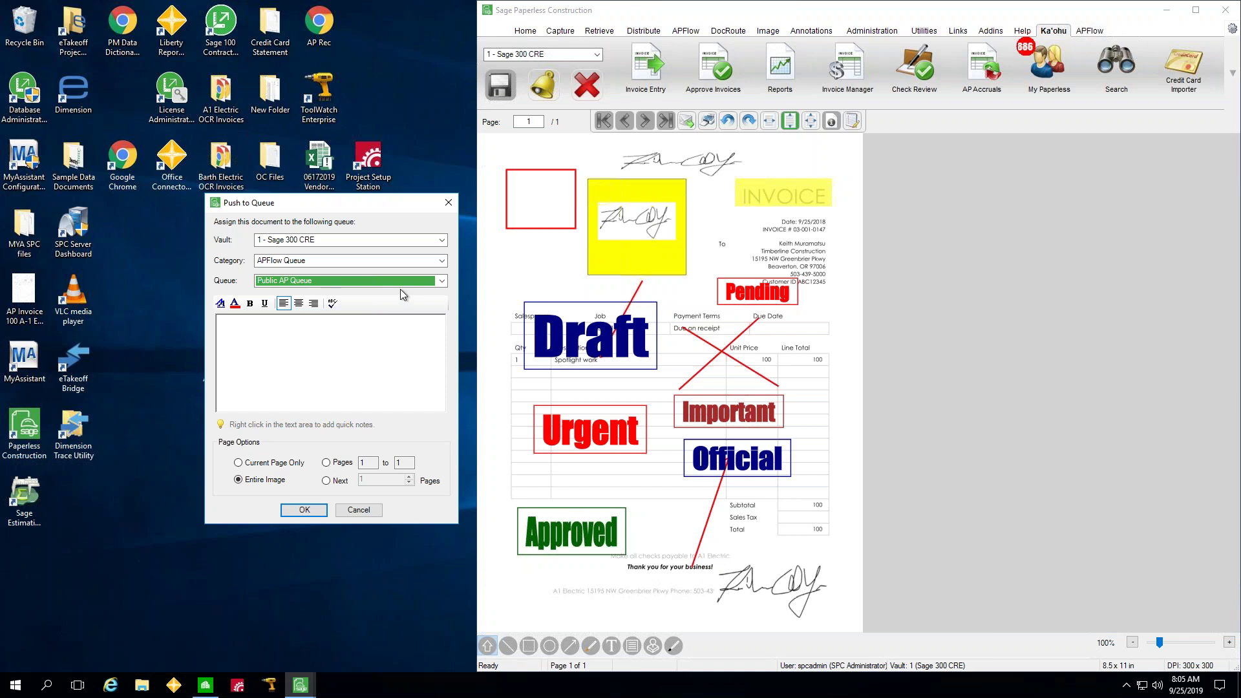
click(440, 282)
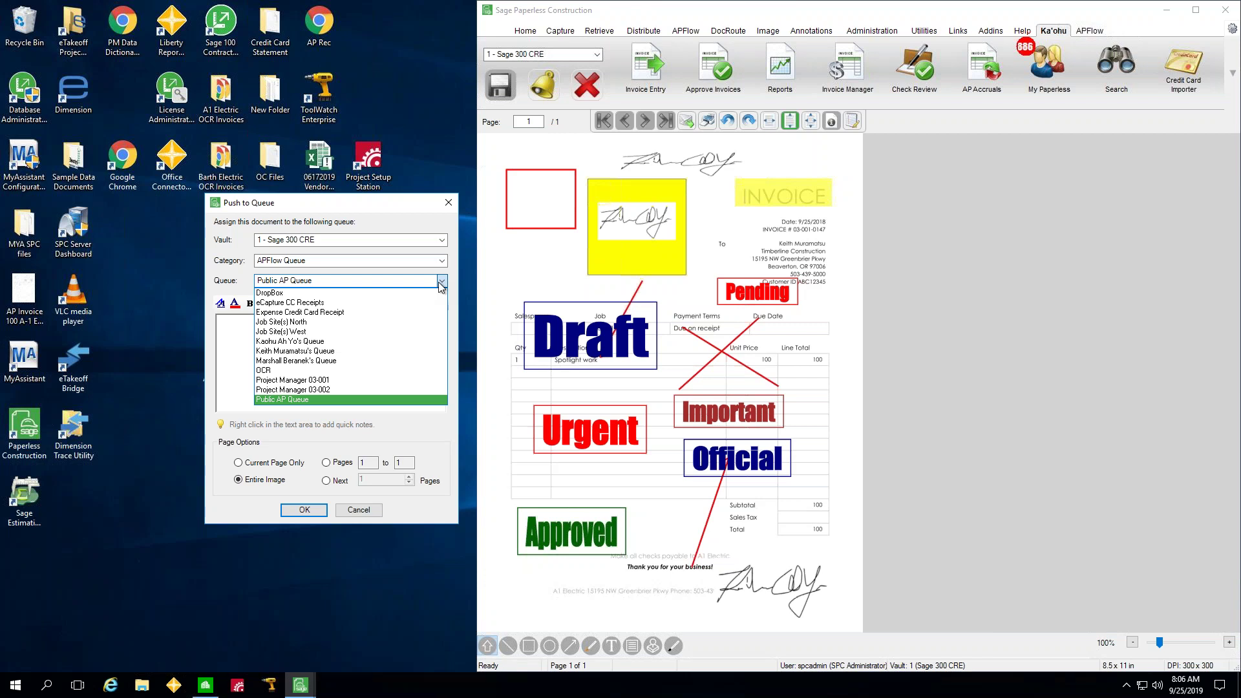
click(291, 400)
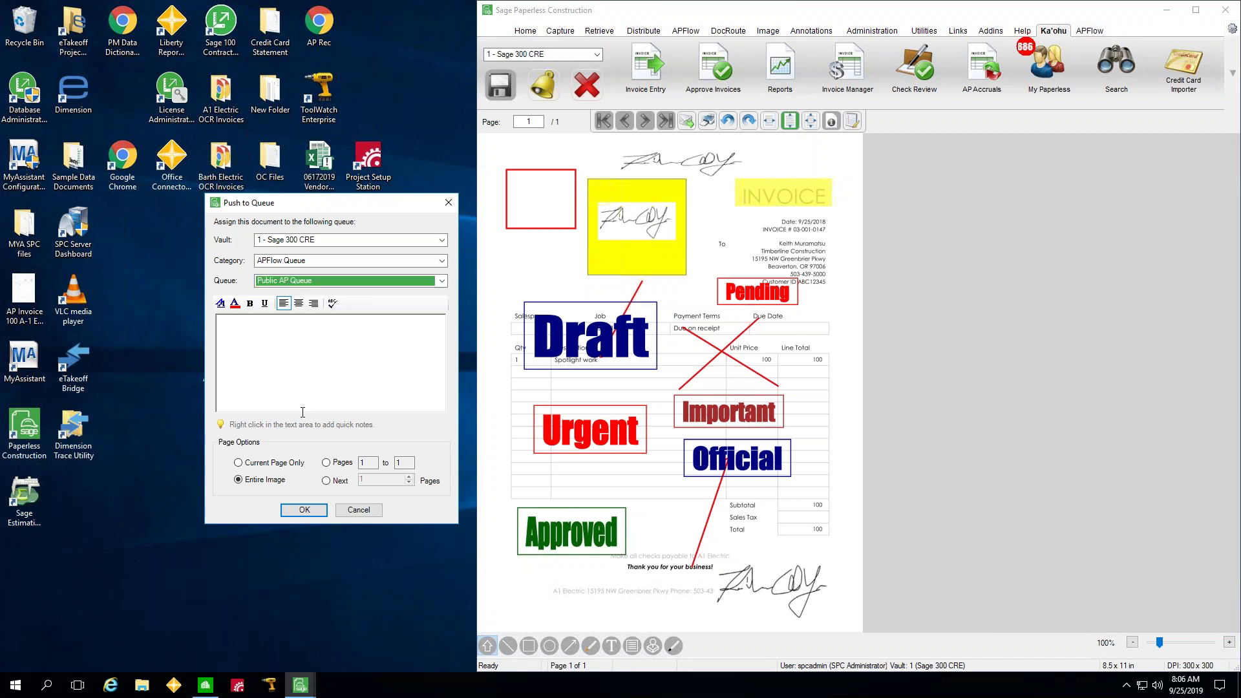
click(304, 510)
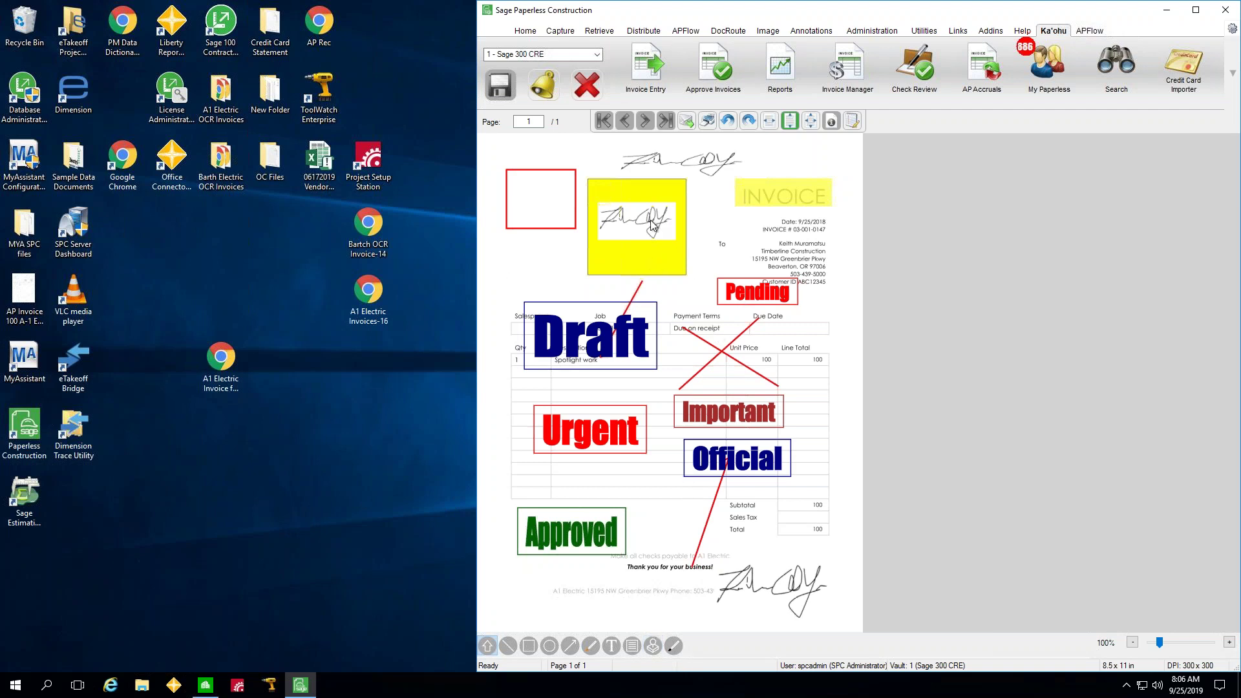
Step: Close the invoice document and maximize the Sage Paperless window
click(594, 86)
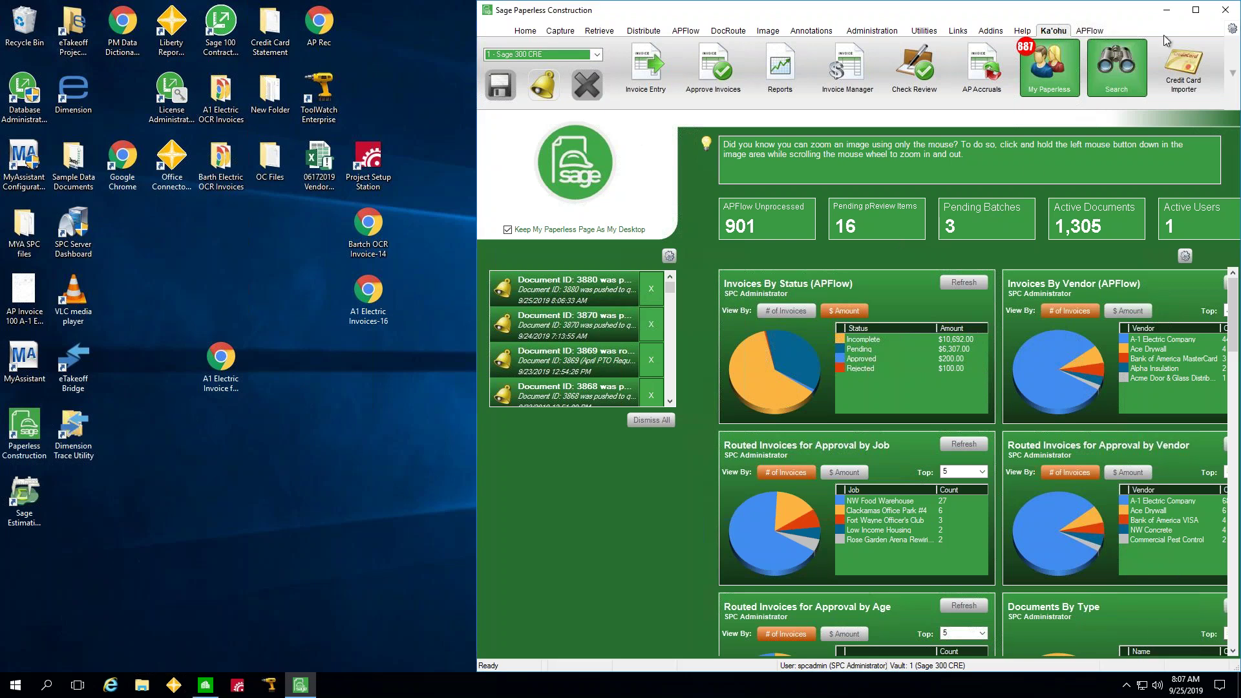
click(1197, 11)
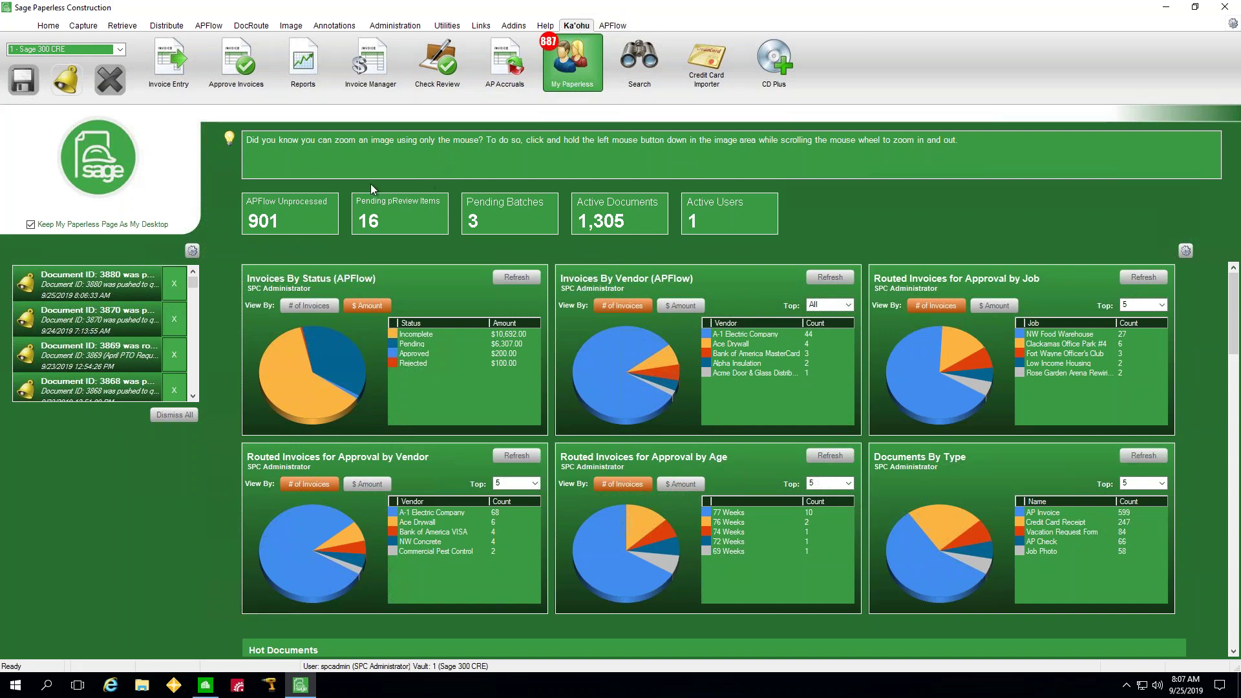
Step: Show the Invoice Entry APFlow view filtered to the Public AP Queue
click(168, 68)
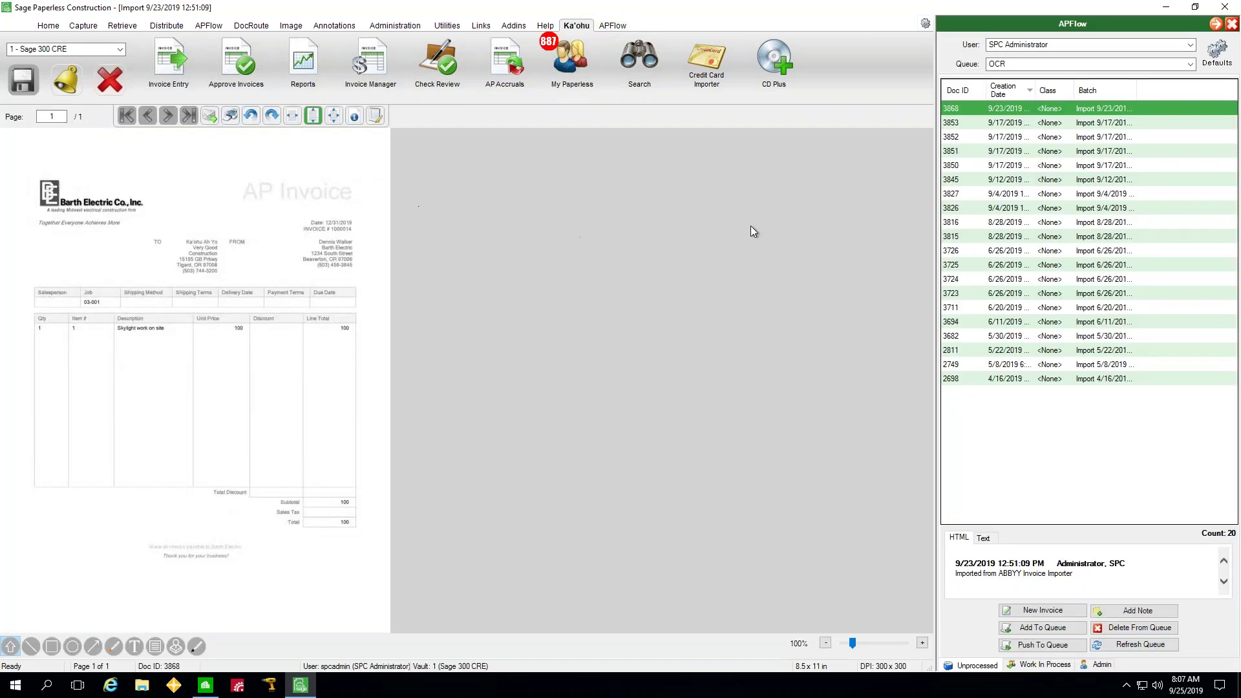
click(1043, 70)
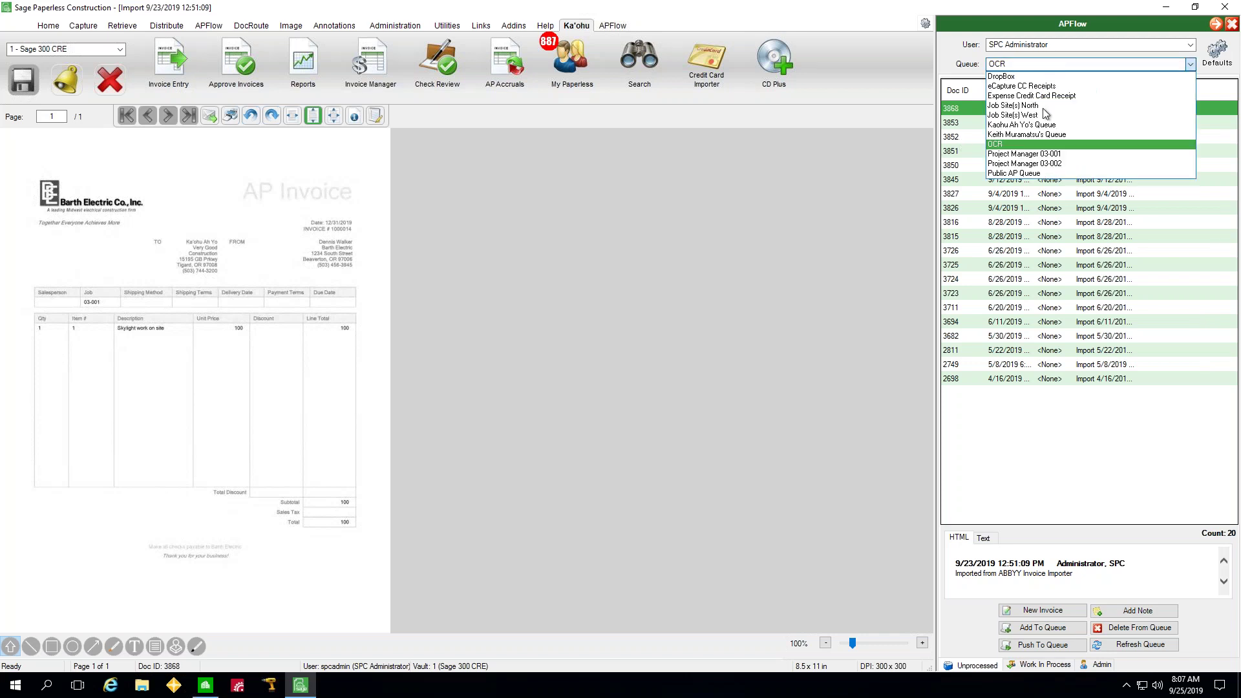
click(1044, 177)
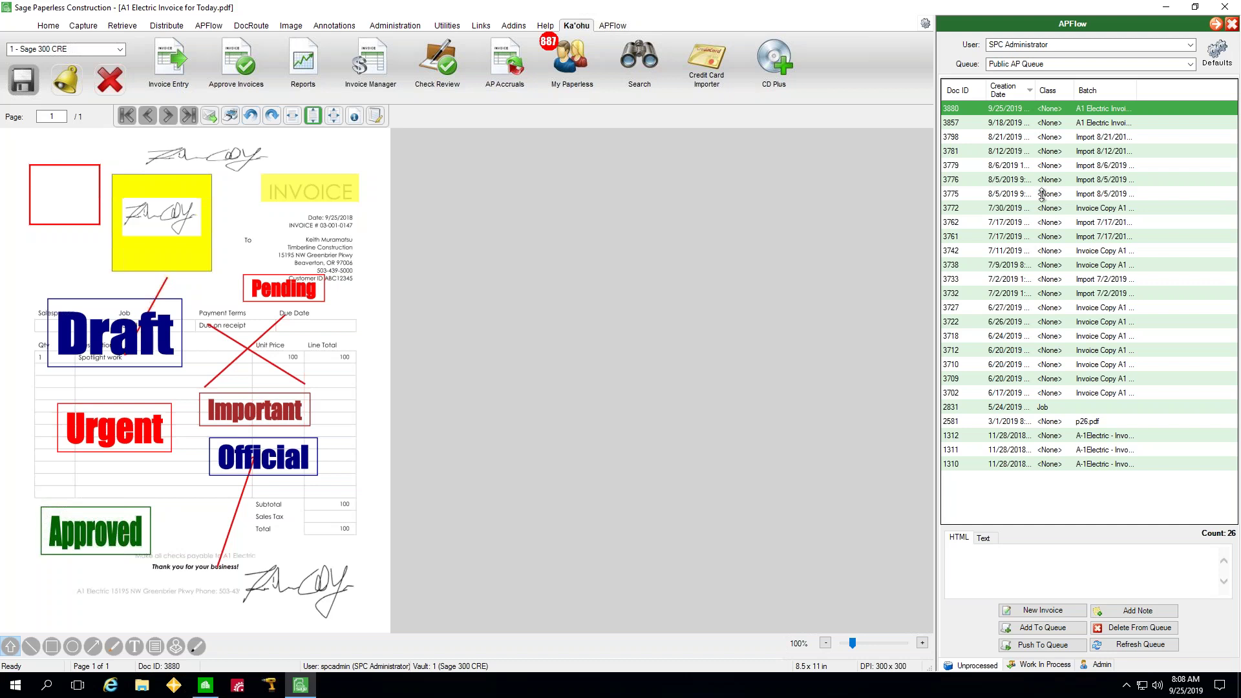
Step: Preview documents 3712, 3702 and the A-1 Electric invoice 03-001-0153
click(1065, 352)
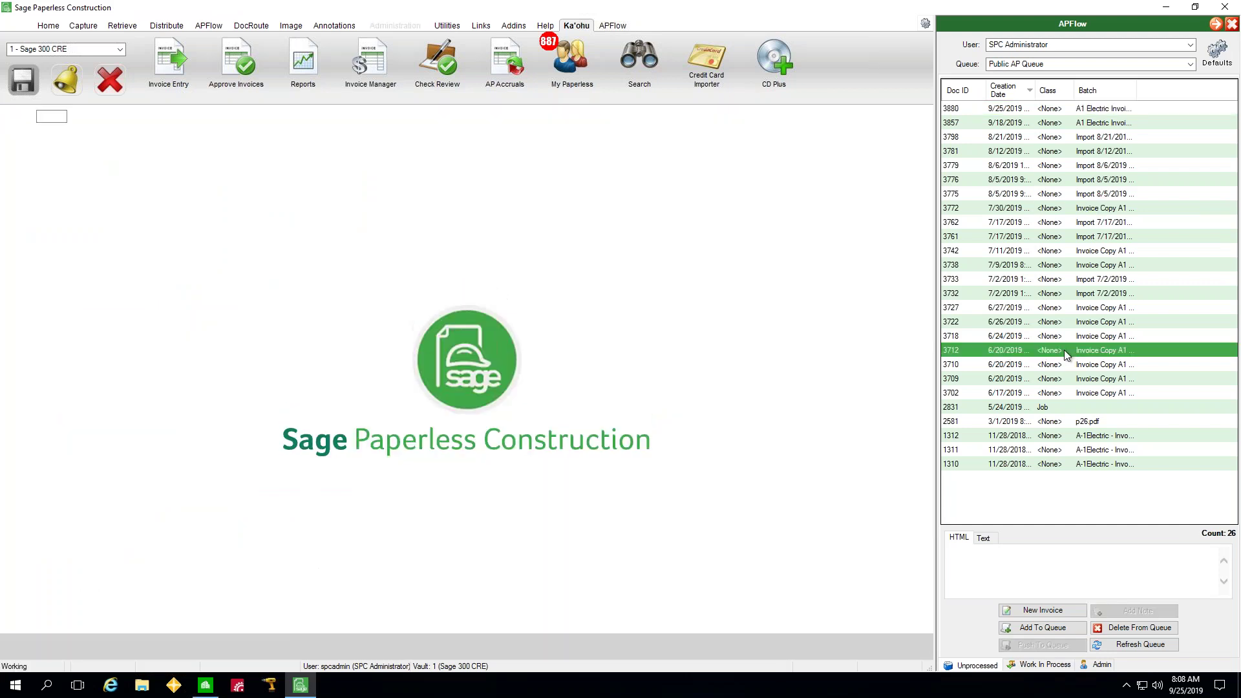
click(1059, 393)
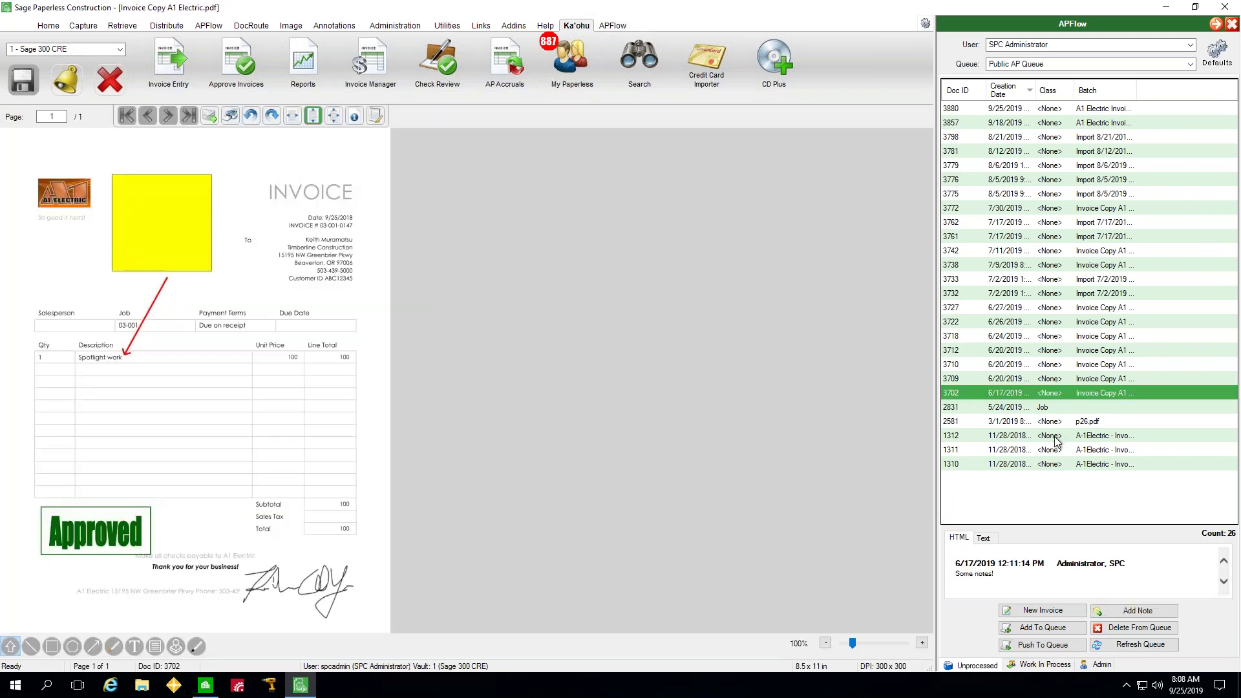
click(1055, 437)
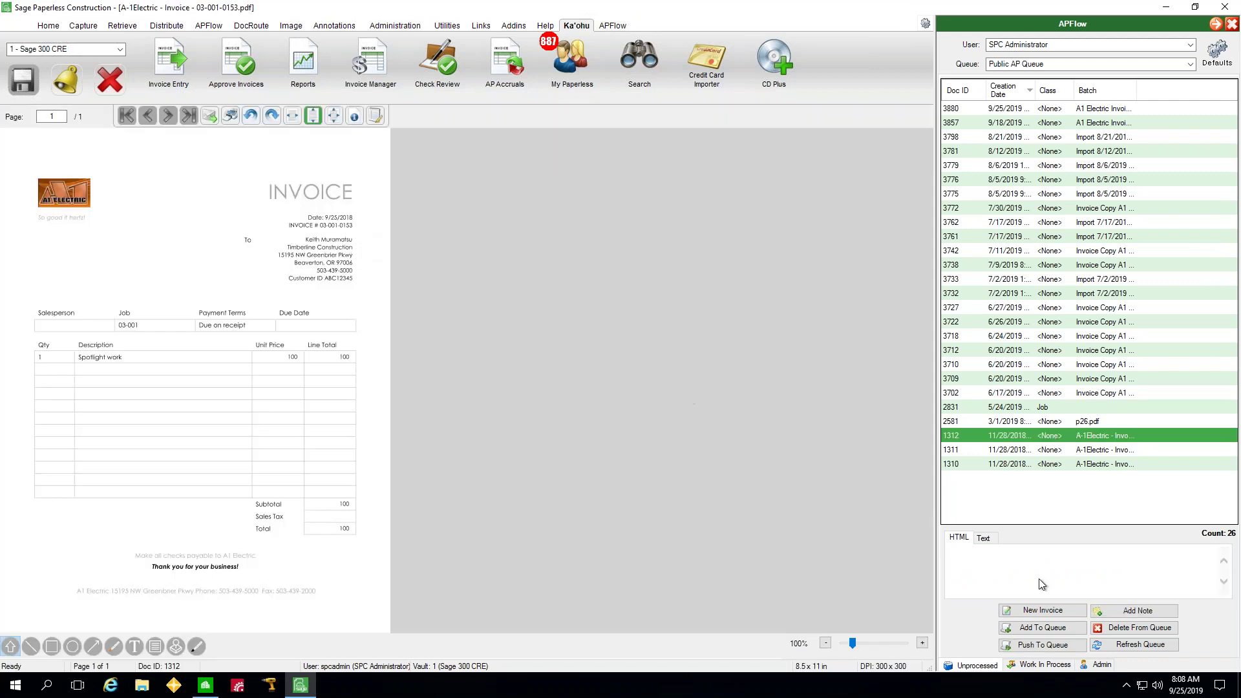
Step: Start a new invoice entry for the document and bring up the vendor lookup
click(1060, 612)
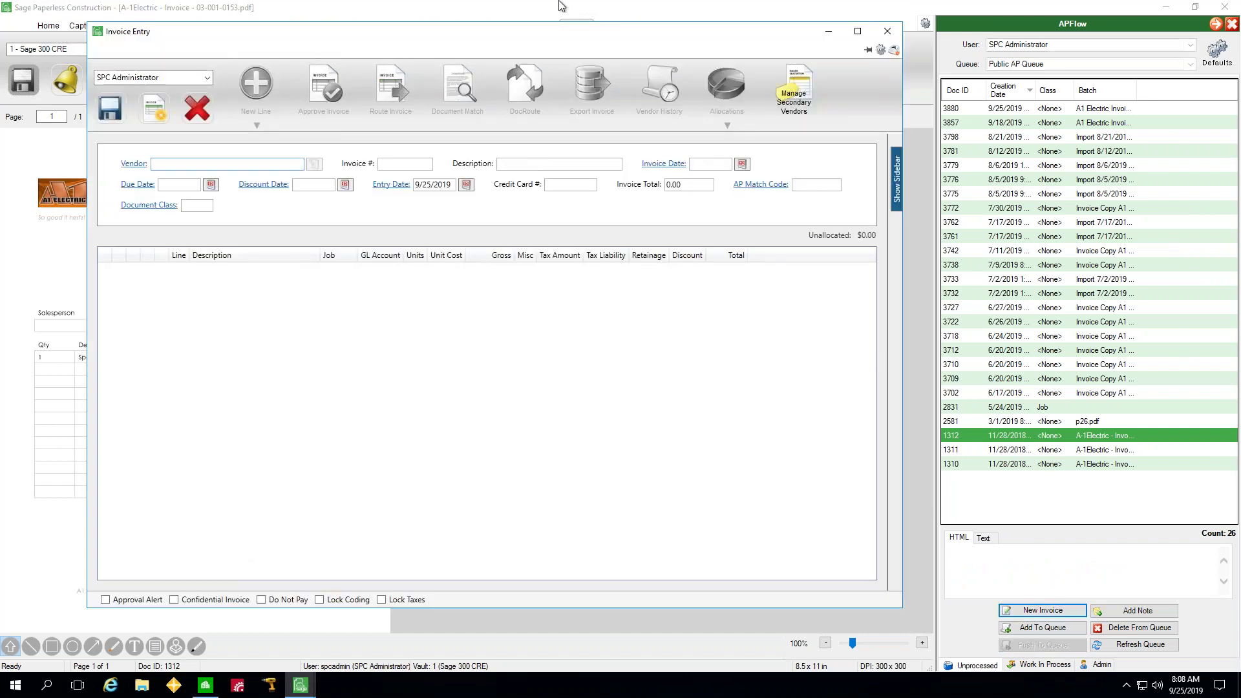
drag(391, 37, 637, 47)
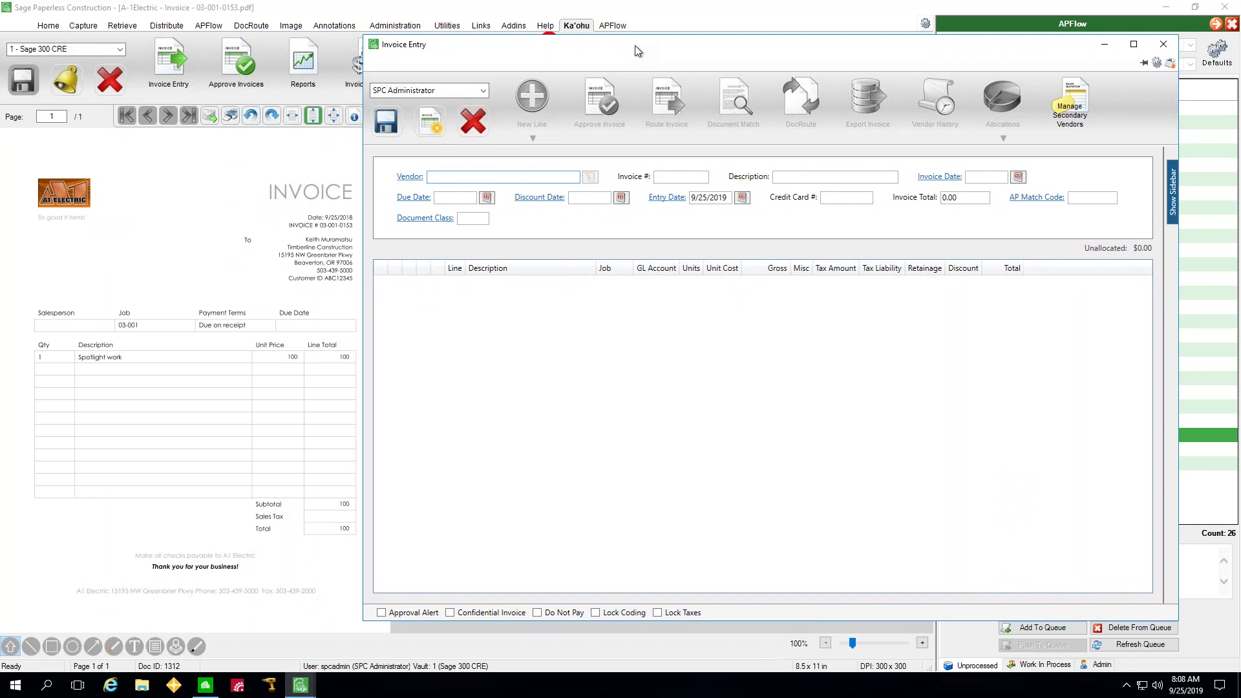
click(410, 177)
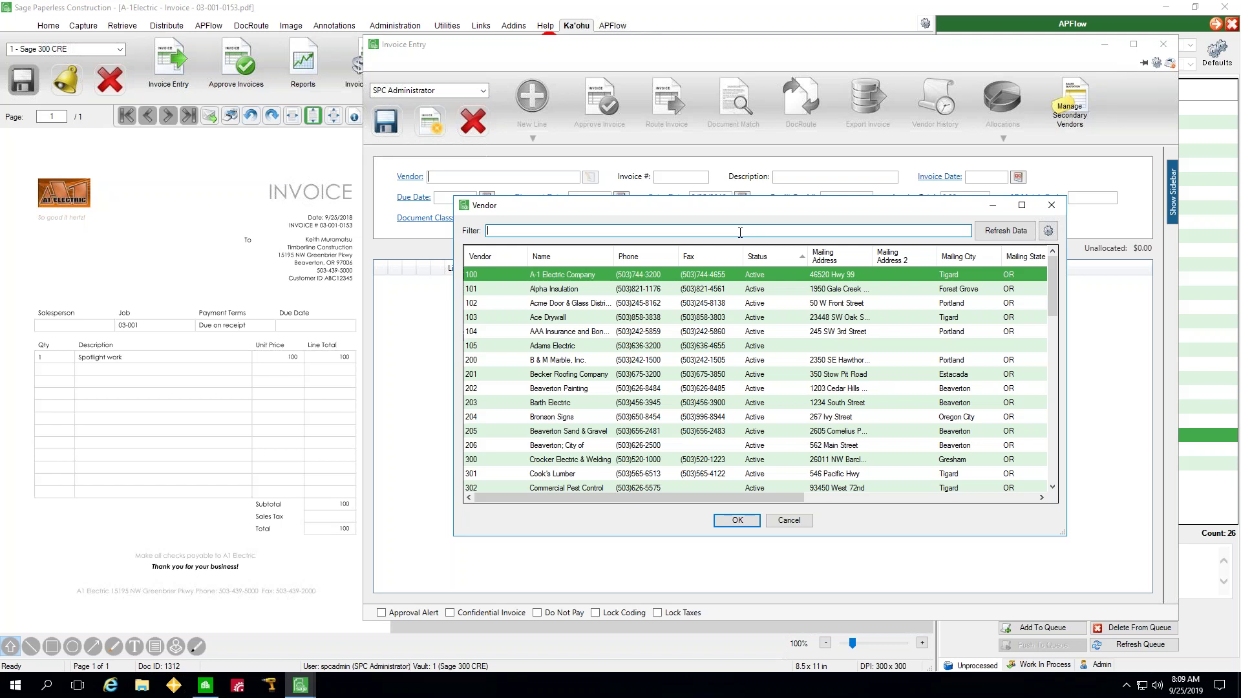
text(elec)
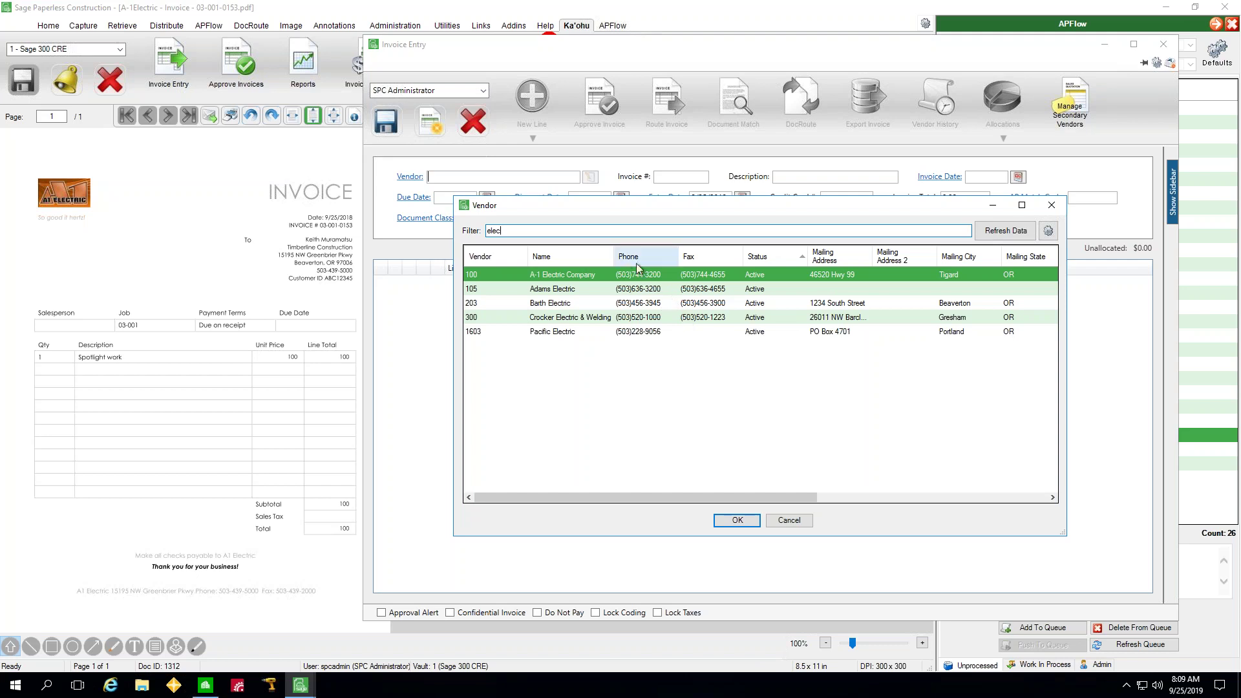
Step: Choose A-1 Electric Company as vendor and enter the invoice number, dismissing the duplicate warning
double_click(623, 280)
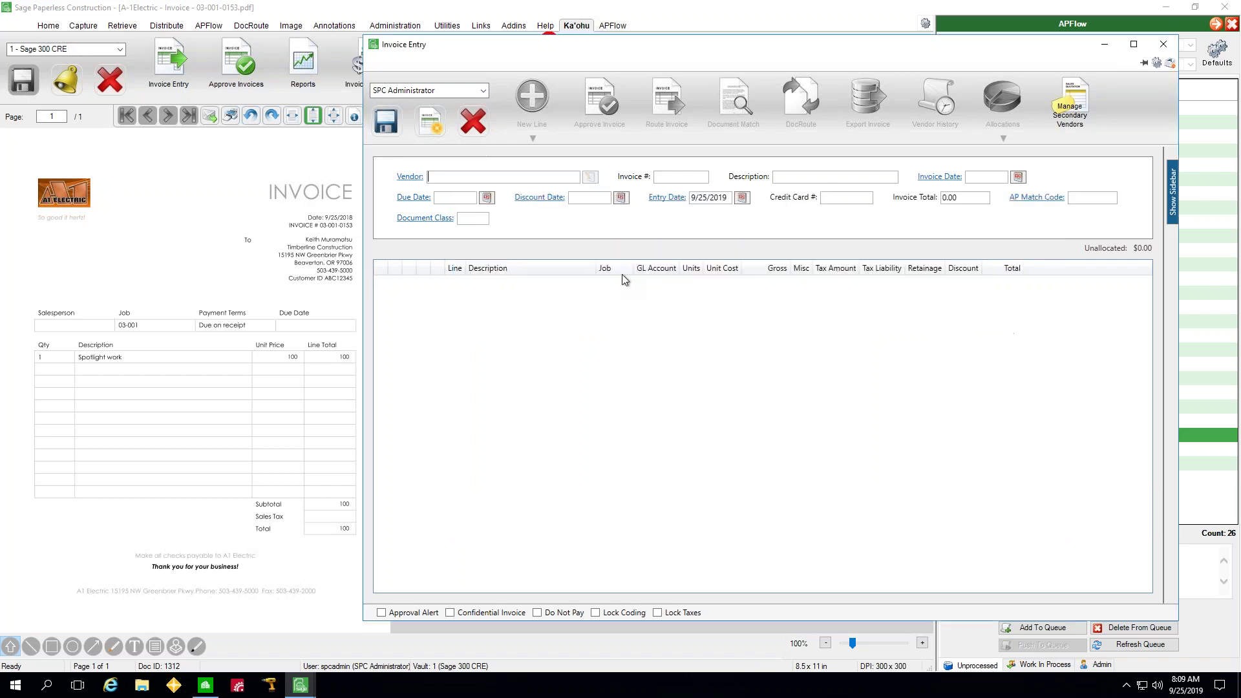
key(Tab)
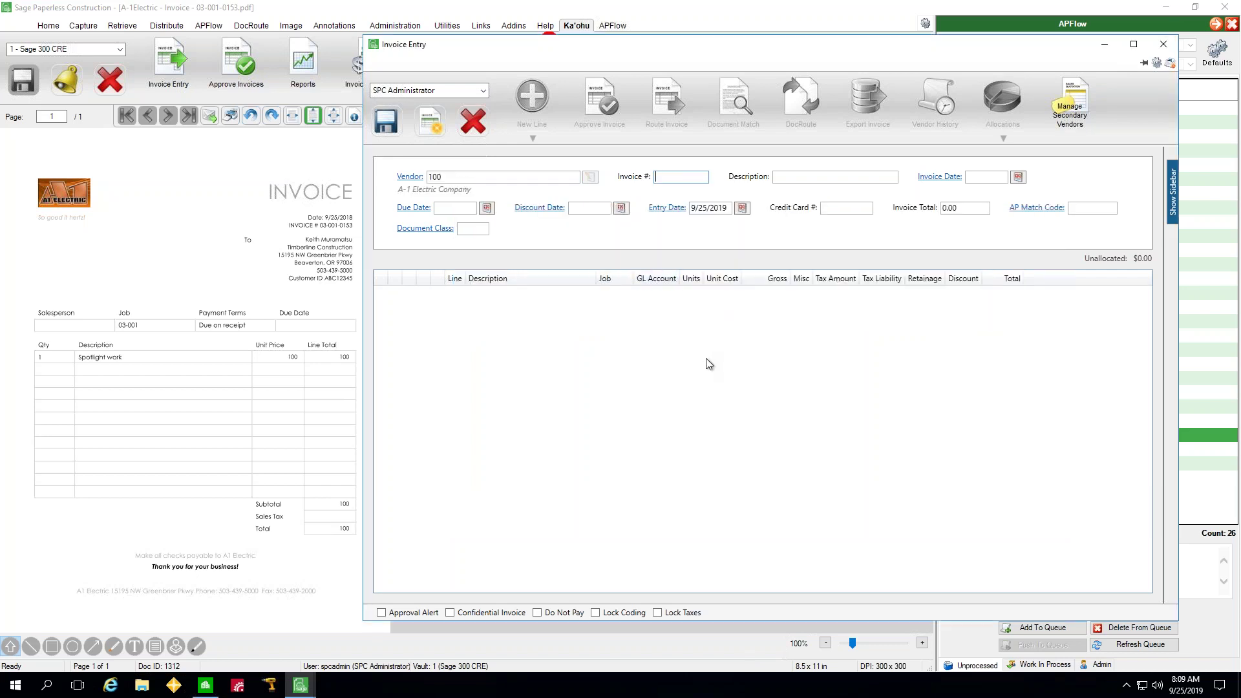
text(03-001-0153)
key(Tab)
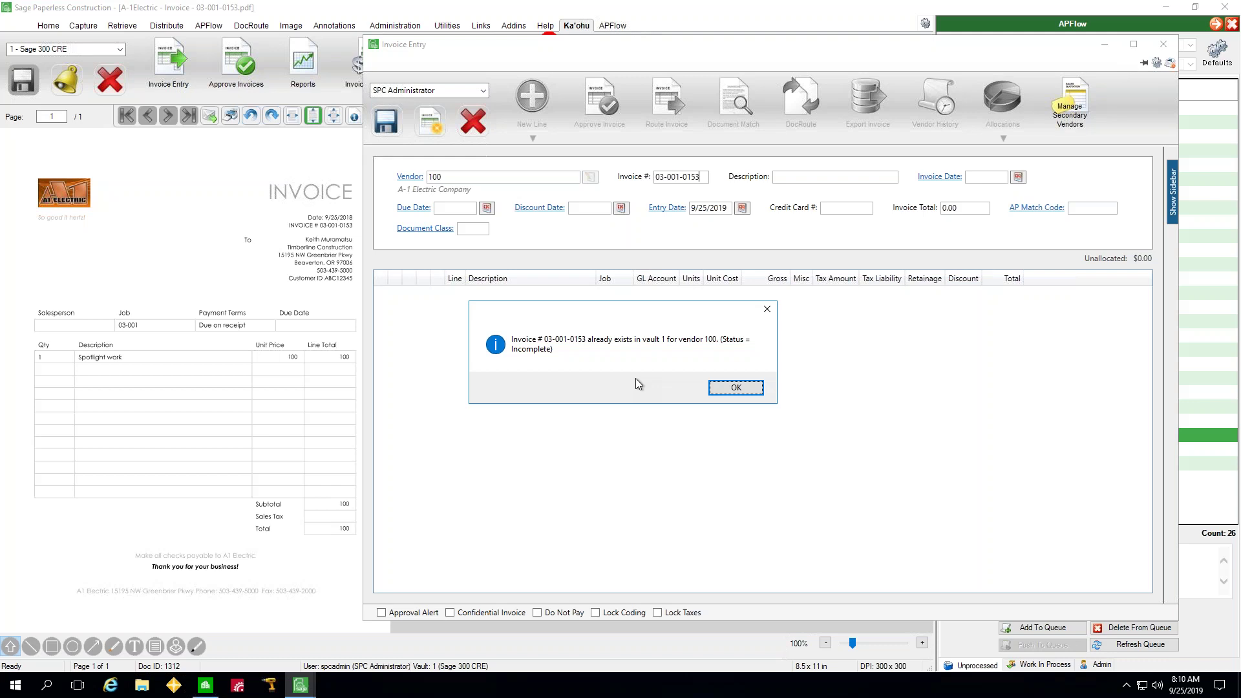
click(739, 389)
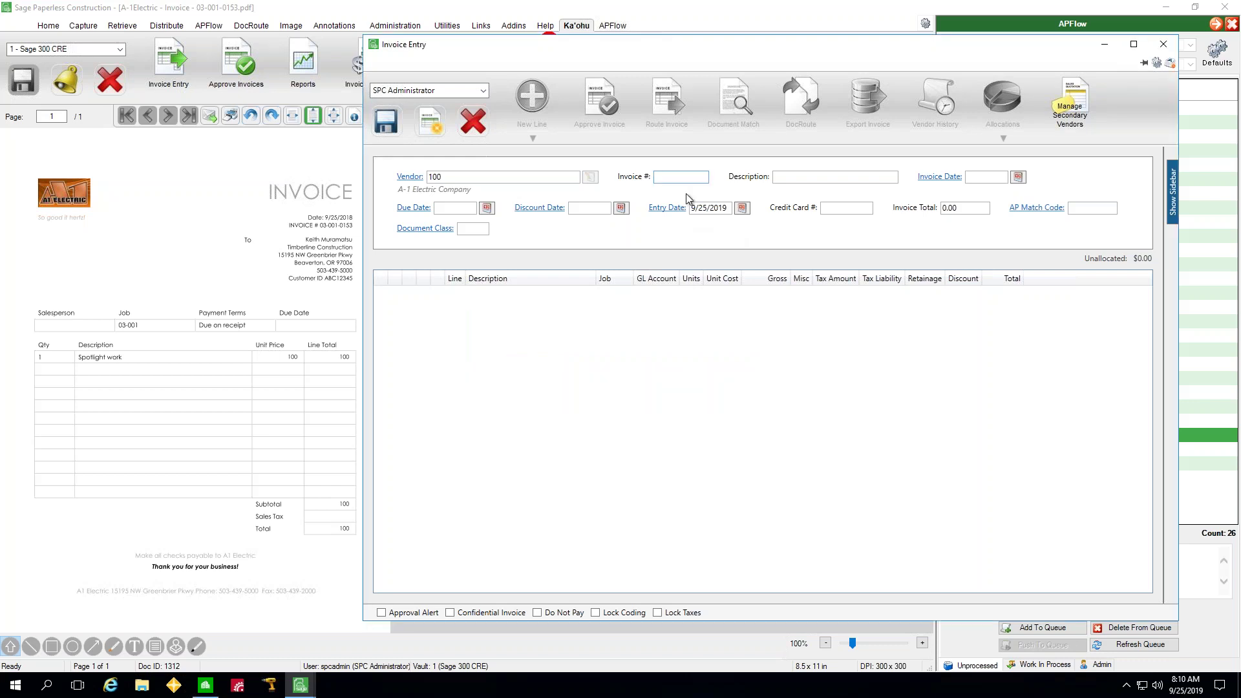
text(03-001-0153)
text(Acco)
Step: Enter the Skylight work description, invoice date 9/25/2019 and a $100.00 total
key(Tab)
text(Skylight work)
key(Tab)
text(09)
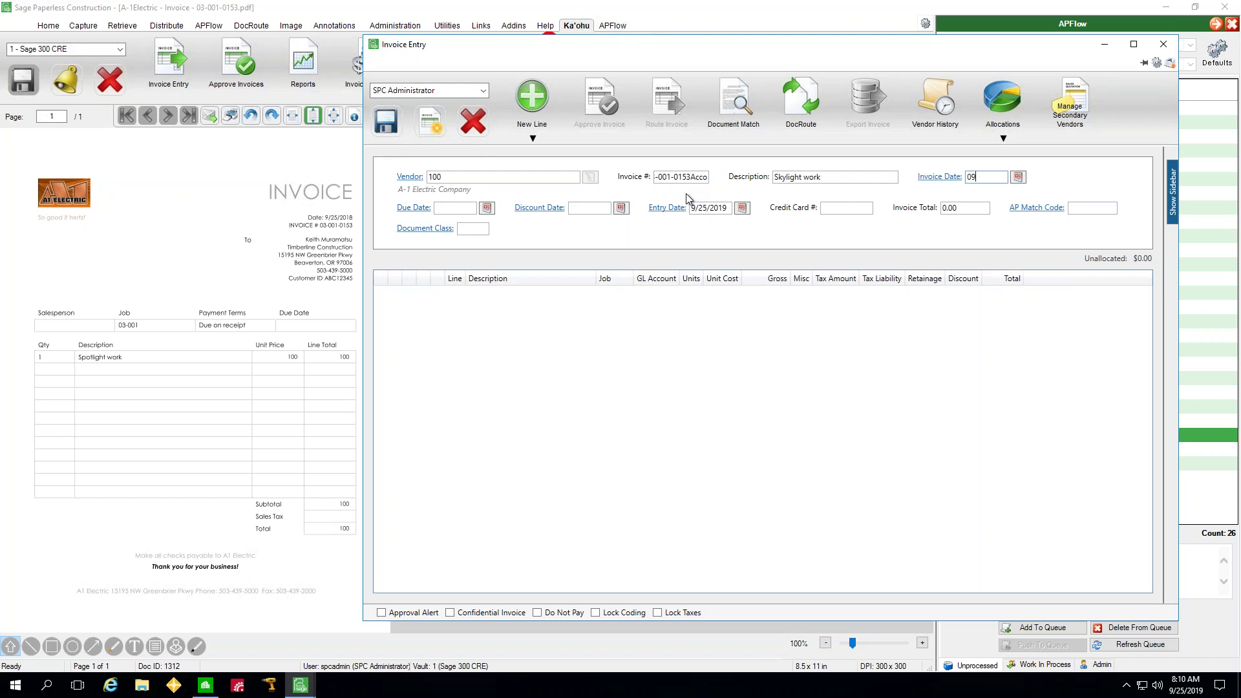
text(2519)
key(Tab)
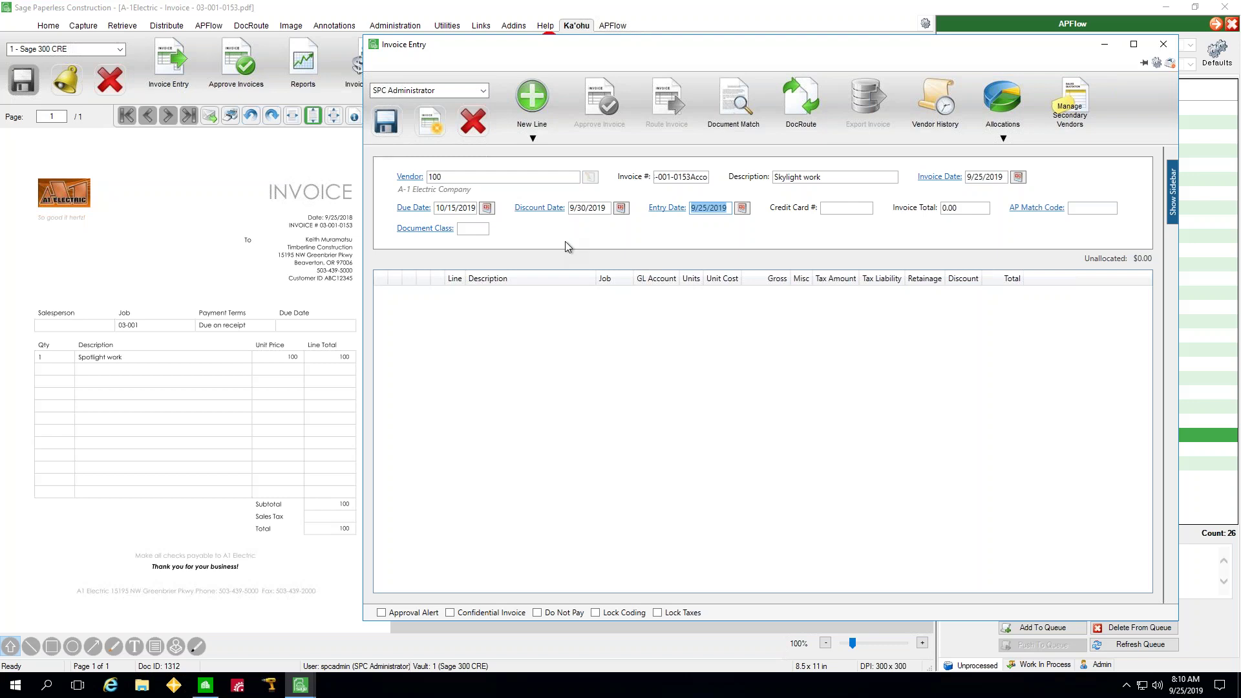
key(Tab)
text(100)
key(Tab)
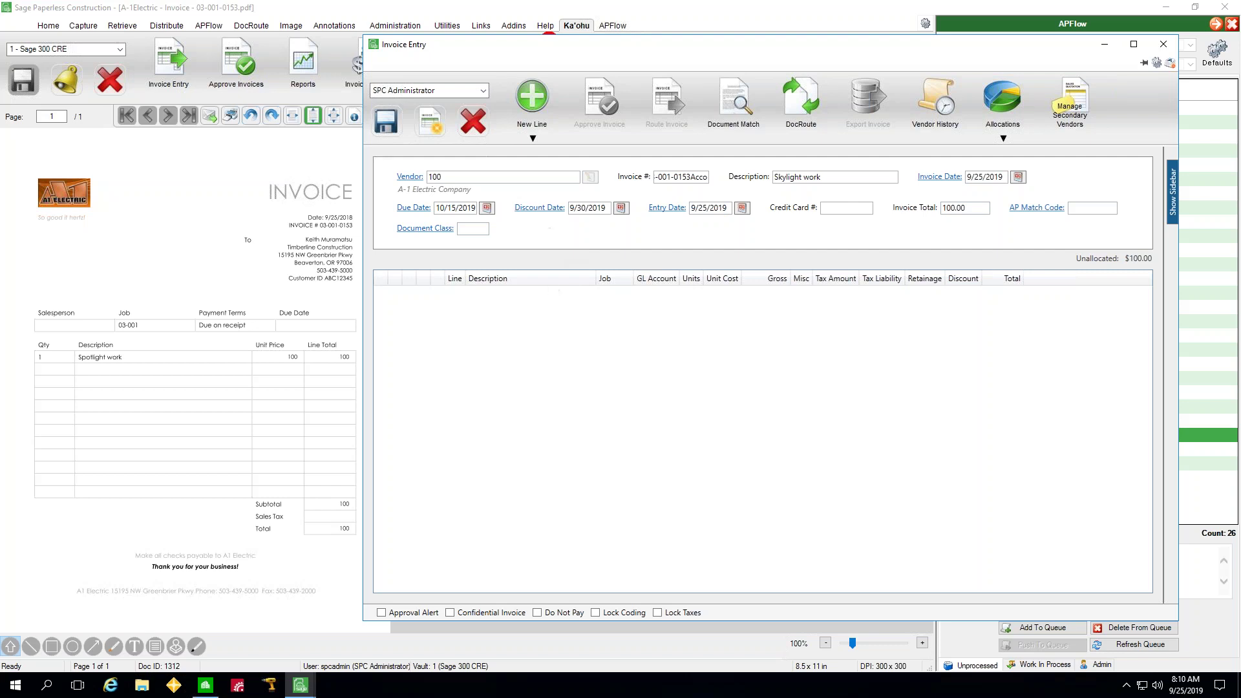
Step: Add an Expense line to the invoice
click(535, 139)
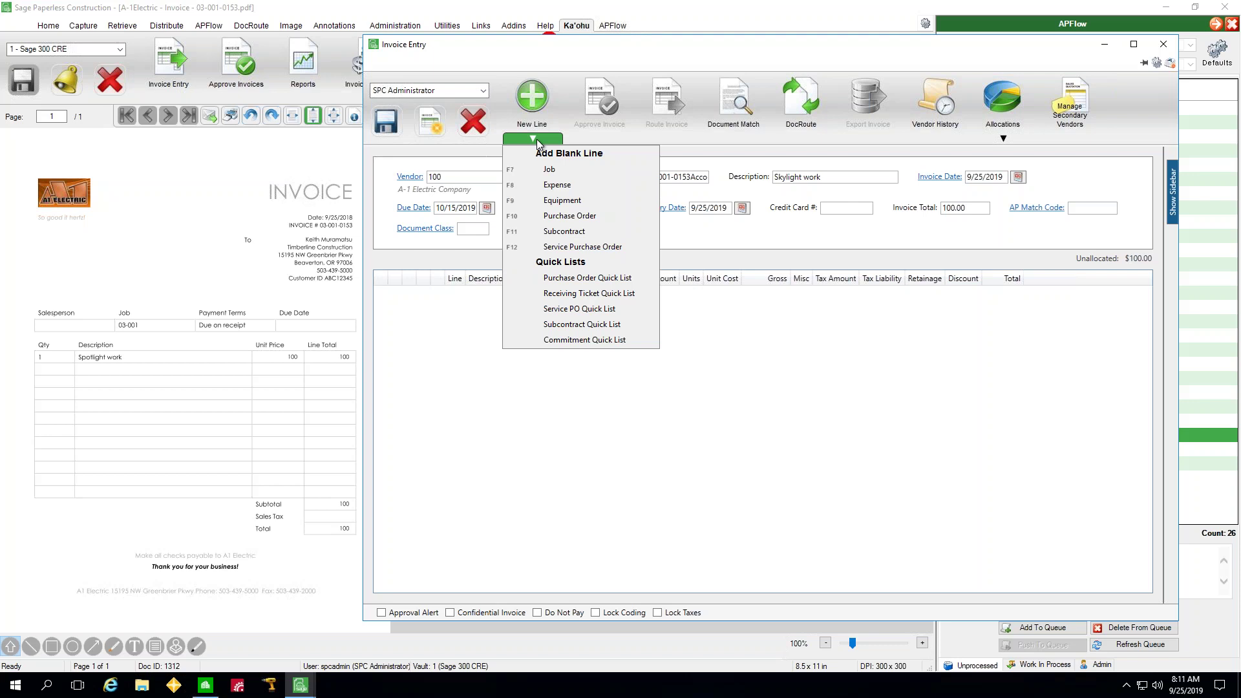
click(593, 185)
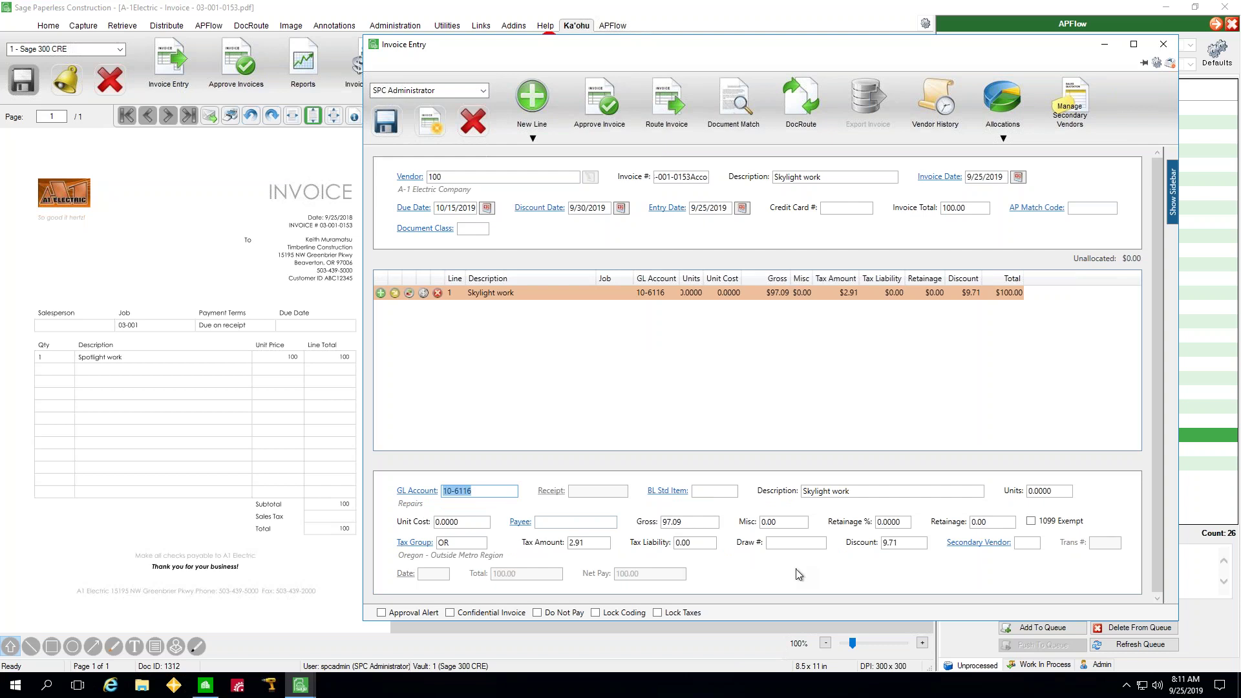
Step: Leave the GL account unchanged and set line 1 to $50.00 gross with zero tax, tax liability and discount
click(419, 495)
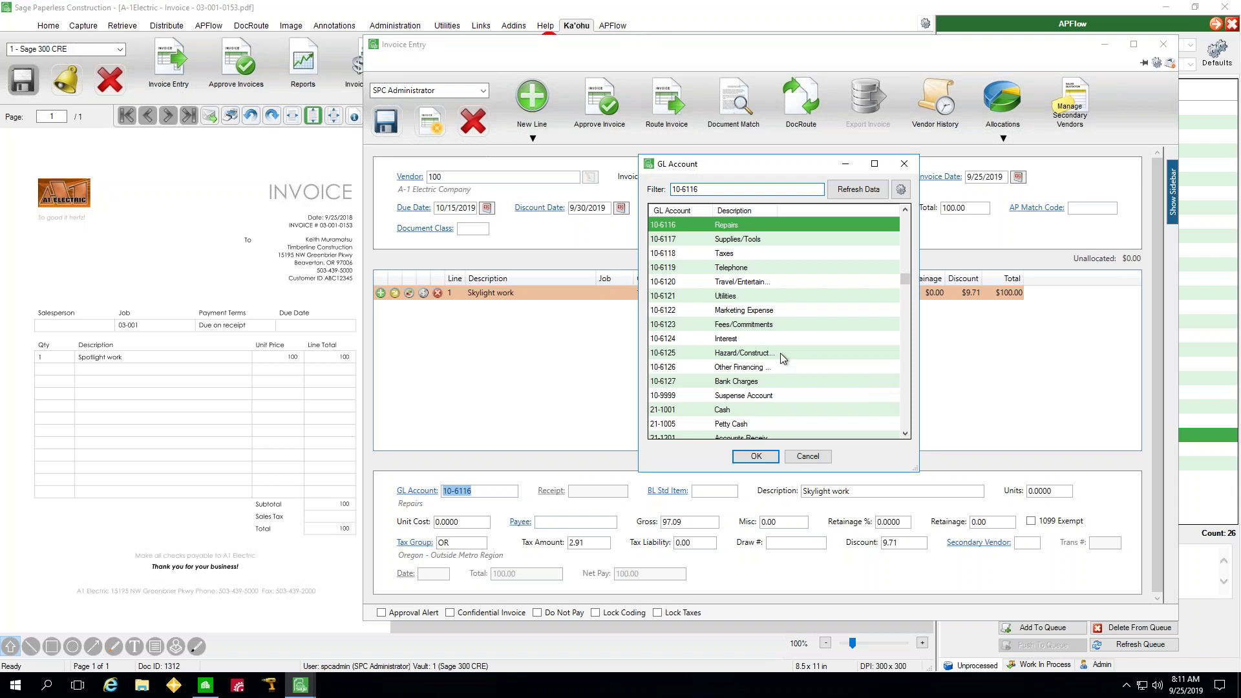
click(808, 457)
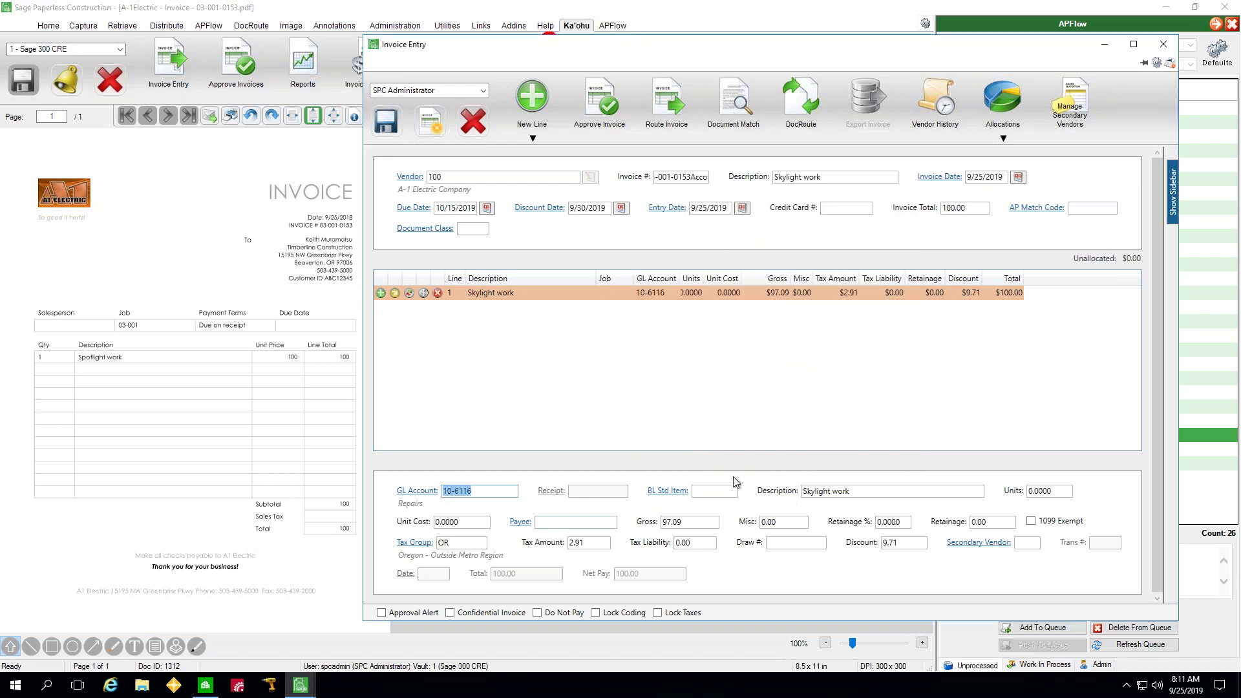
click(694, 521)
text(50)
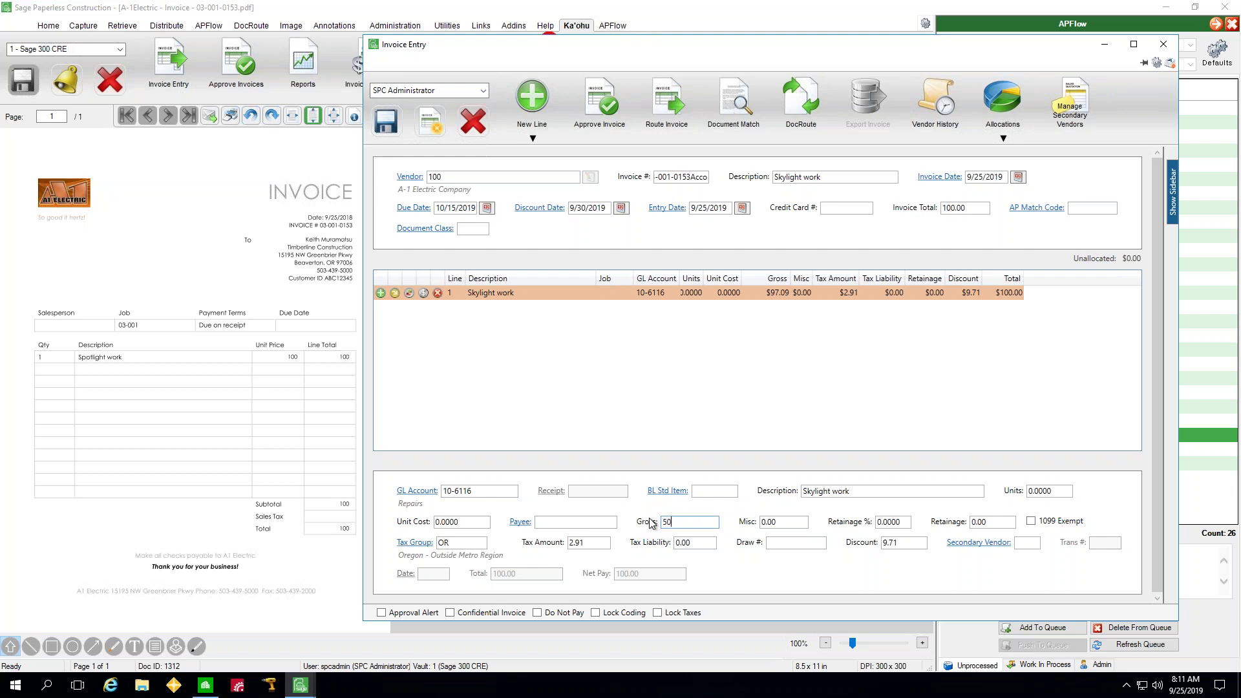
key(Tab)
click(563, 546)
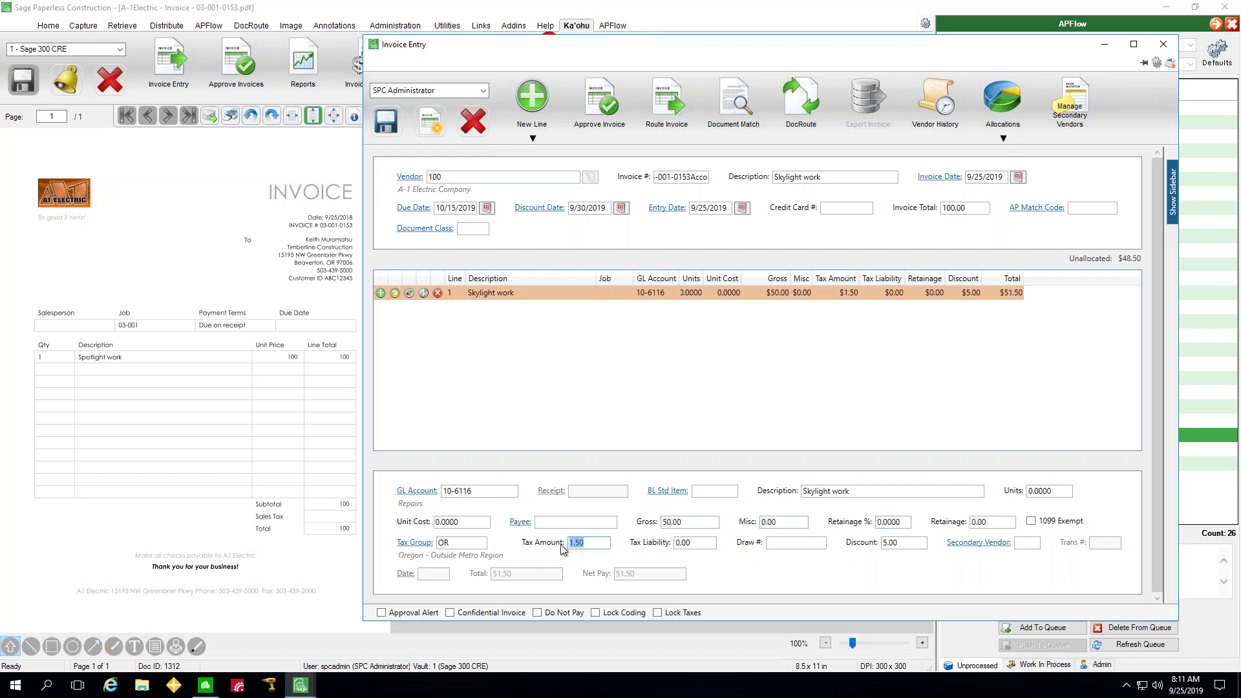
text(0)
key(Tab)
text(0)
key(Tab)
key(Tab)
text(0)
key(Tab)
Step: Add a Job line assigned to job 03-001 NW Food Warehouse with cost code and category cleared
click(544, 137)
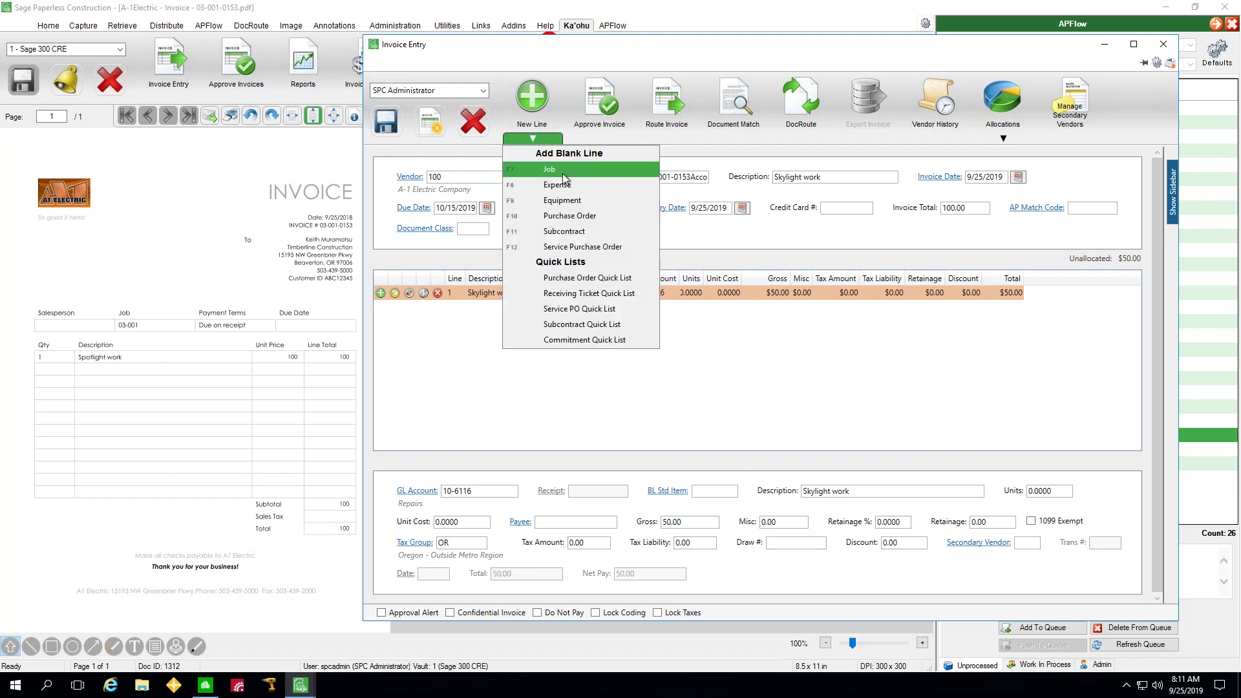
click(675, 363)
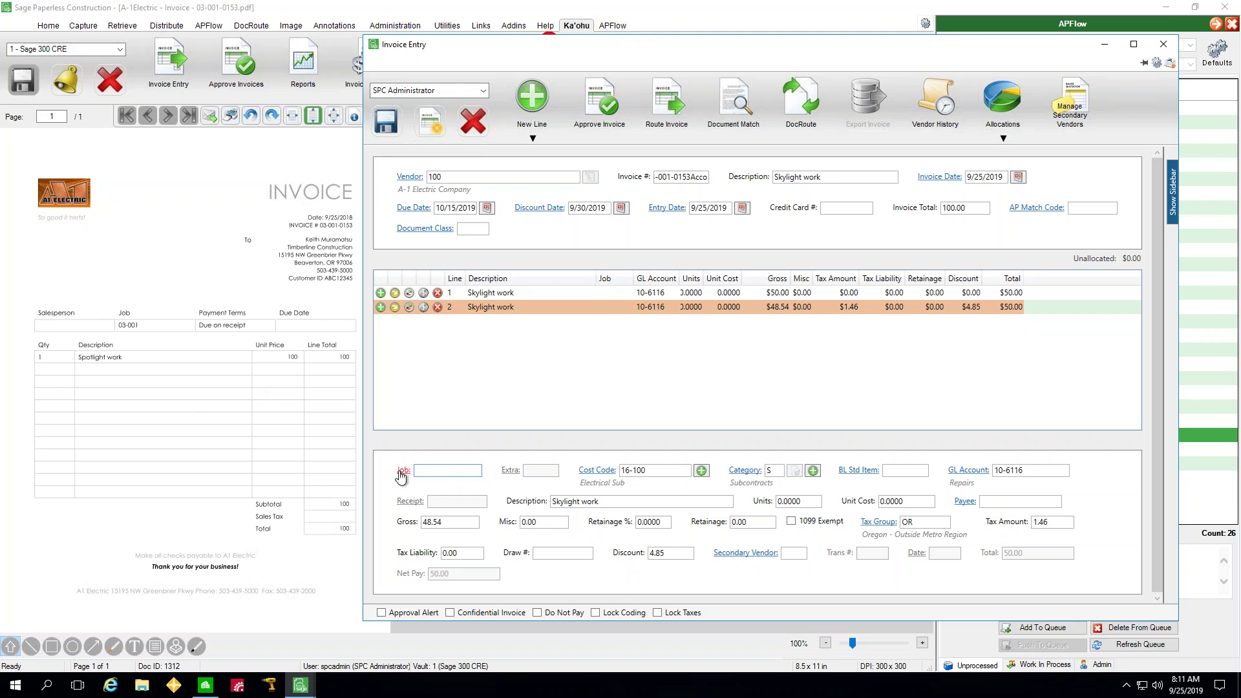
click(403, 472)
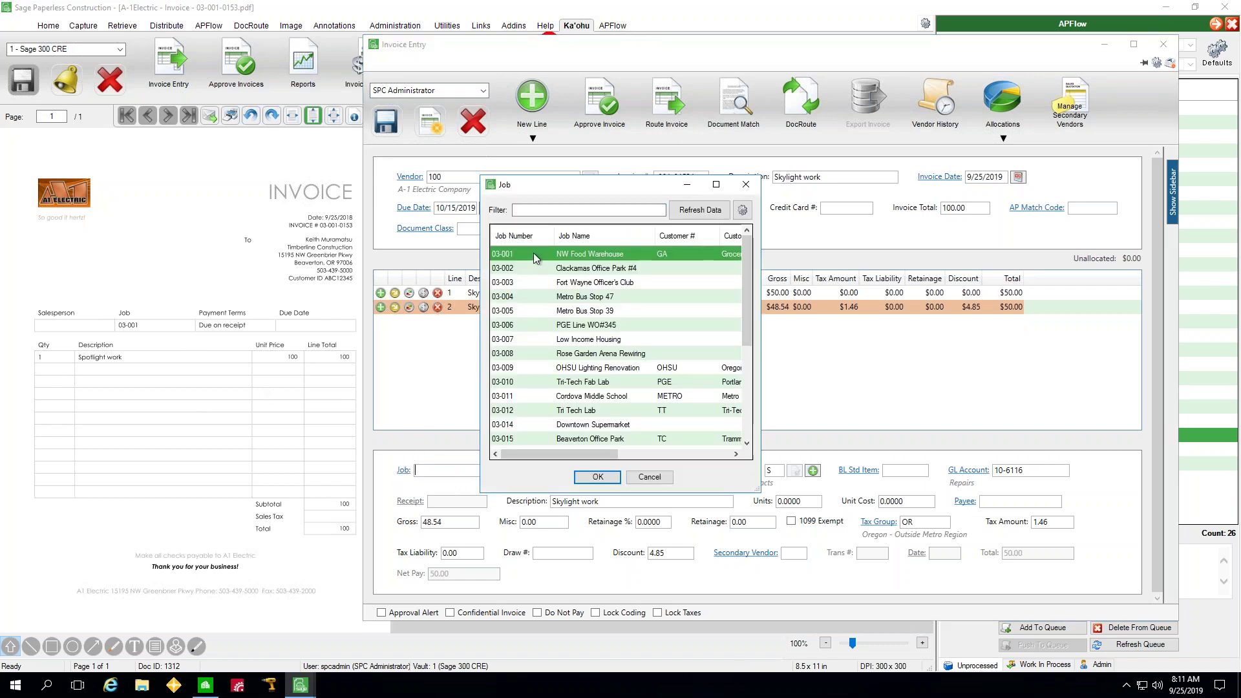
double_click(534, 254)
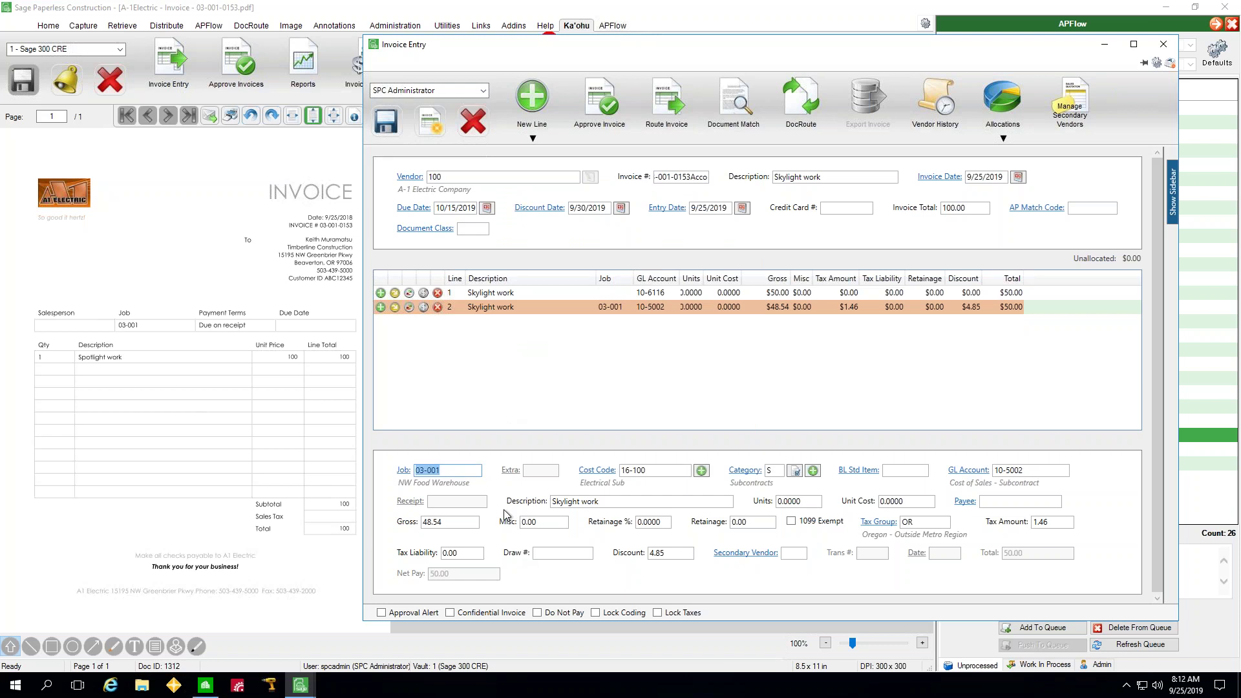
key(Tab)
key(Tab)
key(BackSpace)
key(Tab)
key(BackSpace)
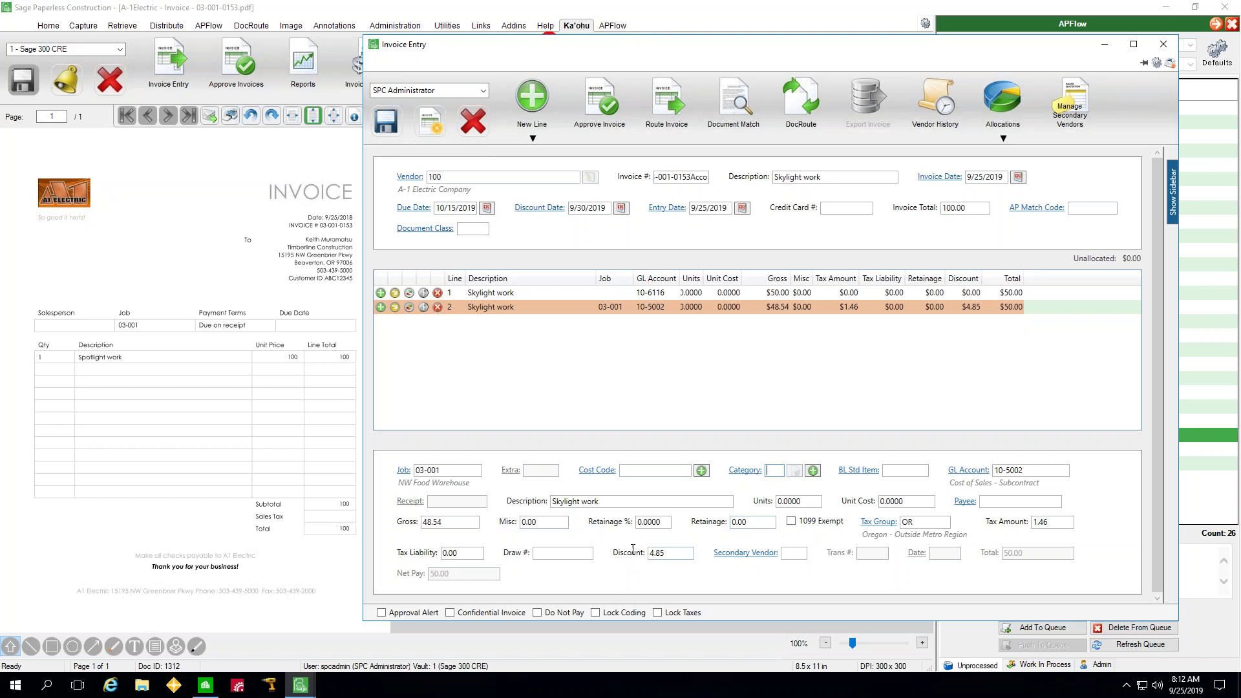
Step: Set line 2 to $25.00 gross with zero discount, tax amount and tax liability
click(453, 521)
text(25)
key(Tab)
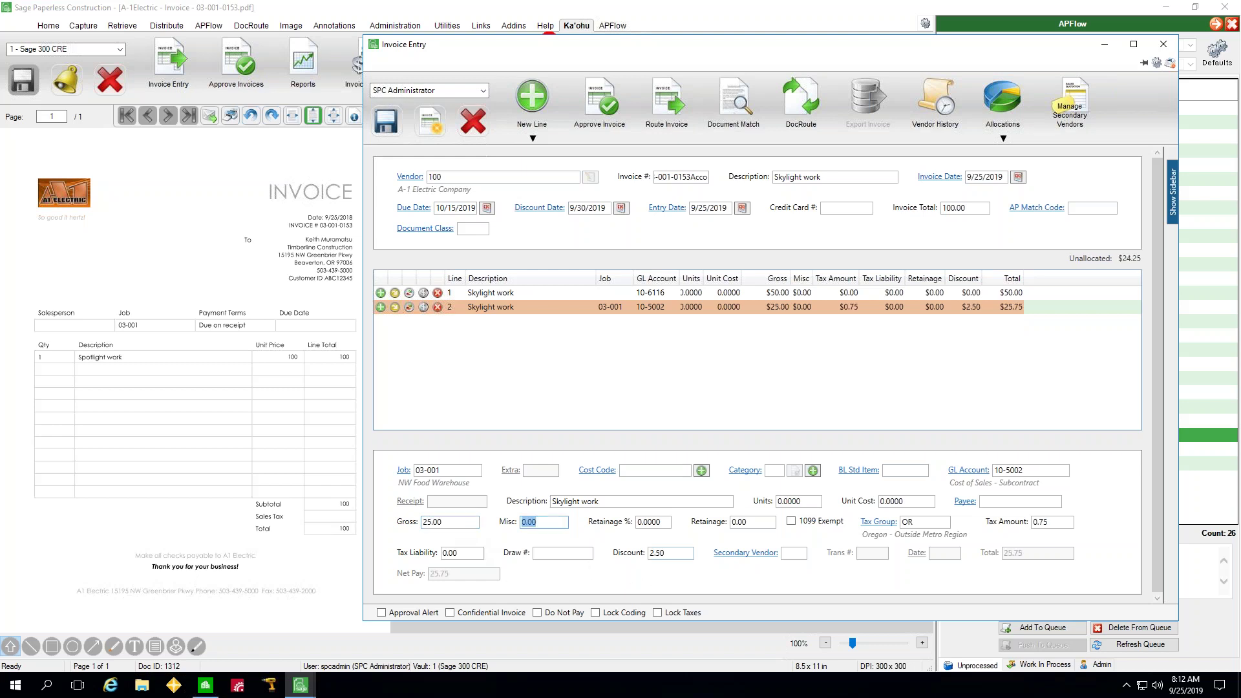
click(651, 555)
text(0)
key(Tab)
click(1061, 524)
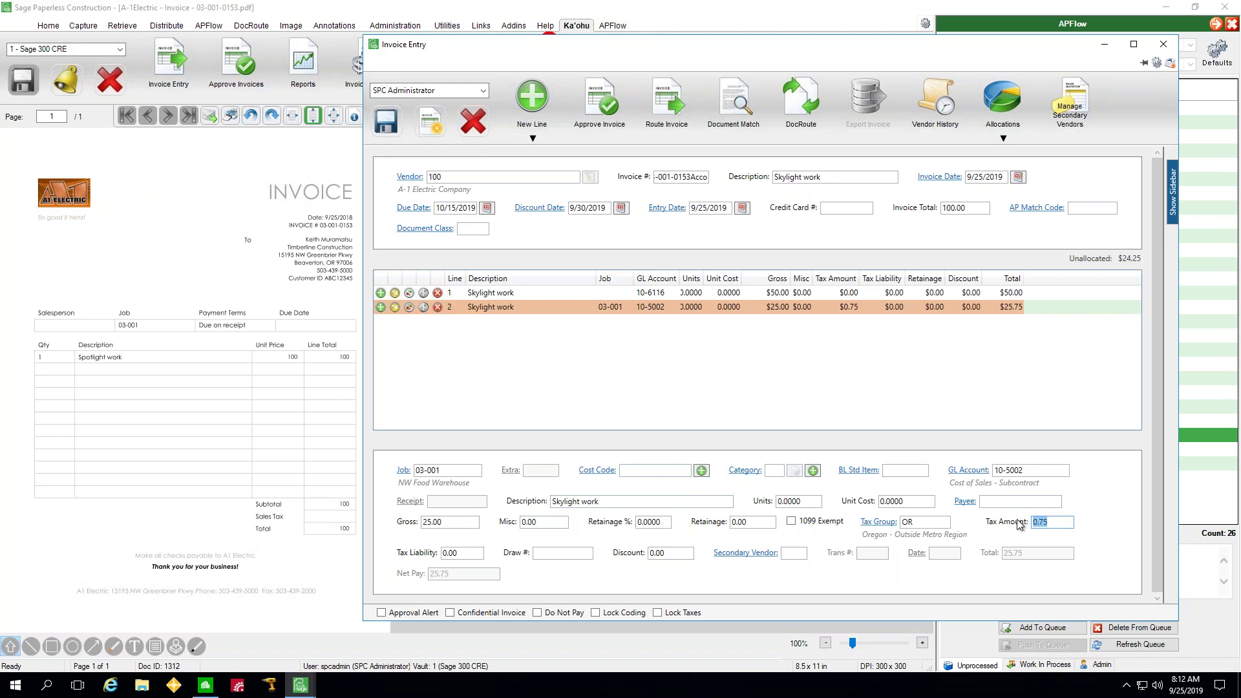
text(00)
key(Tab)
key(Tab)
click(471, 553)
text(00)
key(Tab)
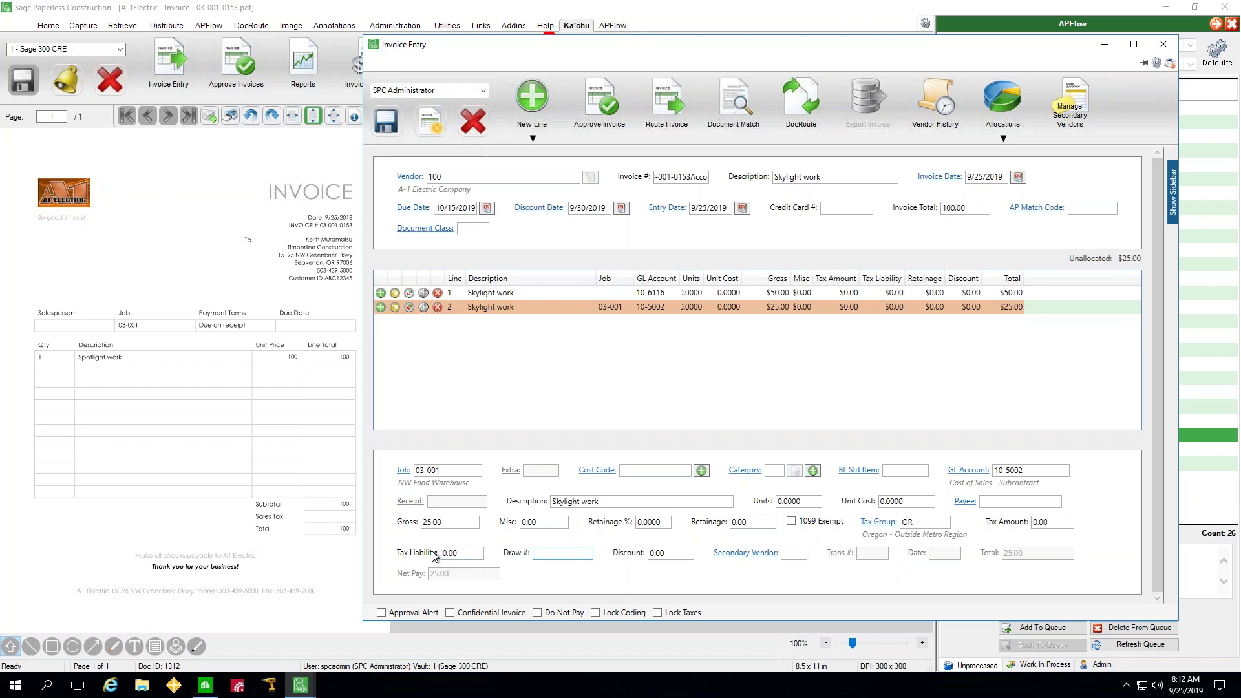
click(625, 375)
click(538, 136)
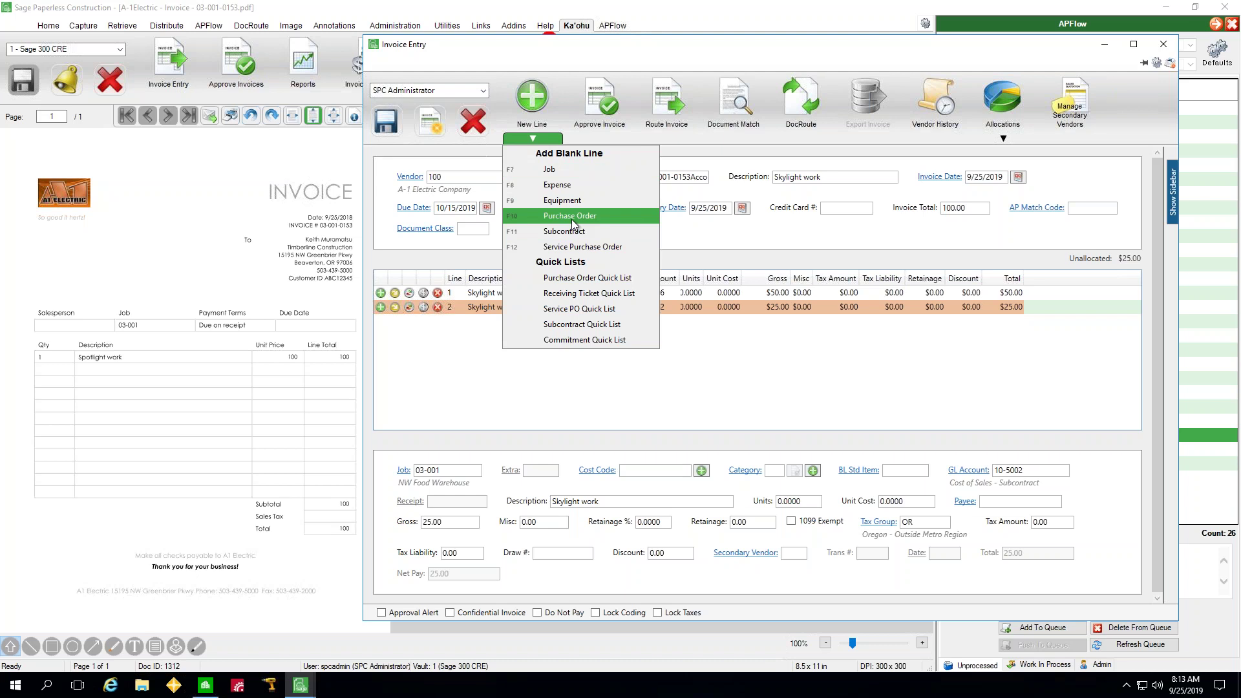
Step: Add a Purchase Order line from PO 03001-100P1 and review its commitment worksheet
click(572, 215)
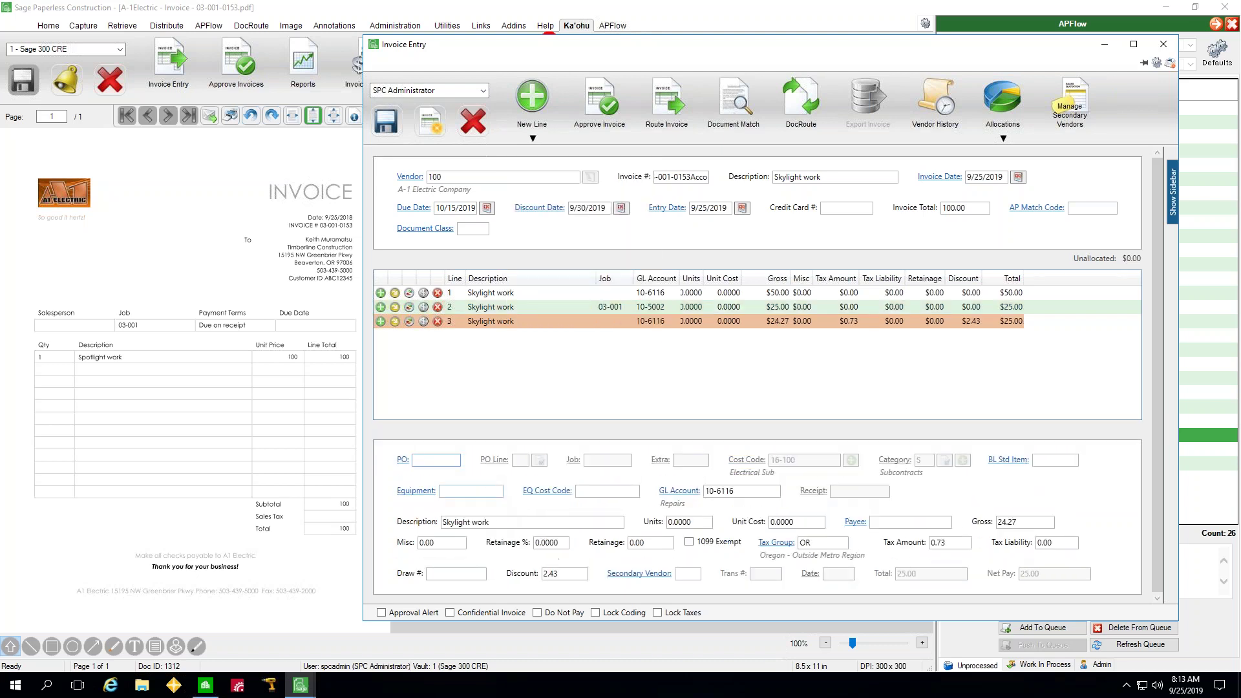
click(401, 463)
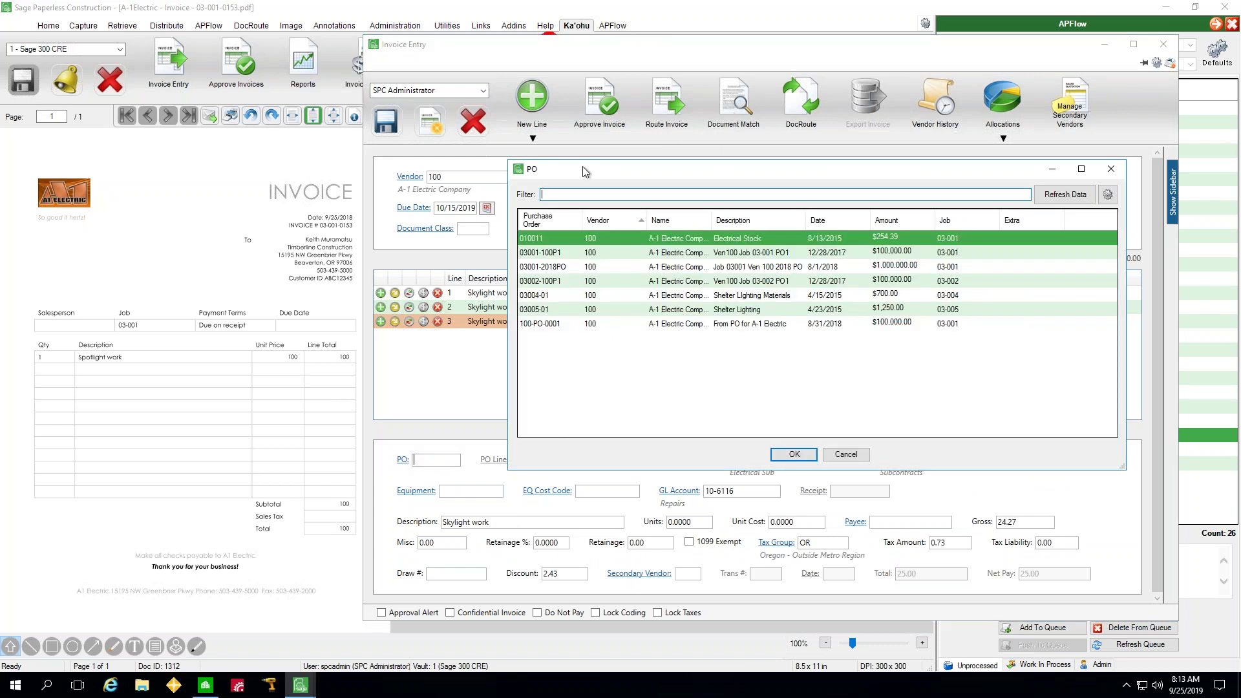
drag(583, 182, 579, 204)
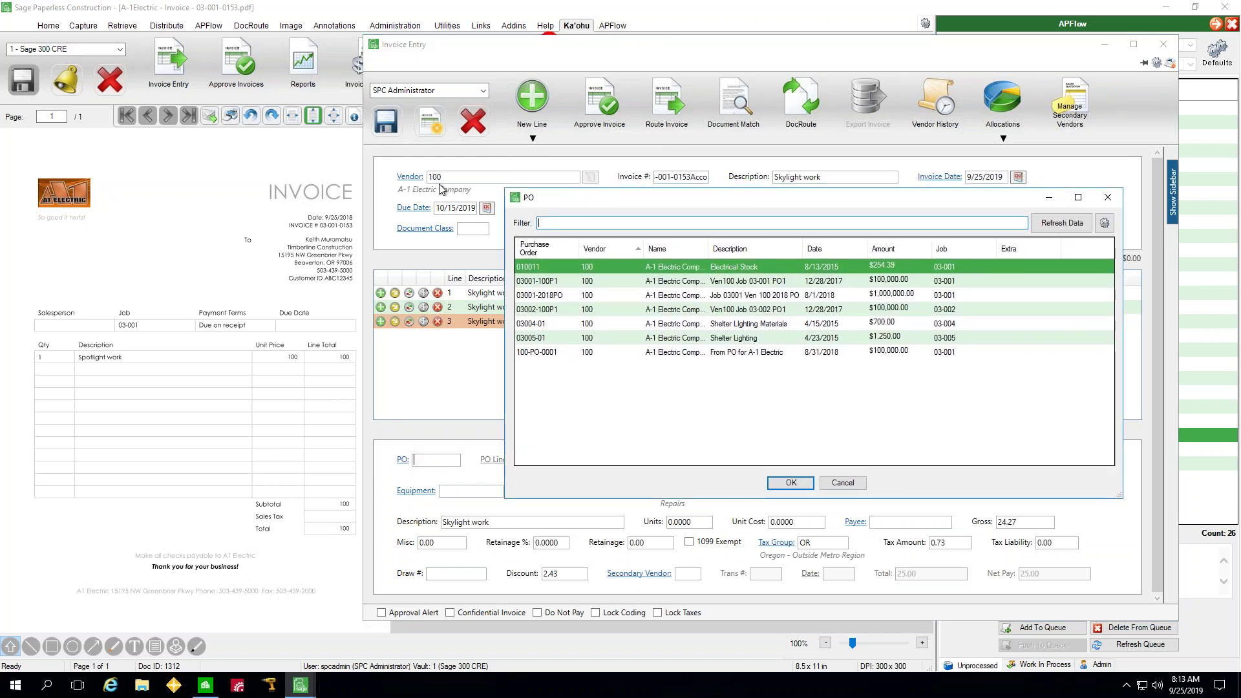
click(566, 282)
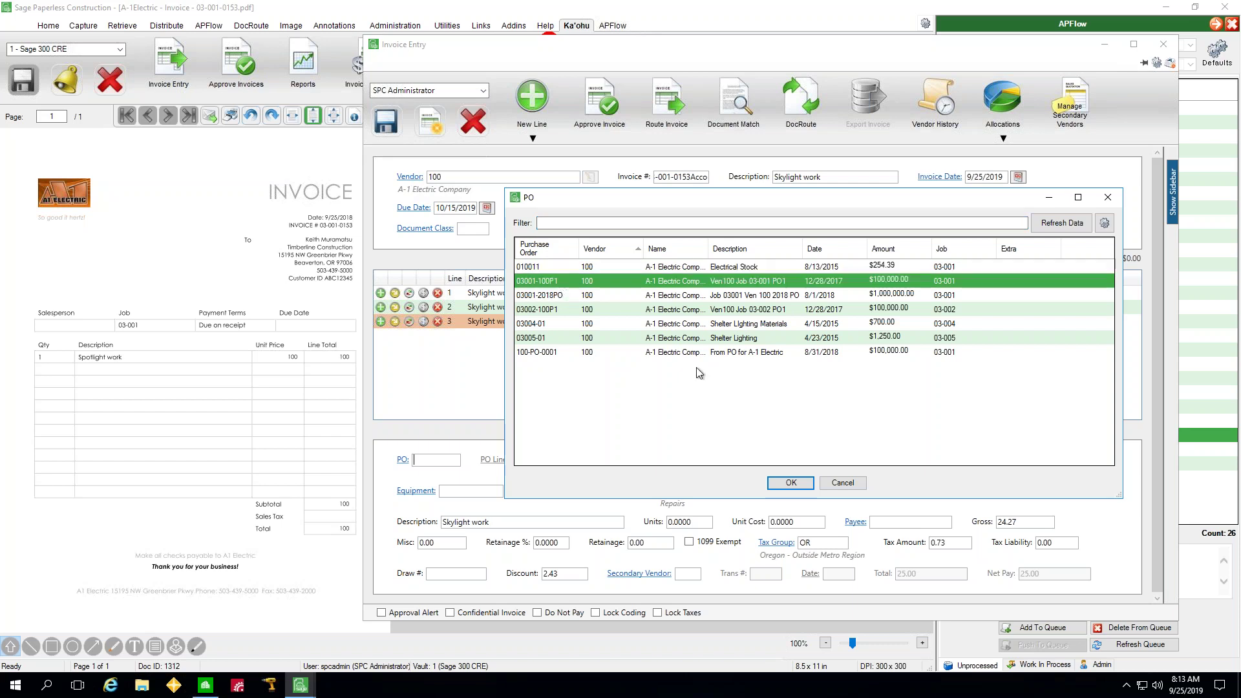
click(791, 483)
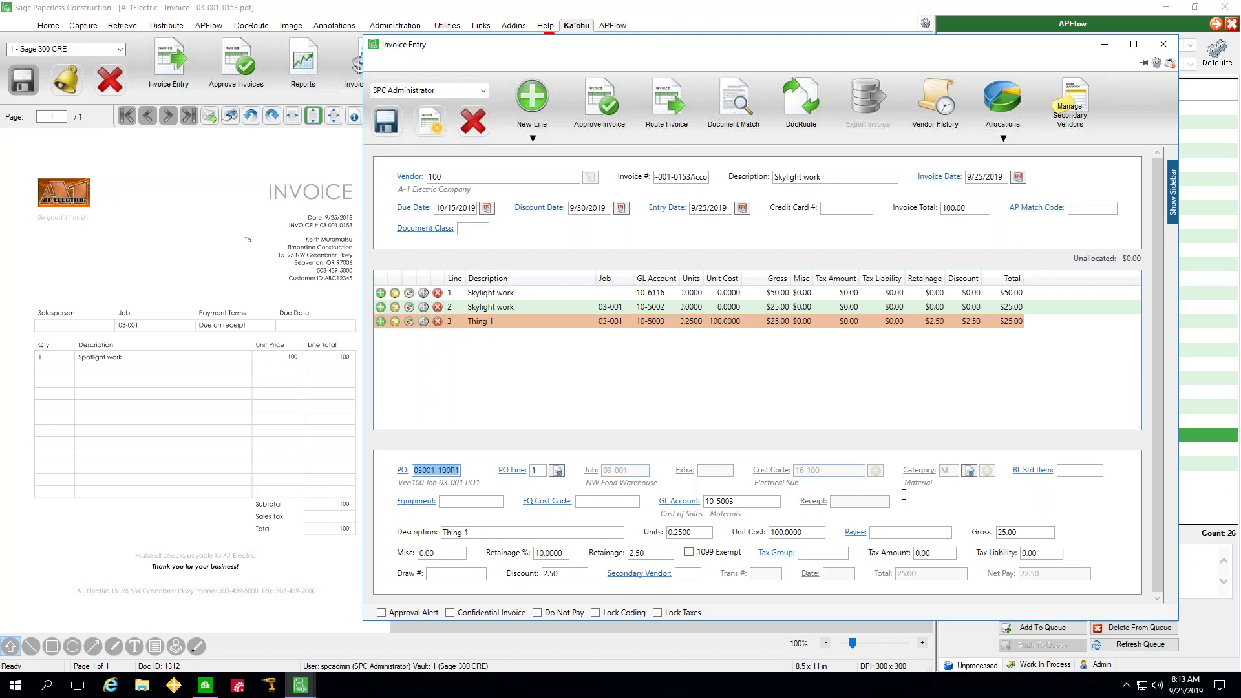
click(558, 471)
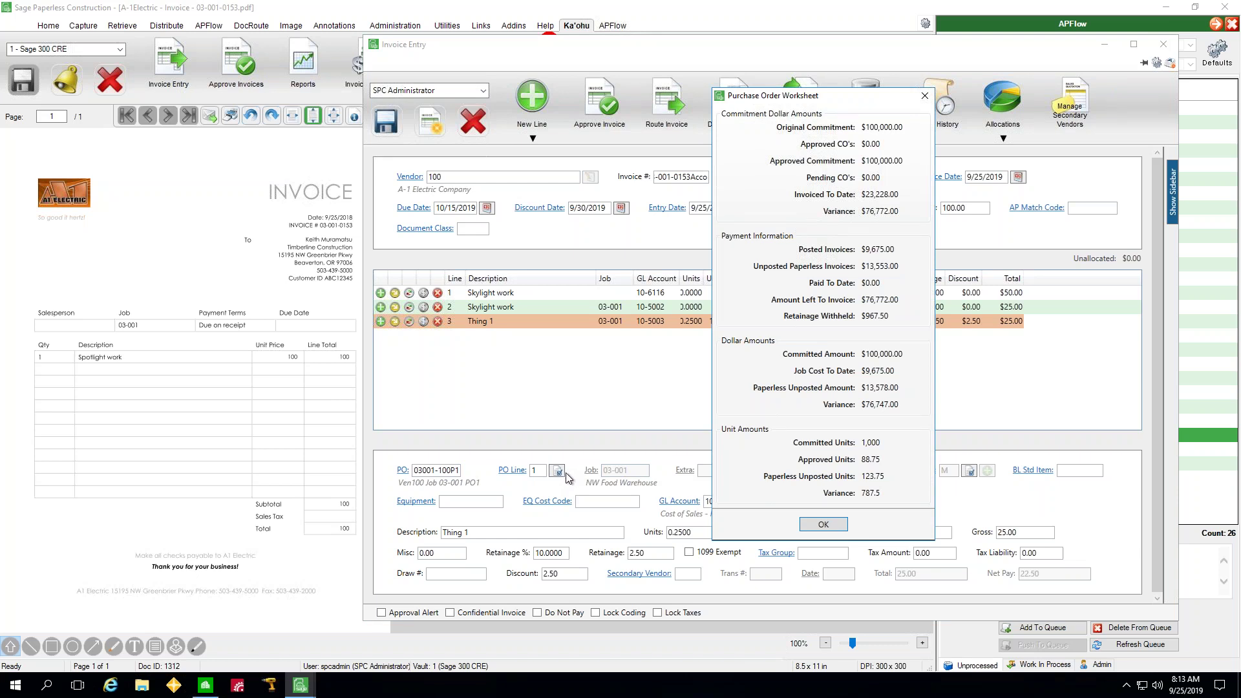
click(820, 526)
Step: Set line 3 to $25.00 gross with zero discount
drag(1020, 534, 989, 539)
text(0)
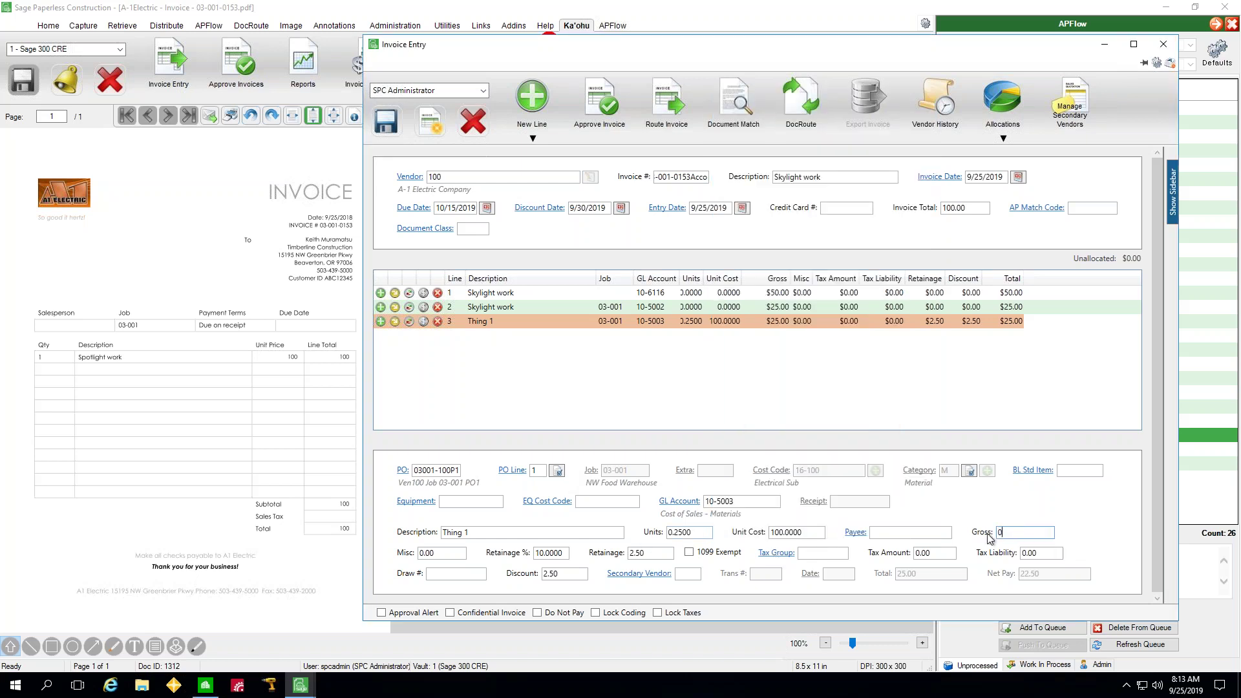
key(Tab)
key(shift+Tab)
text(25)
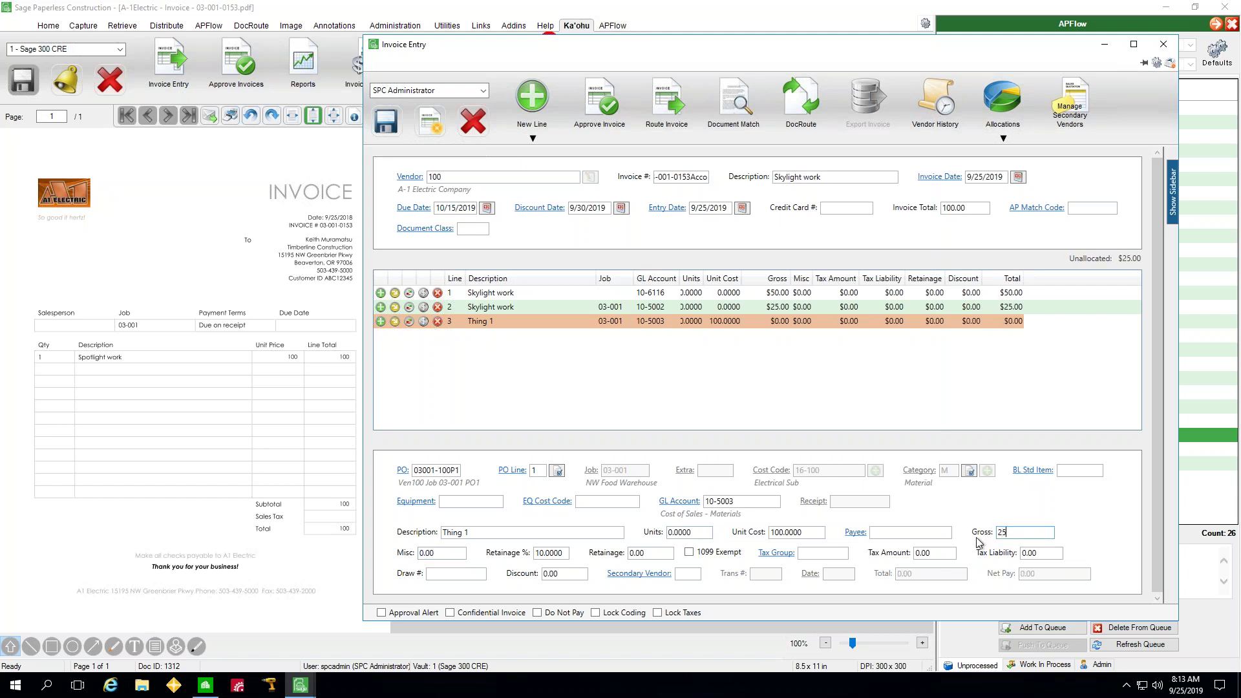
text(.00)
key(Tab)
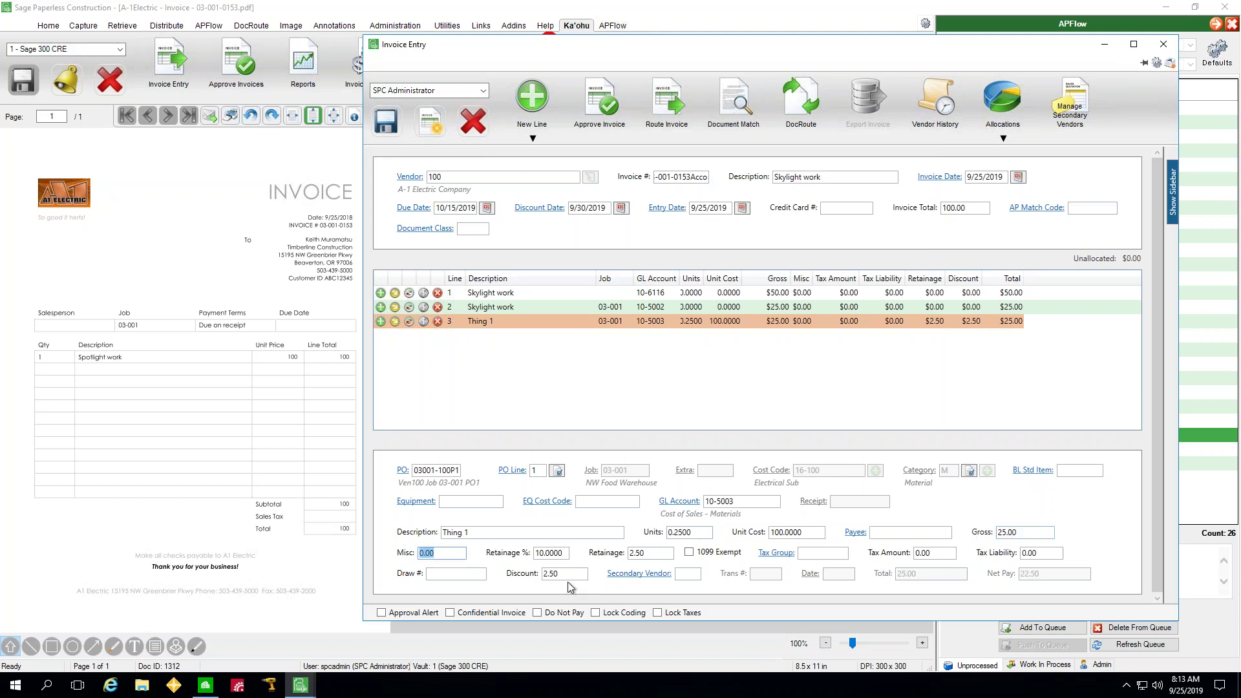
key(Tab)
key(Tab)
key(Tab)
text(0)
key(Tab)
Step: Save the A-1 Electric invoice and bring up its related documents, previewing approved PO 03001-100P1
click(738, 106)
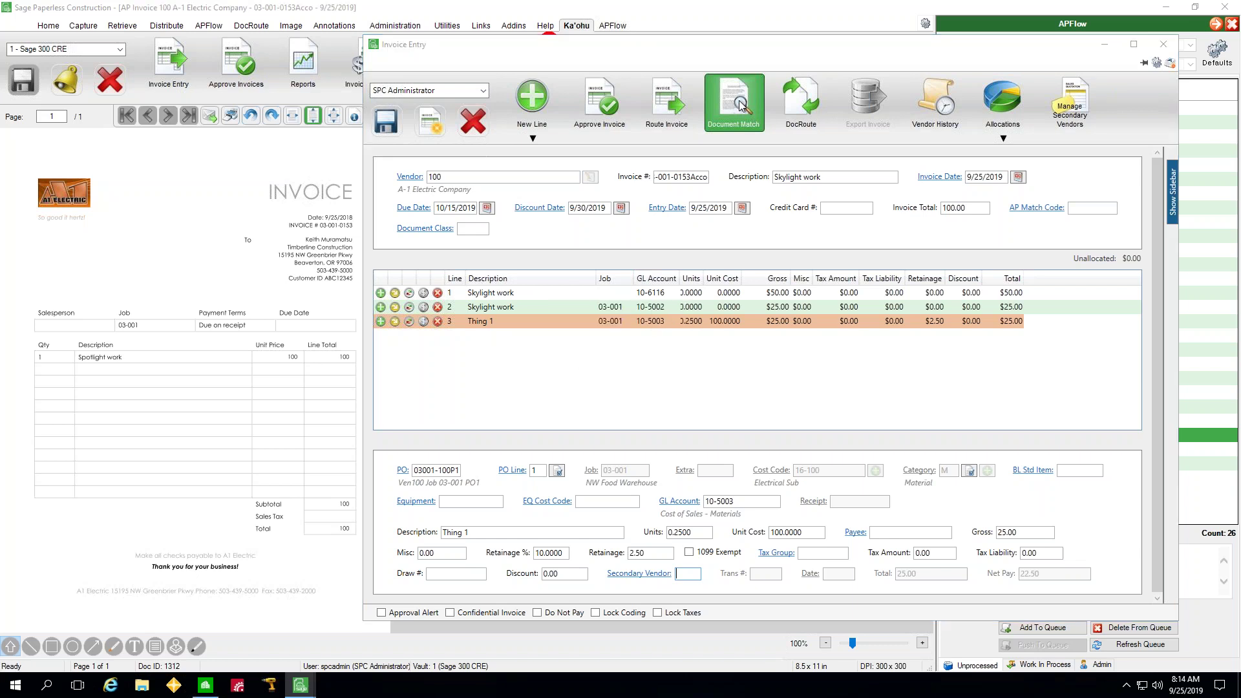
click(739, 106)
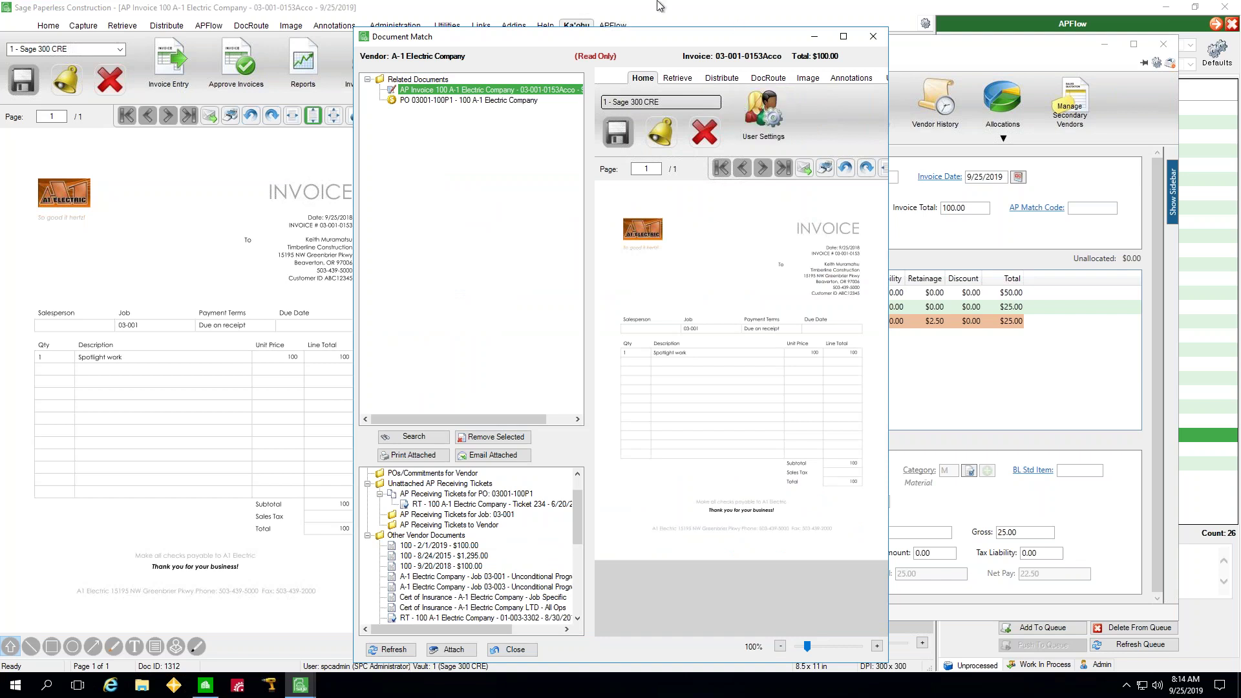
mouse_move(593, 39)
mouse_down()
mouse_move(365, 27)
mouse_move(259, 42)
mouse_up()
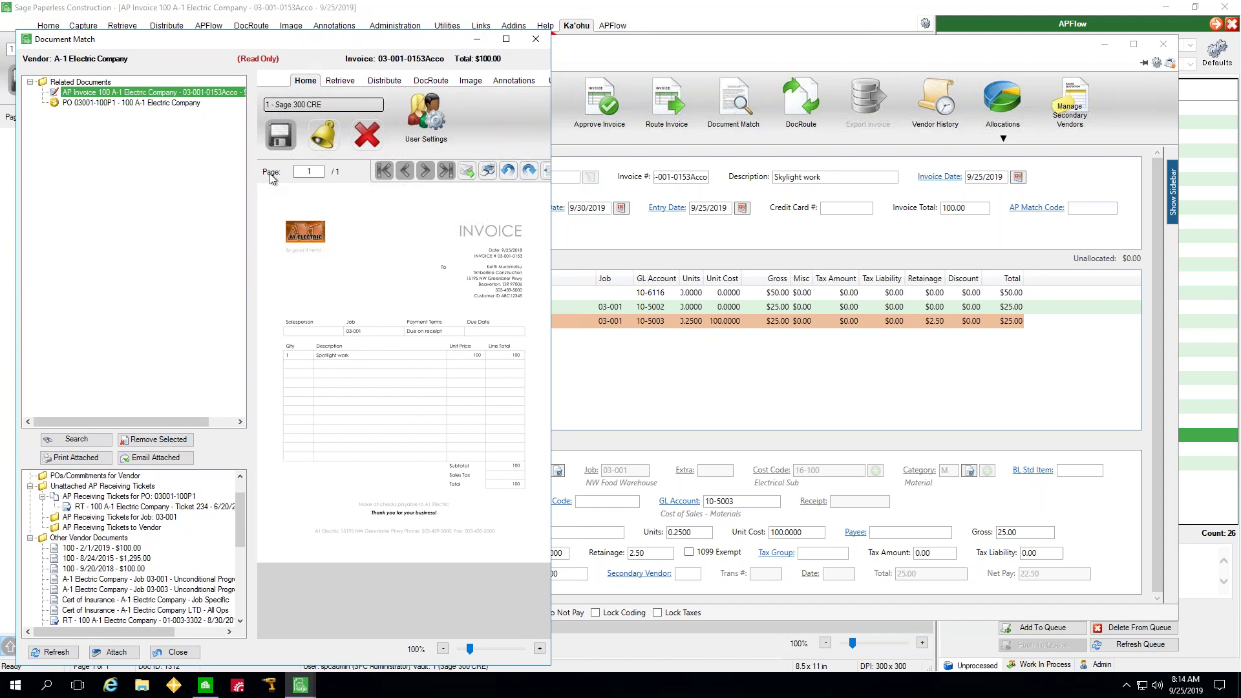
click(163, 105)
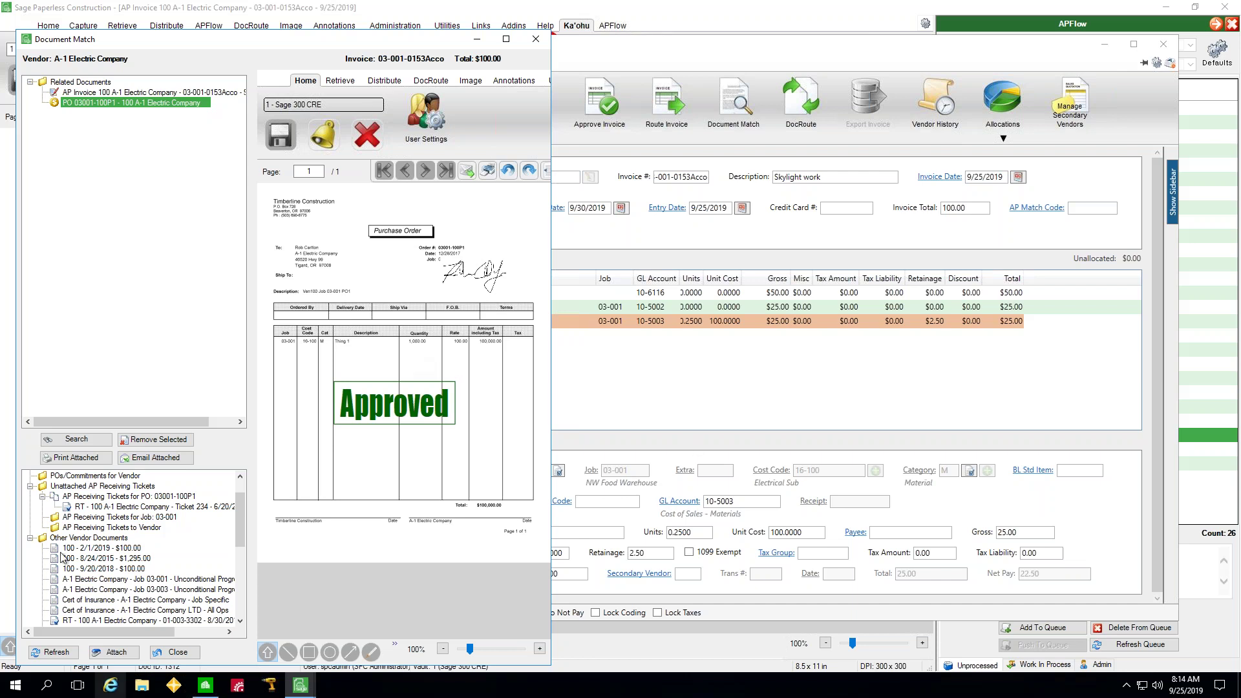
Step: Attach the job-specific certificate of insurance to the invoice and close the related-documents window
click(109, 601)
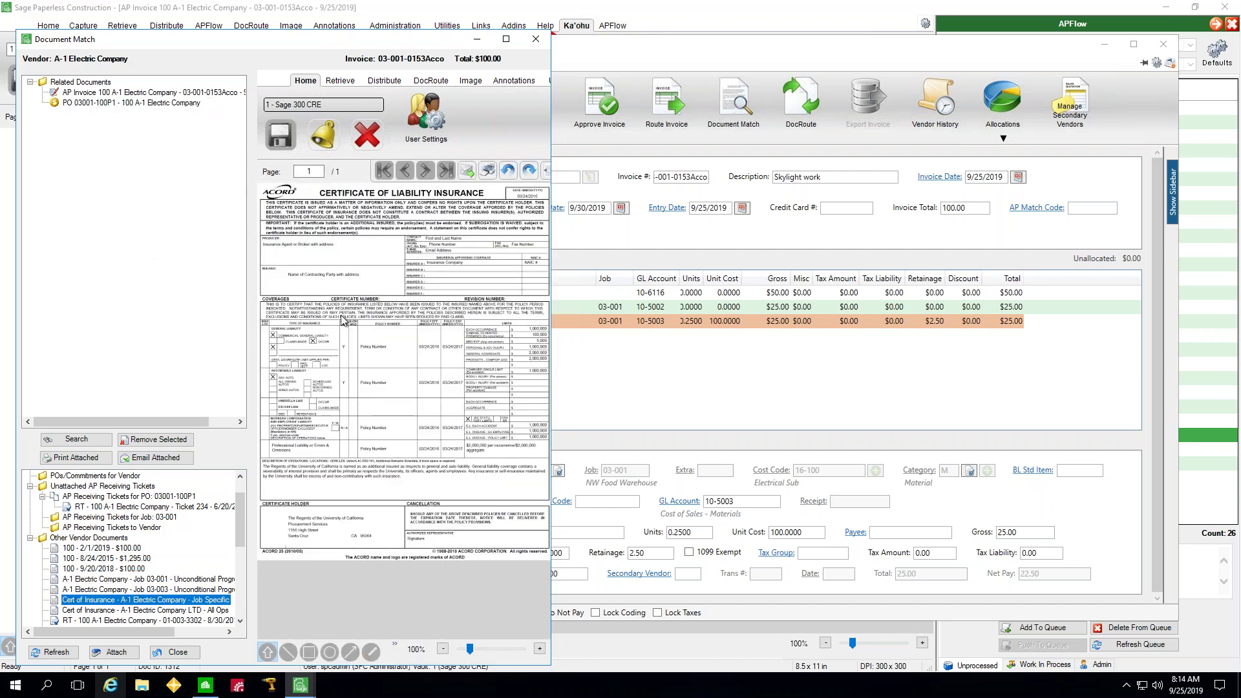
click(115, 652)
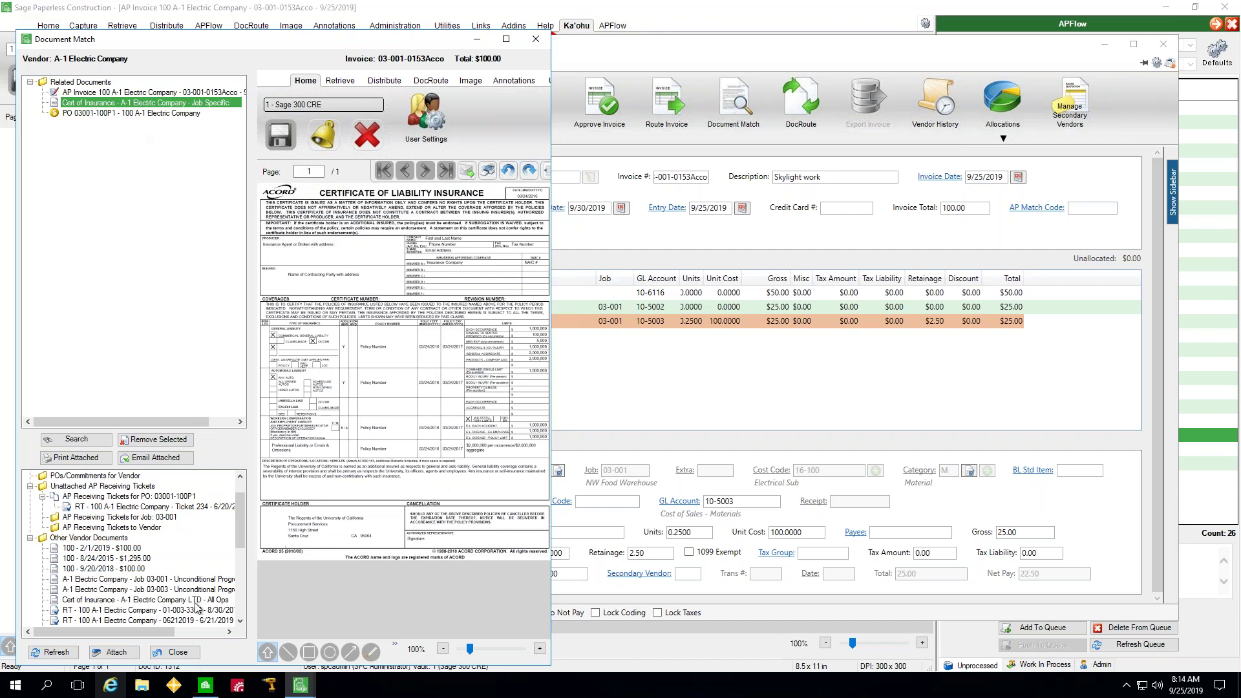
click(177, 652)
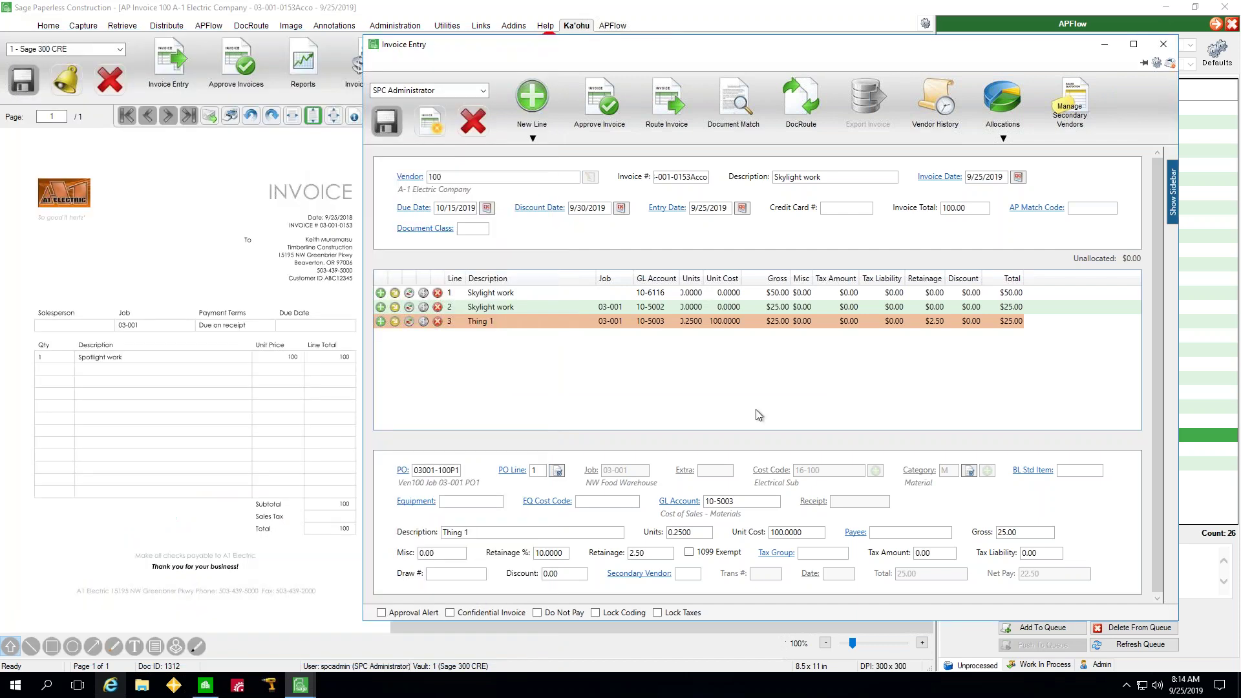
Step: Route the invoice and waive the compliance warnings to reach Route To Reviewers
click(681, 108)
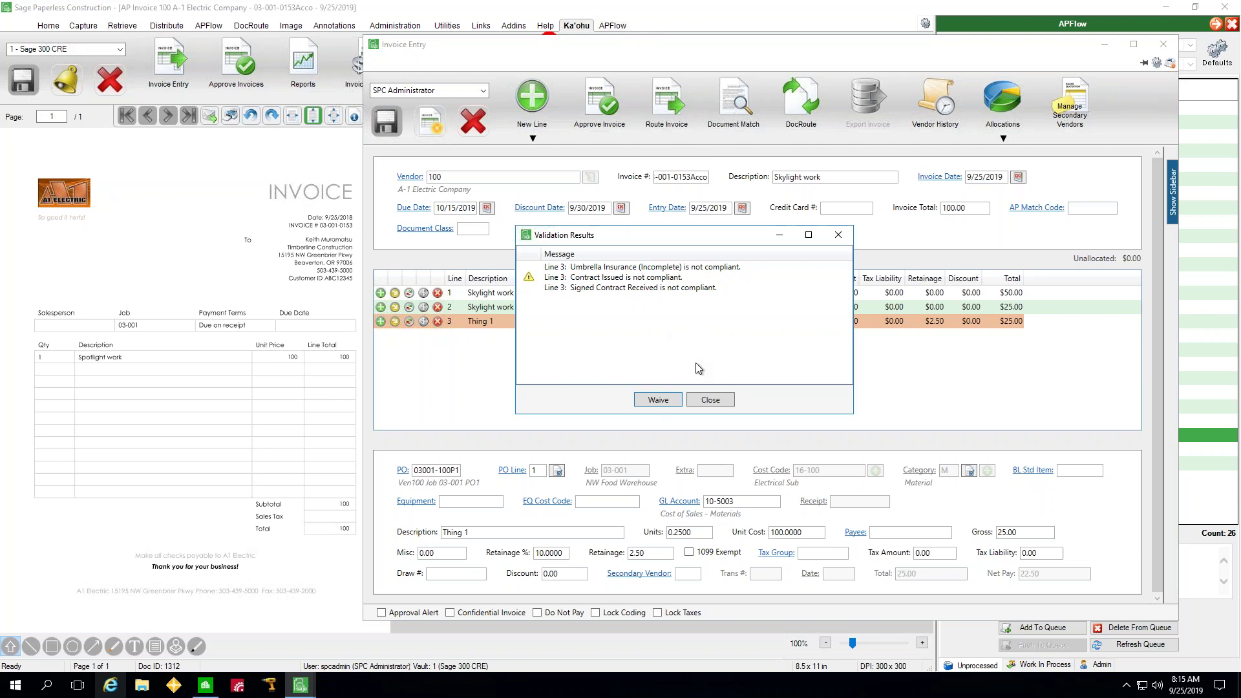
click(665, 401)
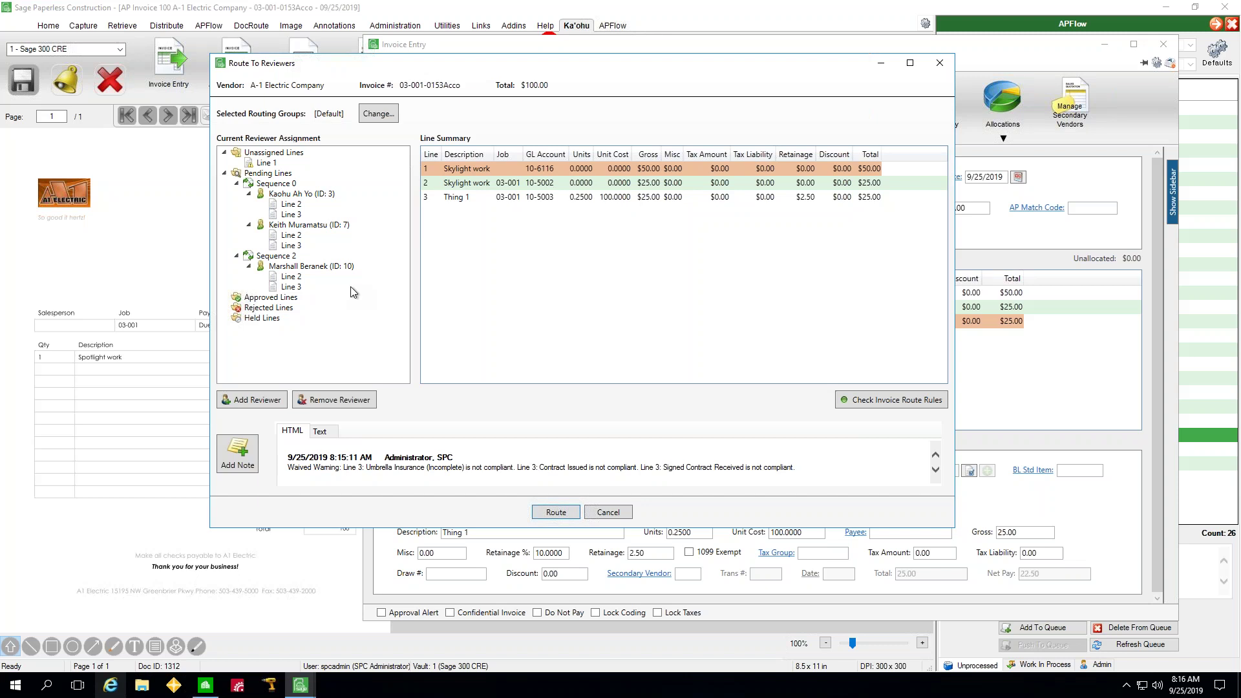
Step: Add another reviewer and assign all three lines to them in Sequence 0
click(244, 401)
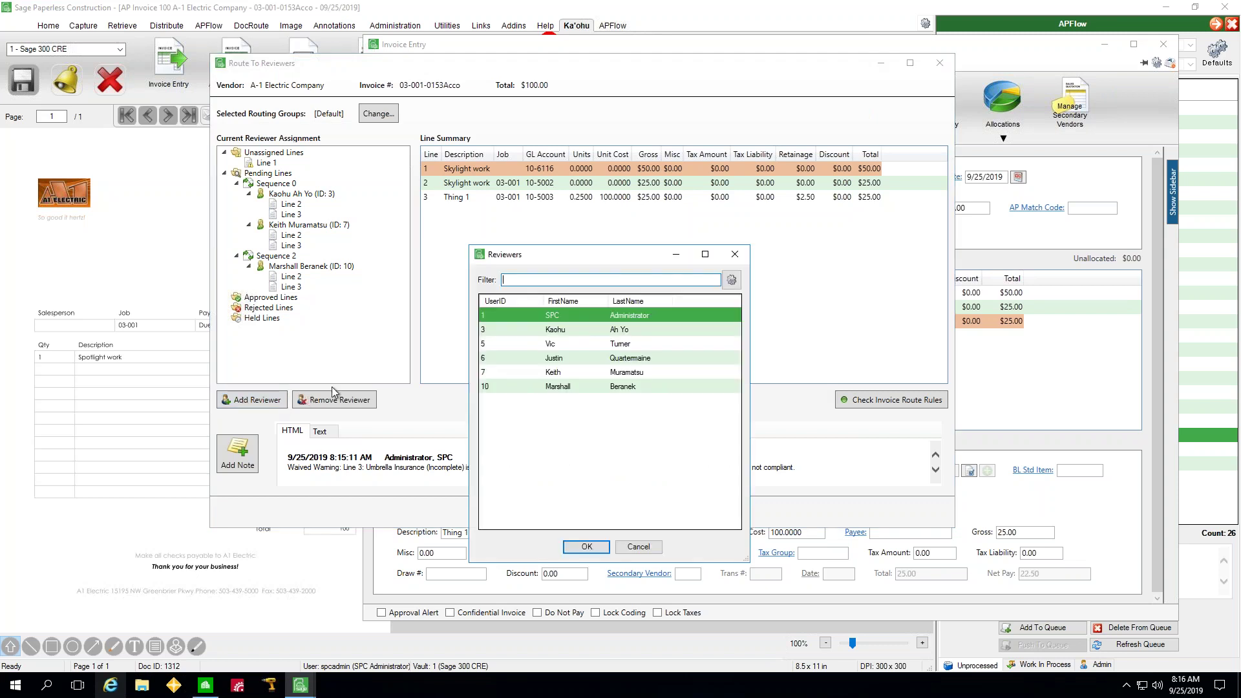
double_click(568, 342)
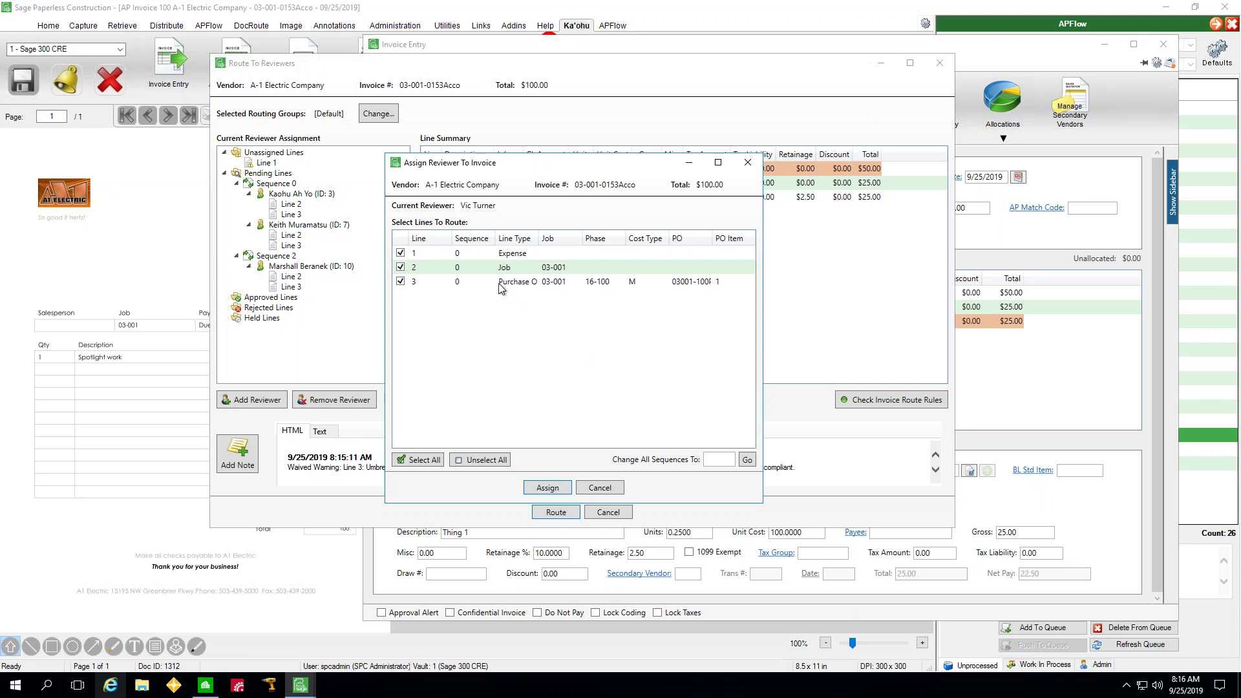
click(552, 488)
Step: Add a note about absences requesting approval and save it to the invoice
click(245, 458)
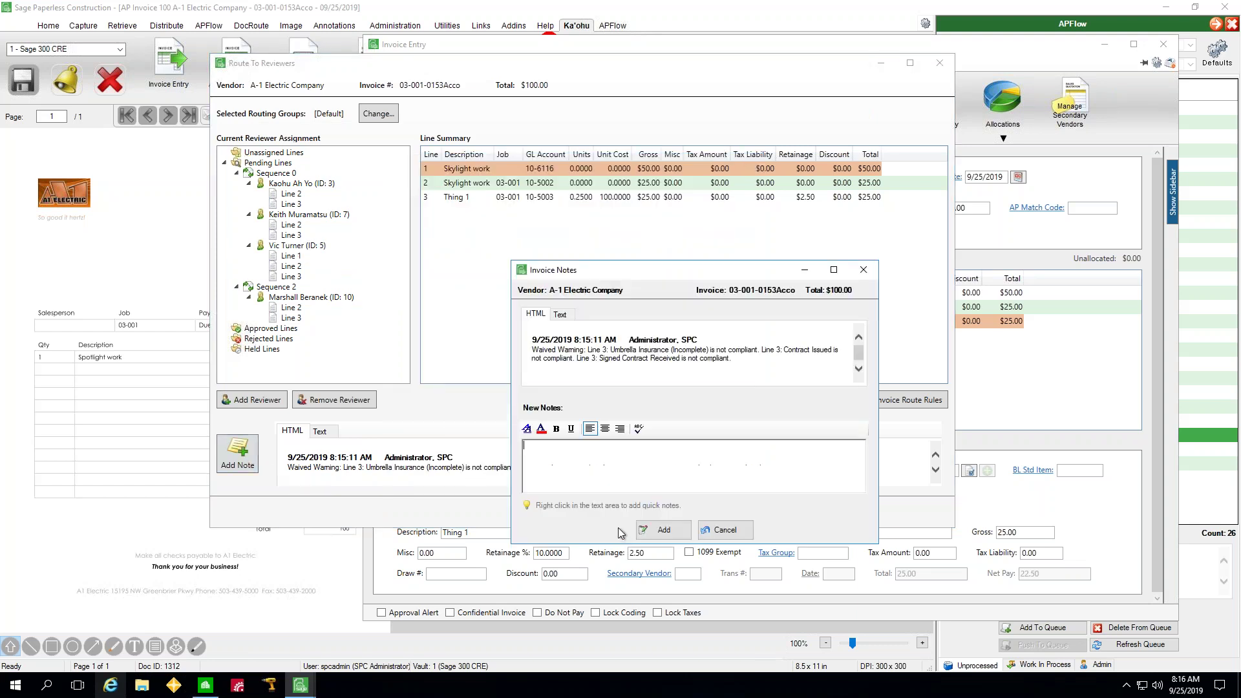
text(Keith i)
text(s on PTO - )
text(Ka'ohu a)
text(lso - Vic please help and pp)
key(BackSpace)
key(BackSpace)
text(pprove)
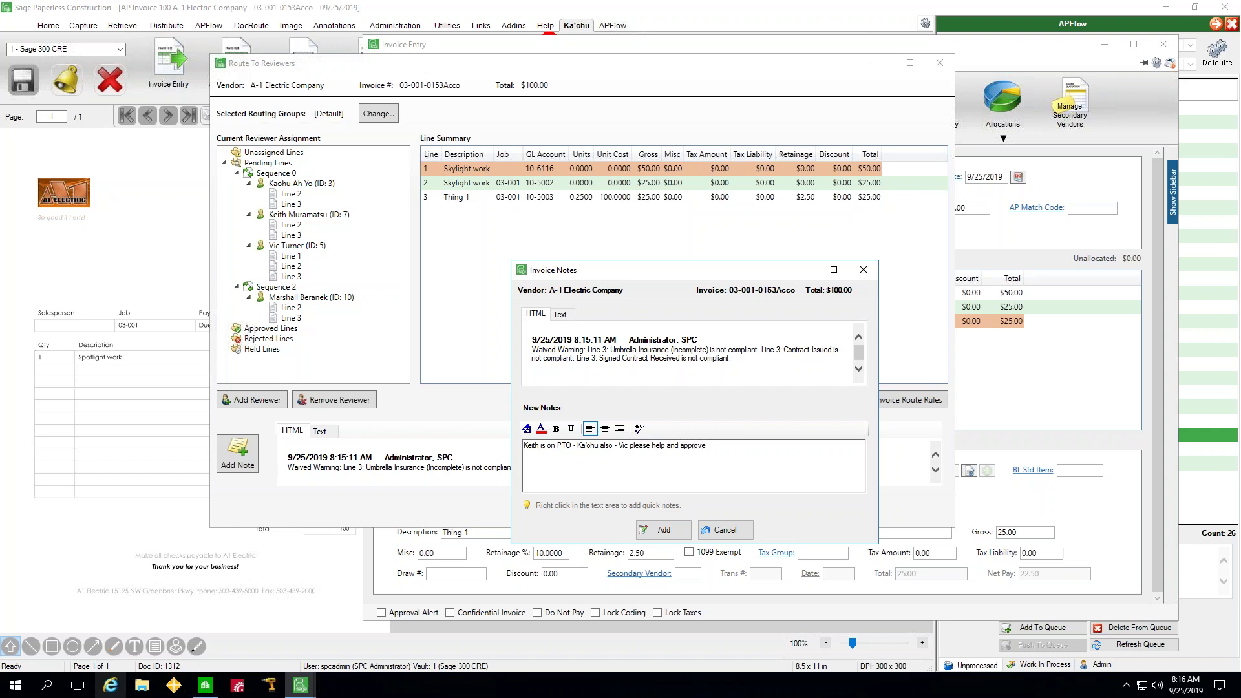
click(659, 531)
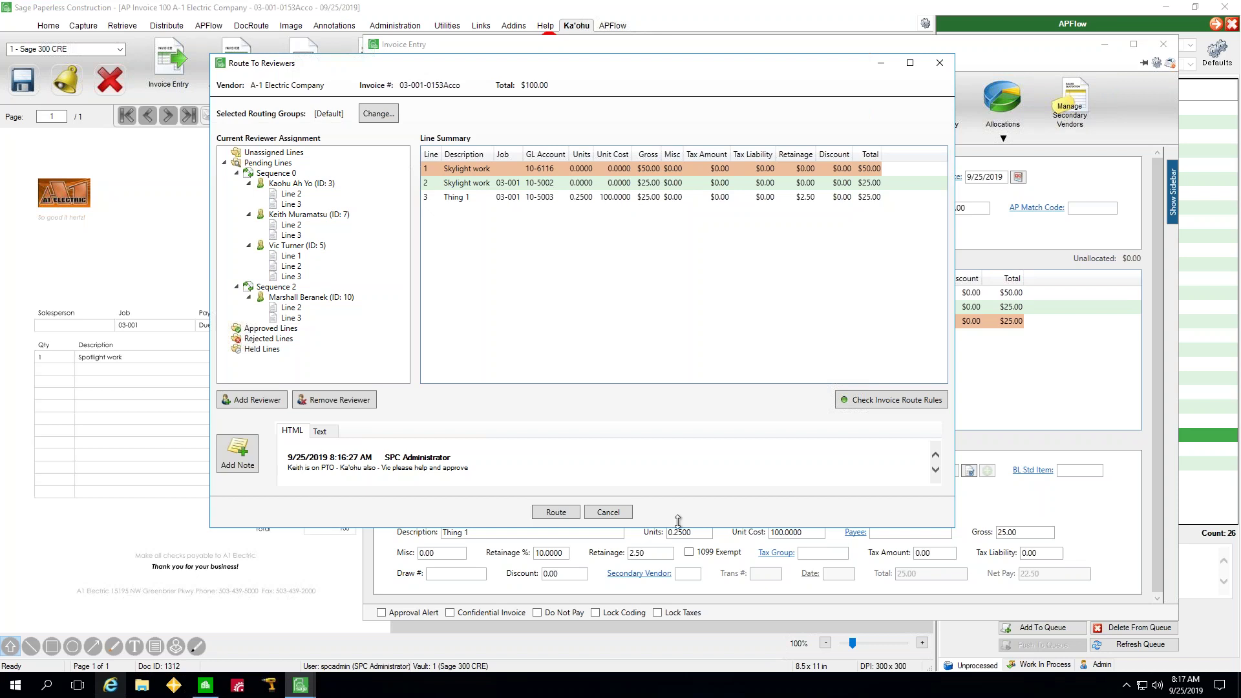
Step: Route the invoice to its reviewers, then close Invoice Entry without saving changes
click(547, 513)
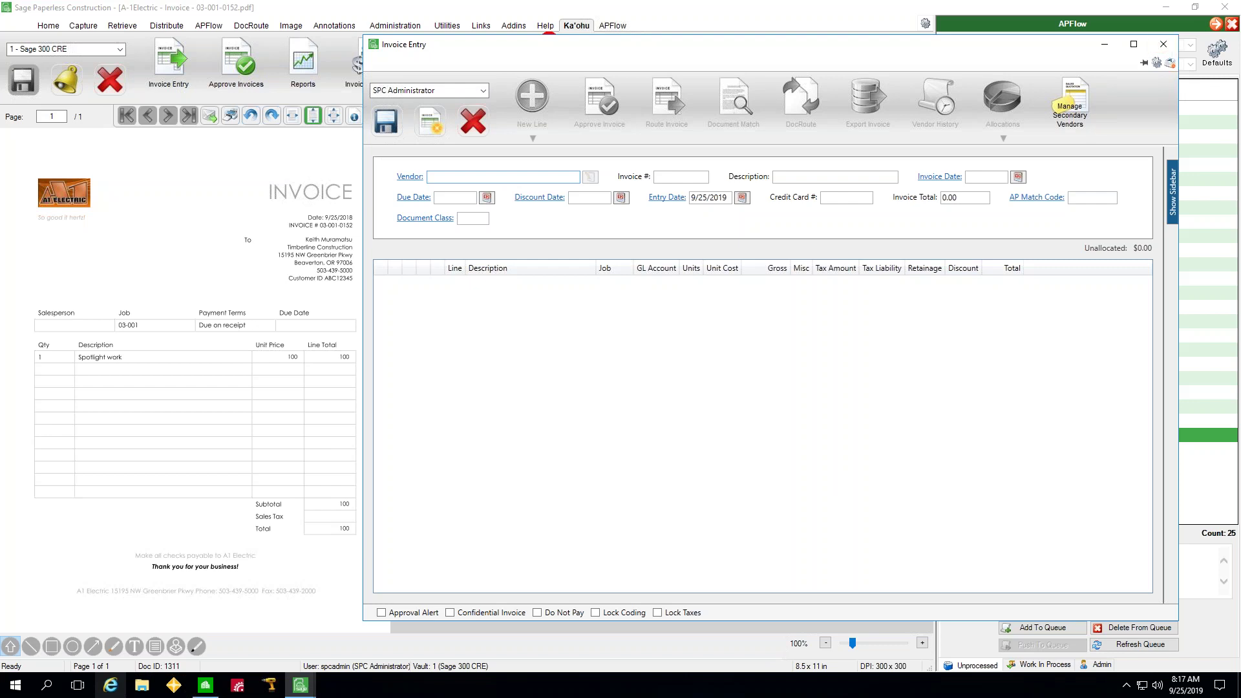
click(1163, 44)
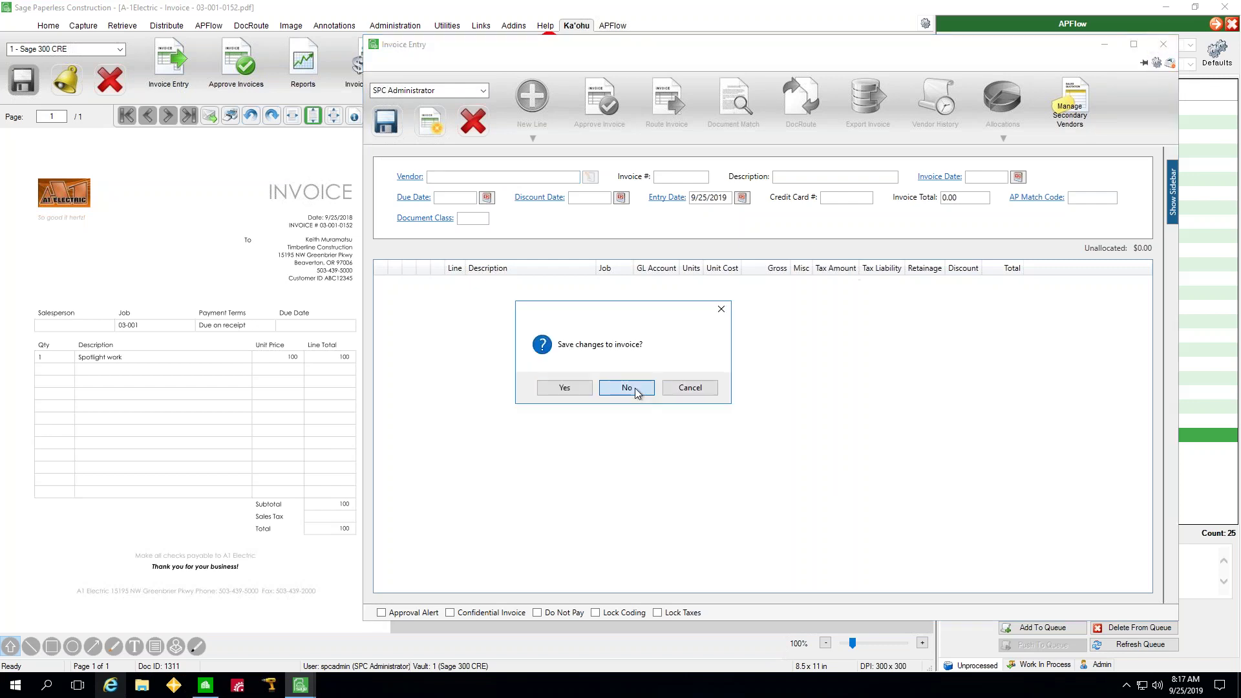
click(626, 388)
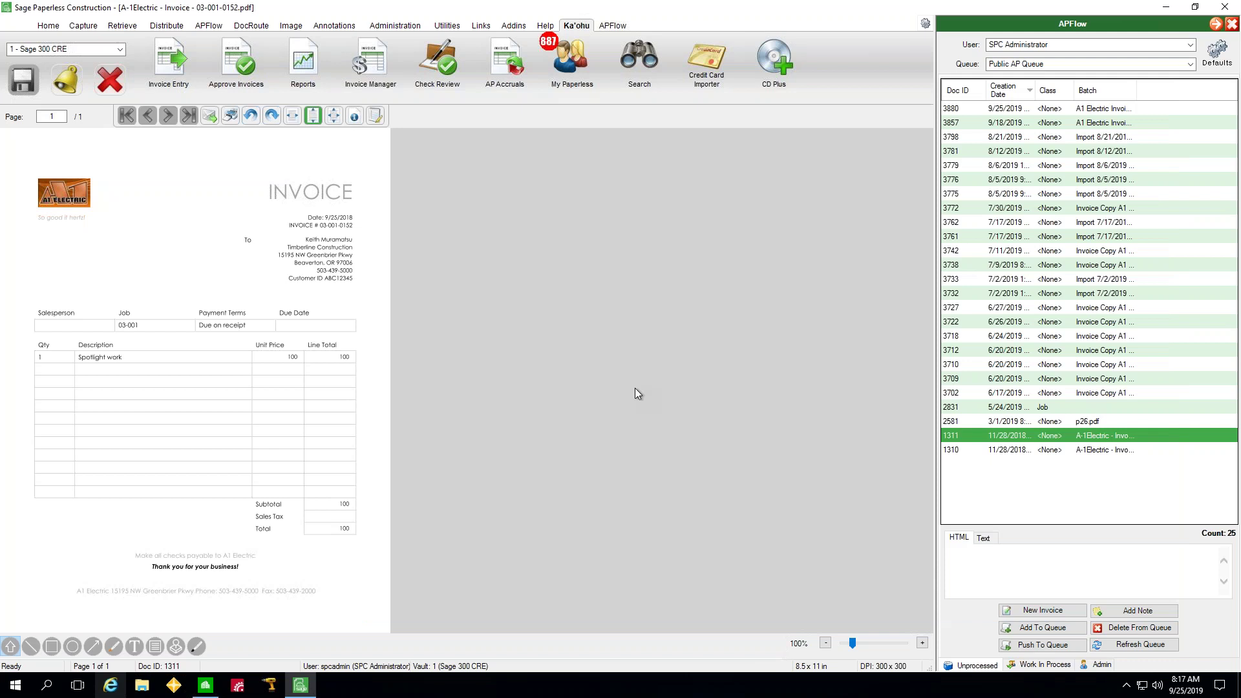
Step: Bring up Approve Invoices, maximizing and then restoring the window
click(243, 67)
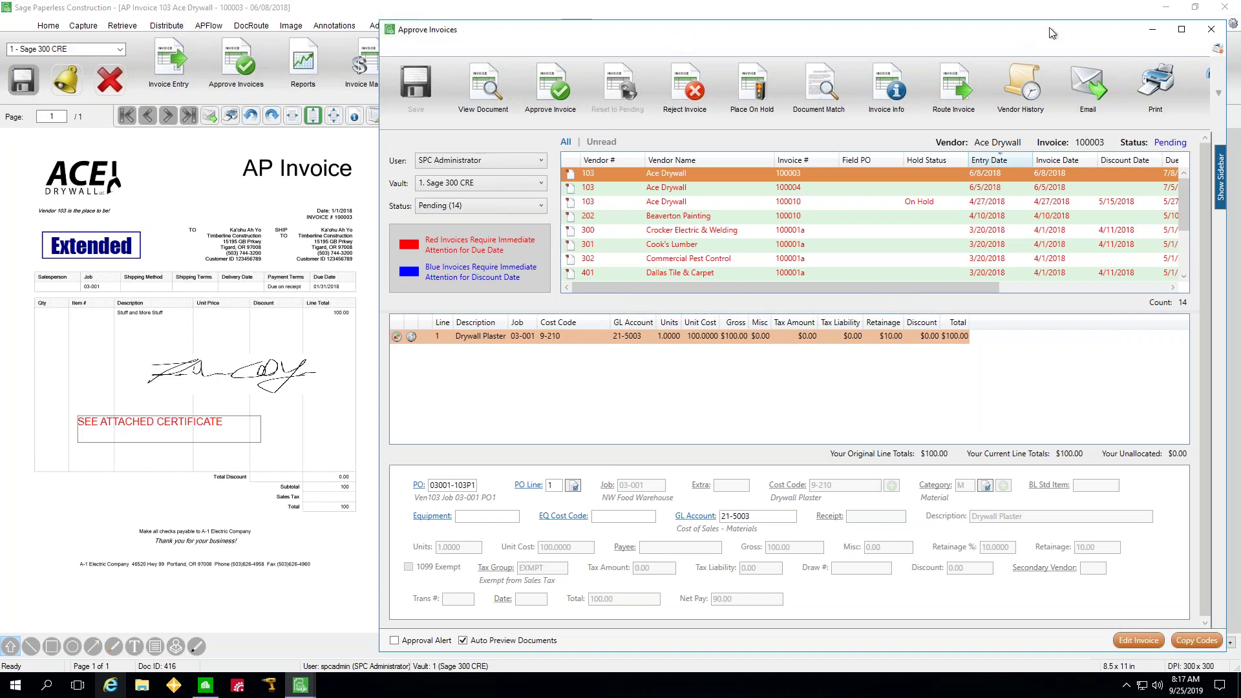
click(1183, 30)
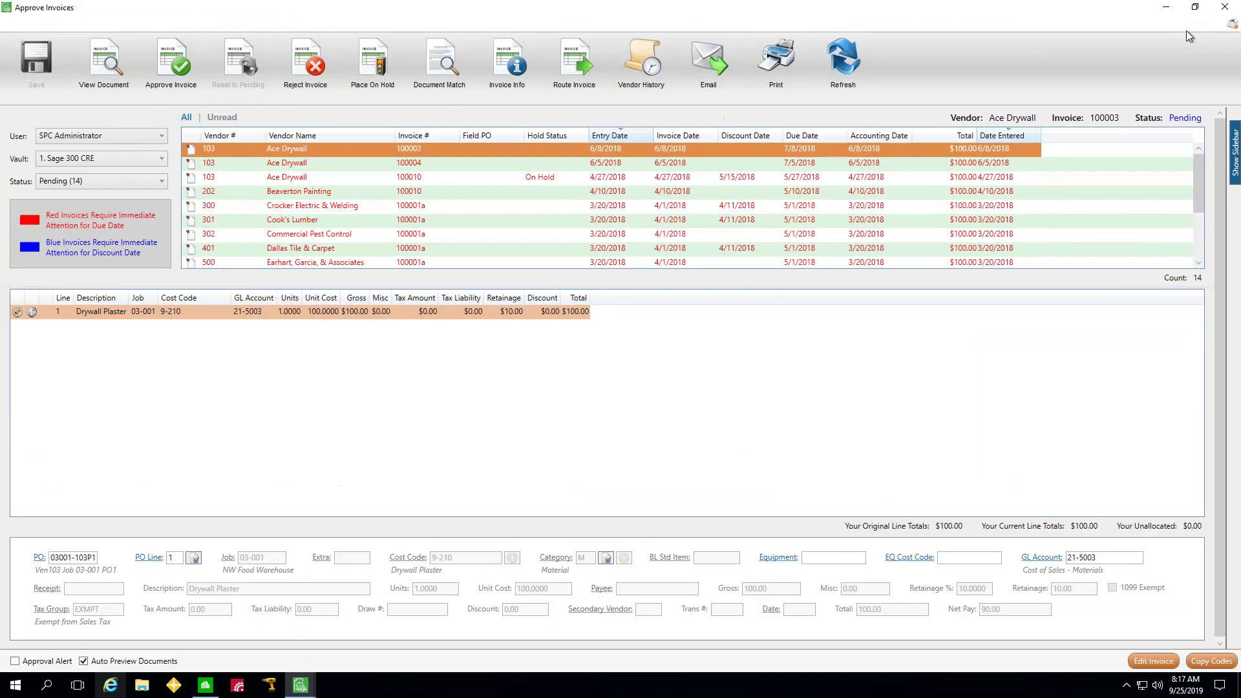
click(1195, 12)
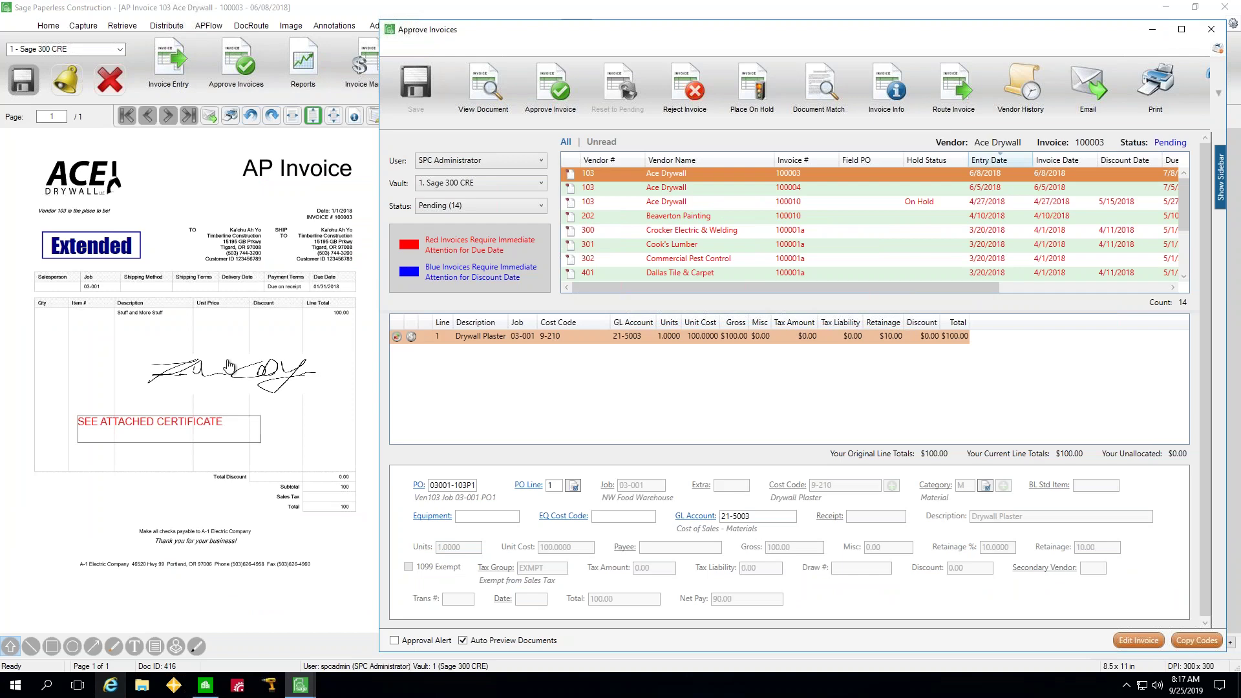
Step: Review the Beaverton Painting 100010 and Commercial Pest Control invoices, then expand the User list
click(696, 217)
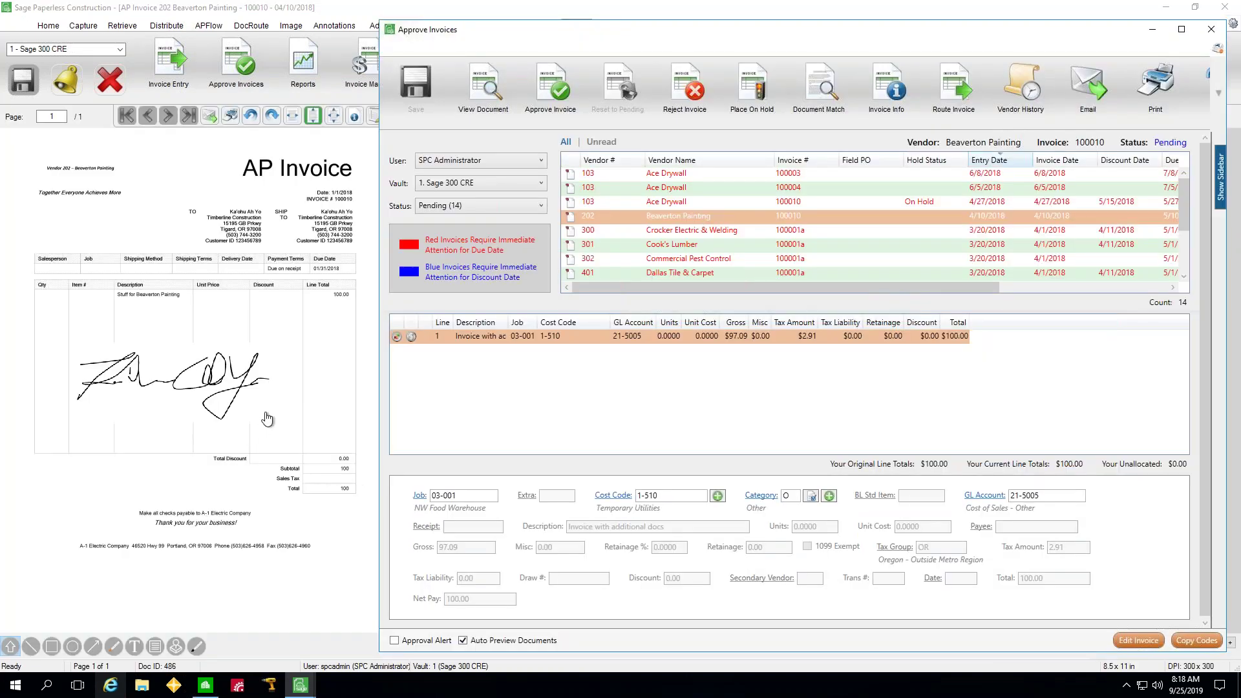
click(719, 257)
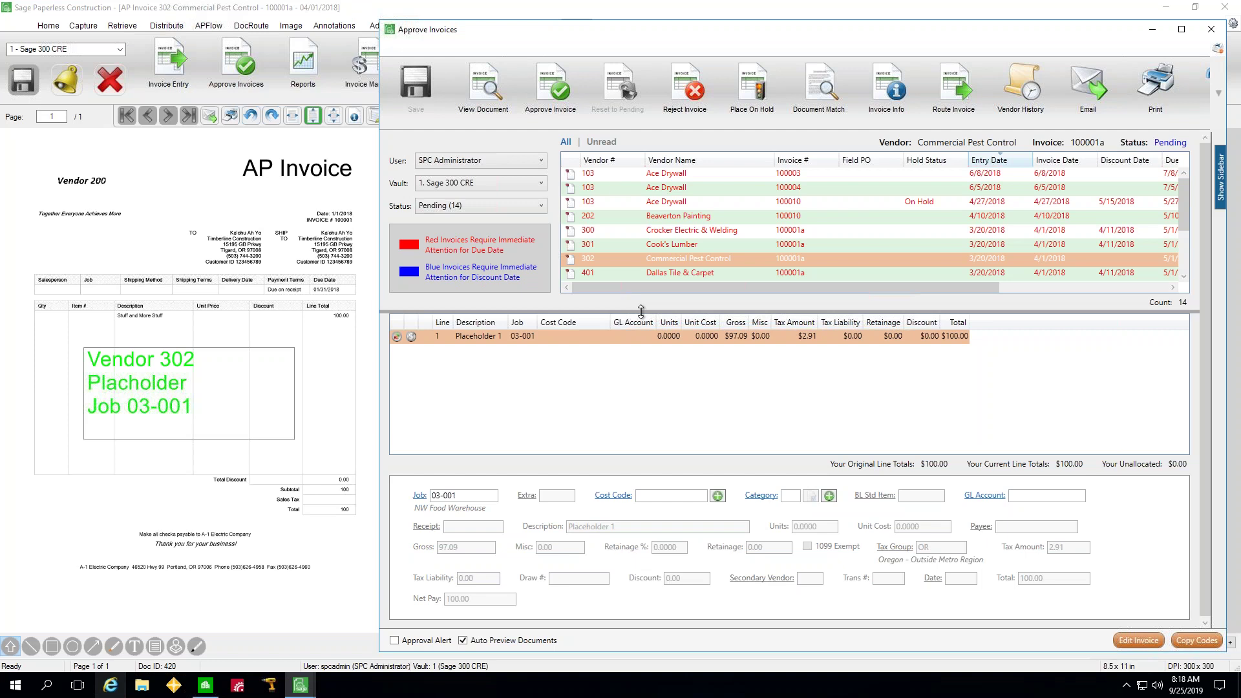
click(538, 164)
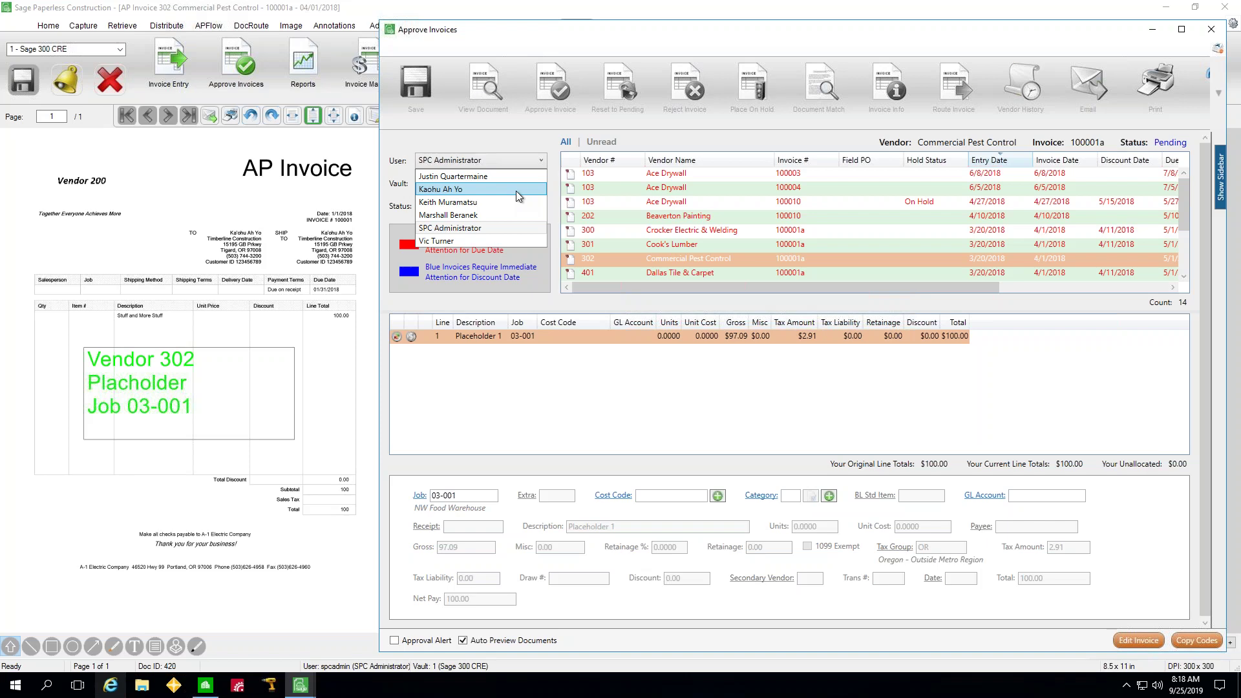
Step: Switch to another reviewer, attempt to place the A-1 Electric invoice on hold, dismiss the error and close Approve Invoices
click(515, 191)
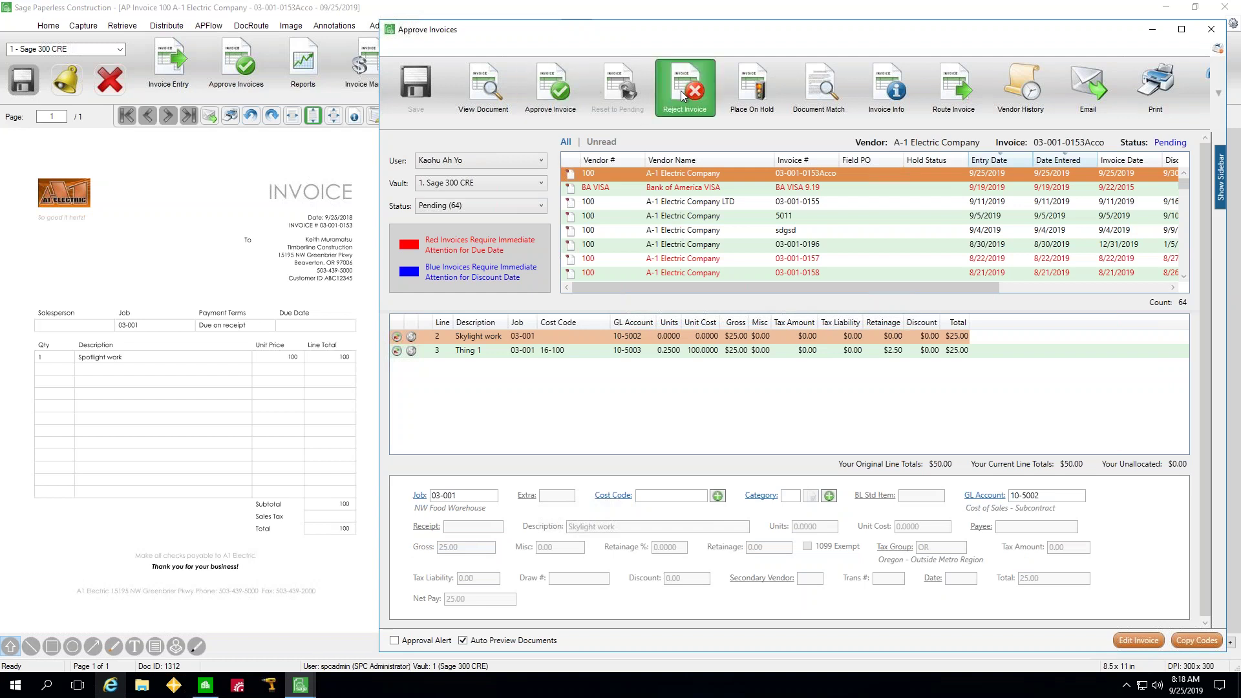
click(754, 93)
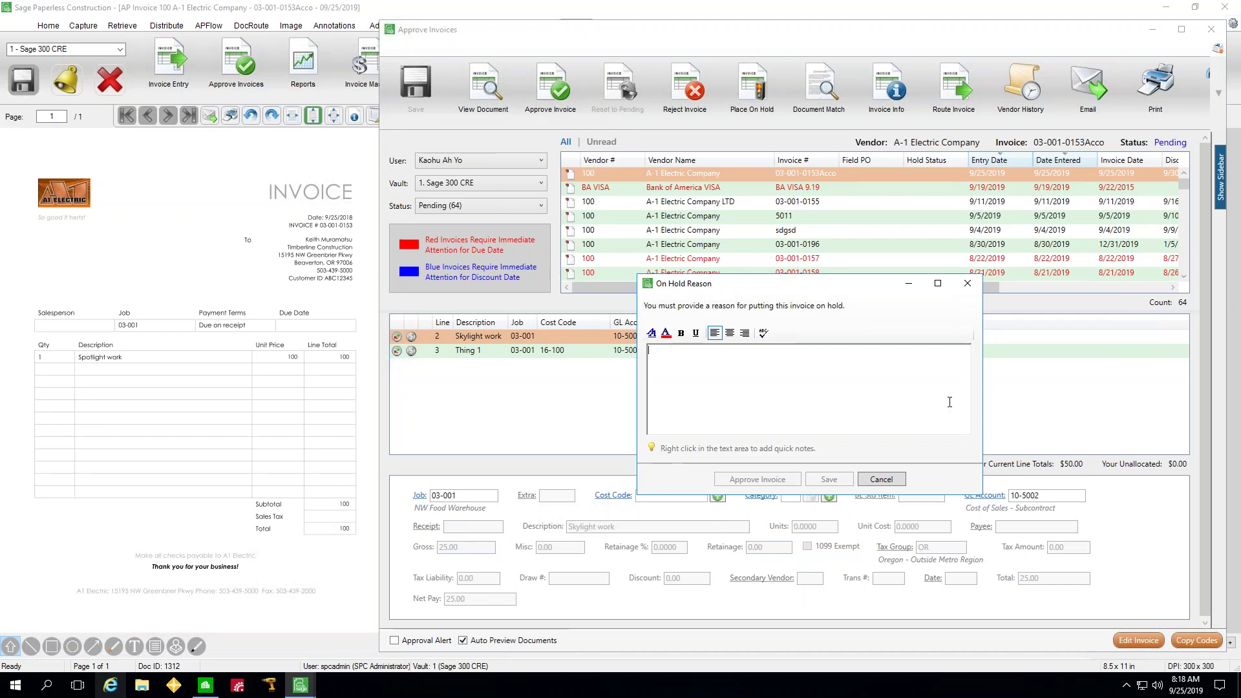
click(967, 285)
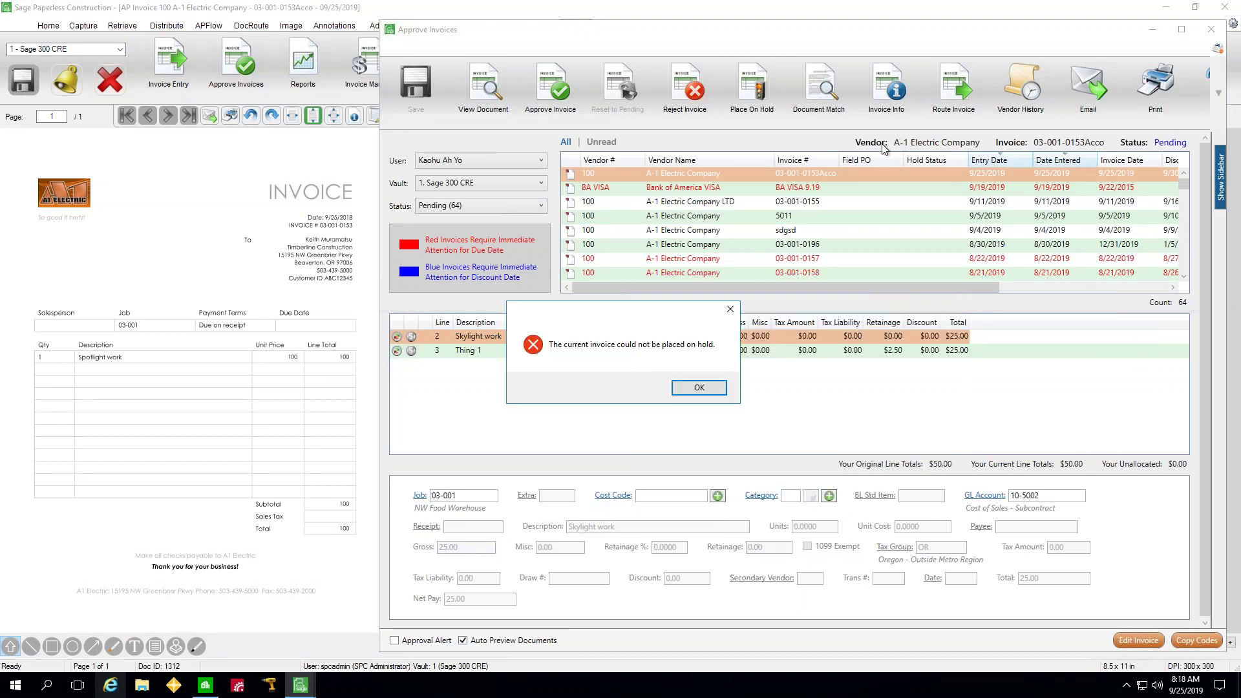
click(730, 311)
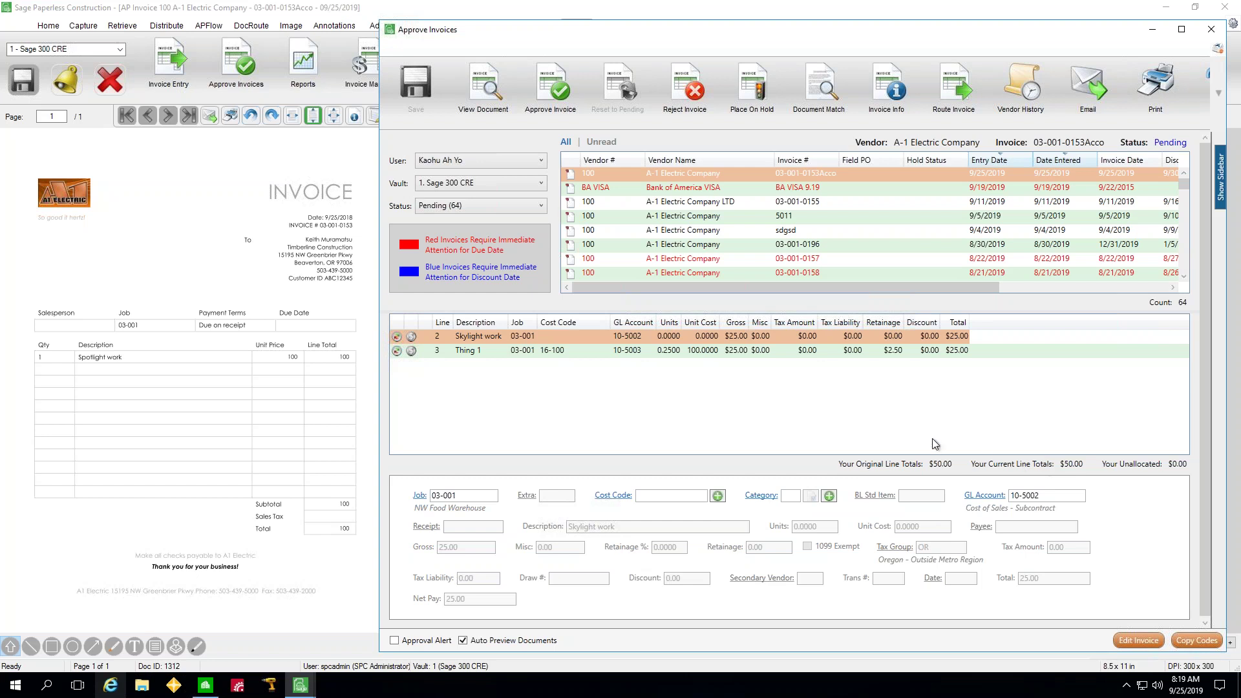
click(1210, 29)
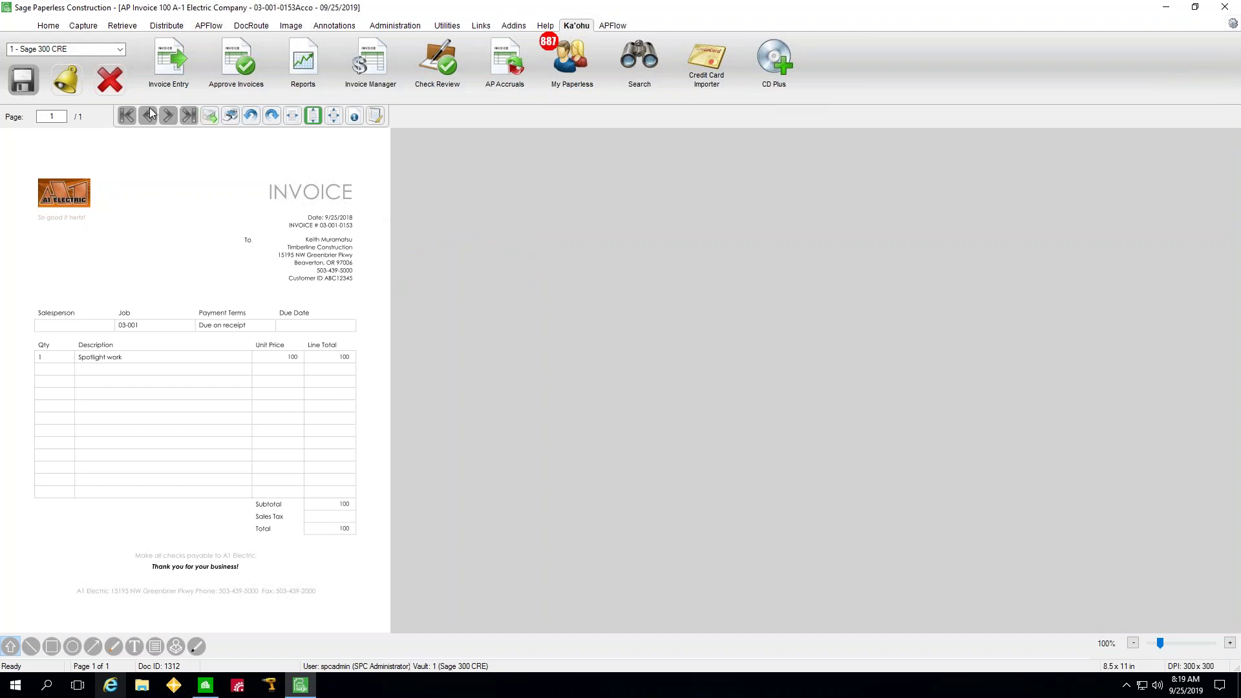
Step: Open Invoice Manager from the dashboard and filter it to Pending invoices
click(113, 86)
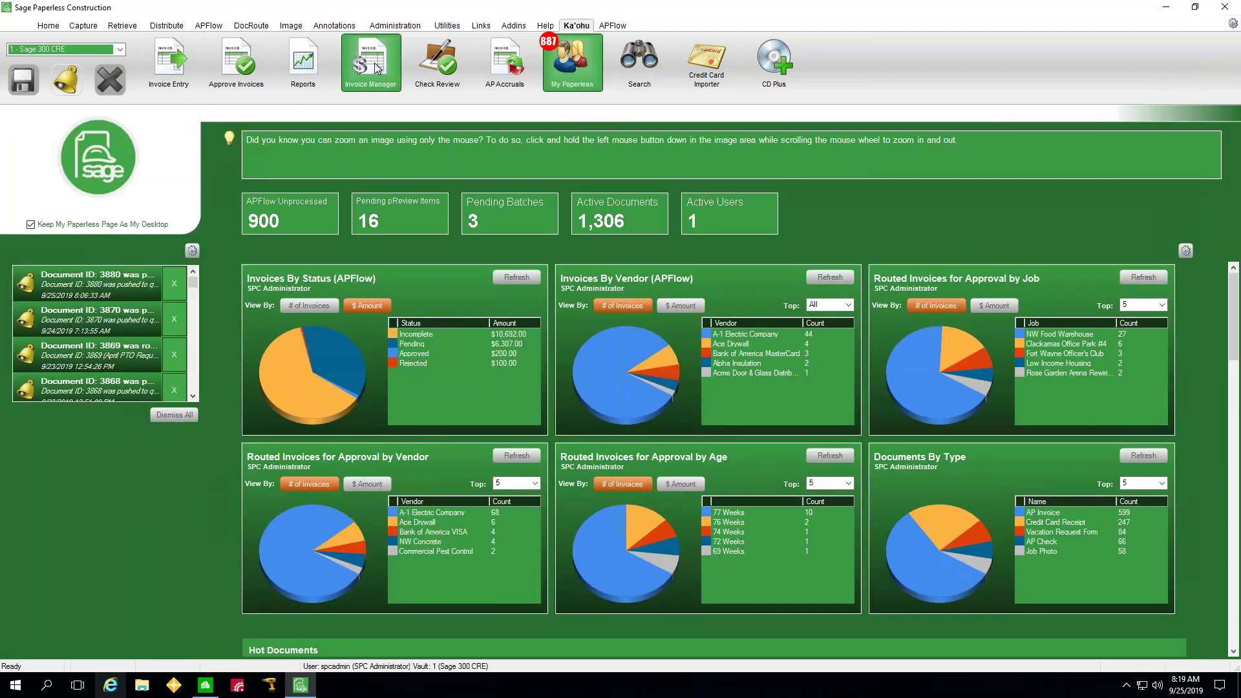
click(376, 68)
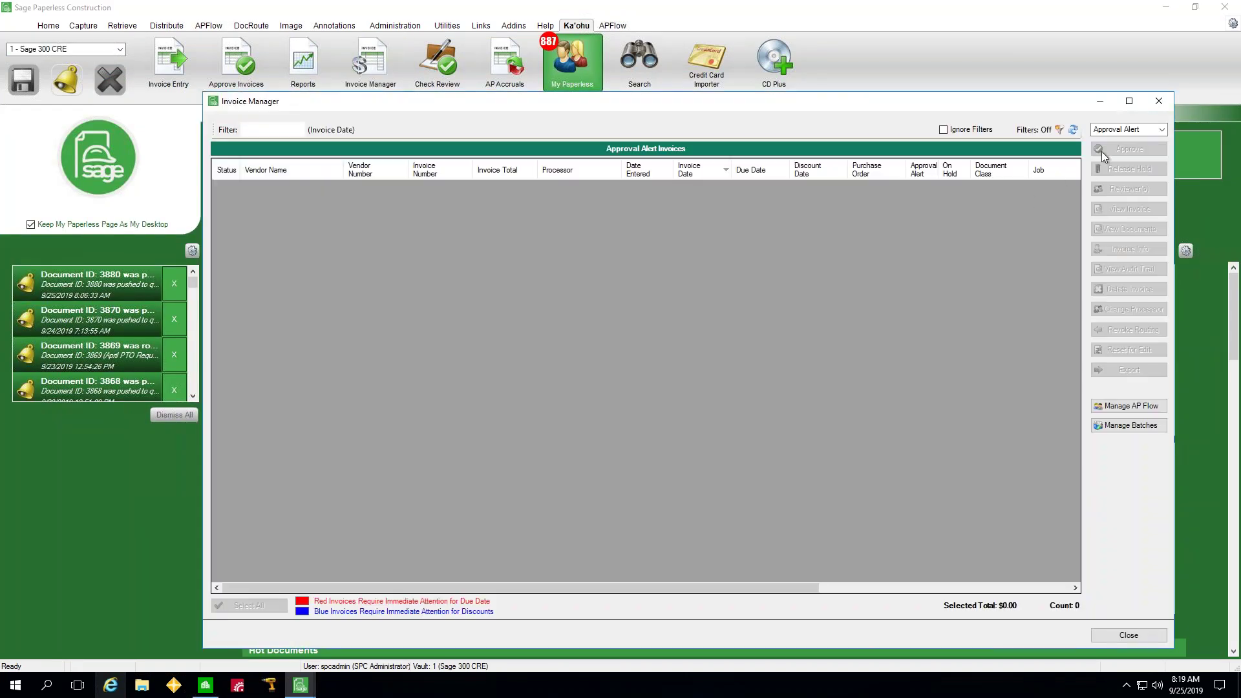
click(1124, 130)
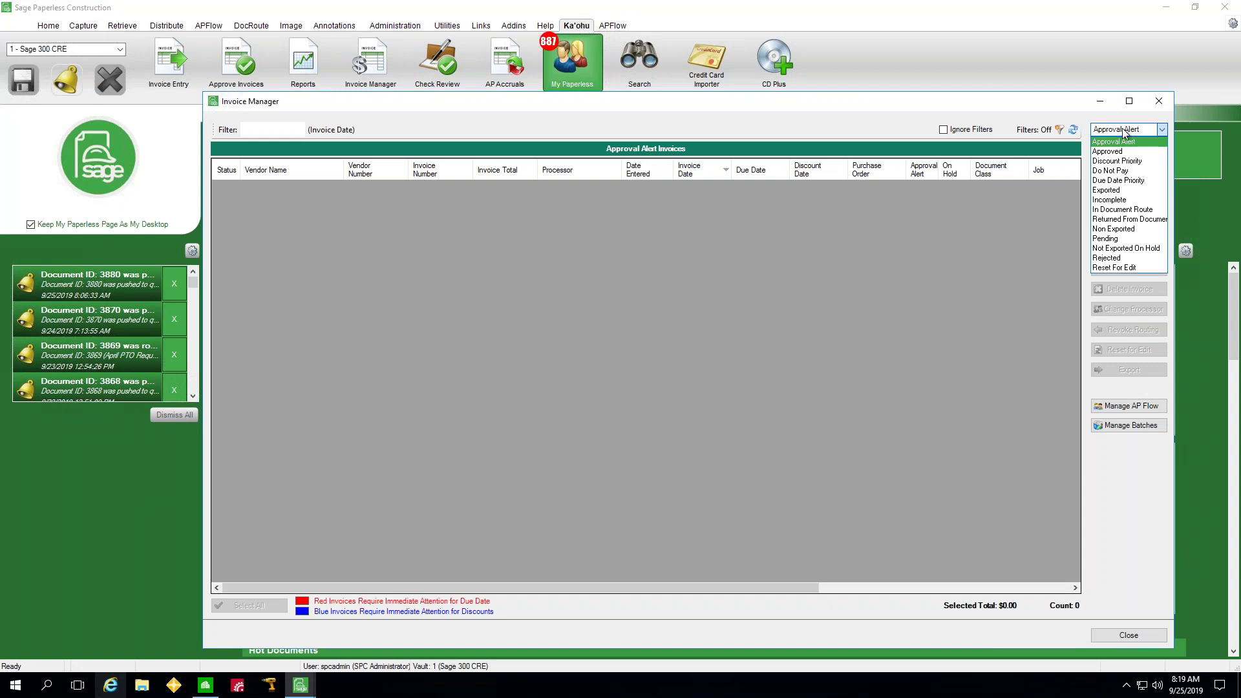
click(1133, 239)
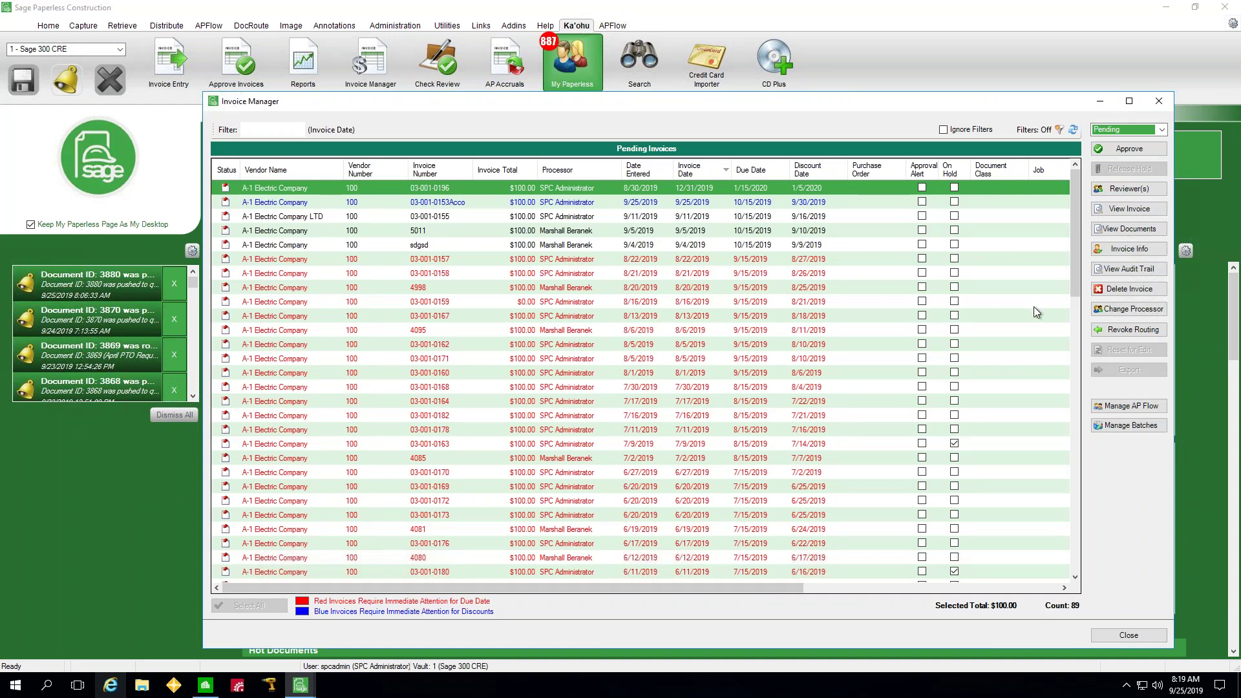
Step: Check the reviewers of pending invoice 03-001-0158, then expand the status list again
click(572, 276)
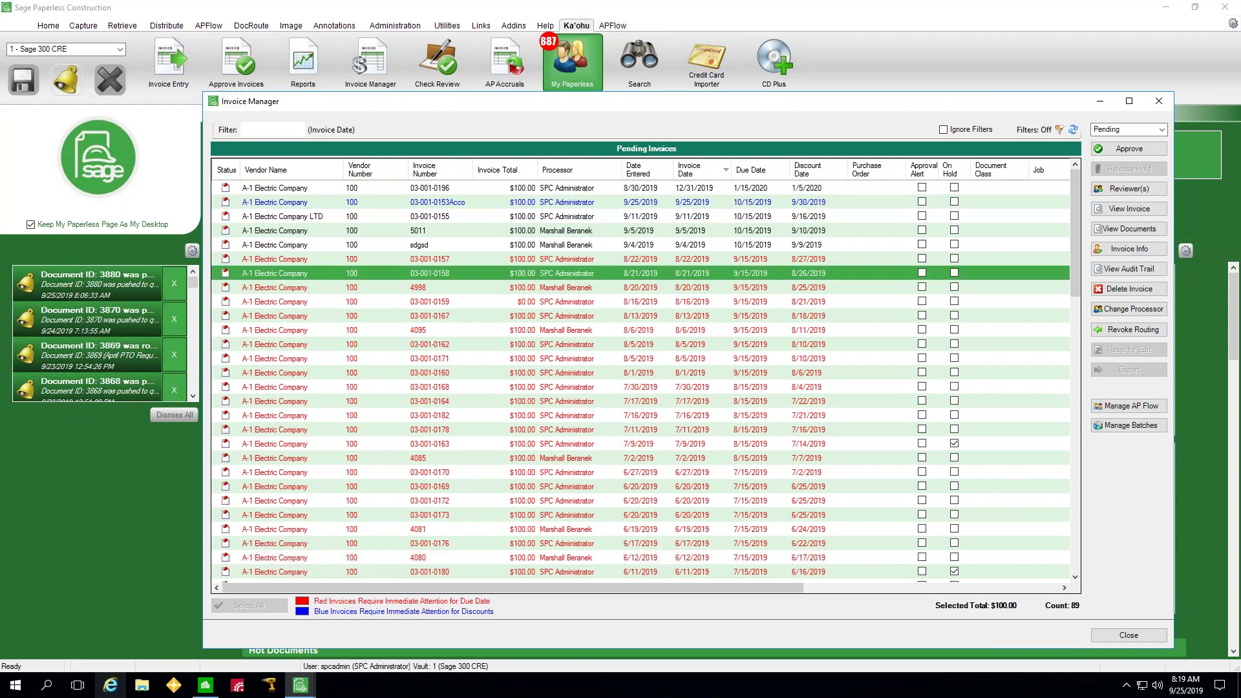
click(1144, 190)
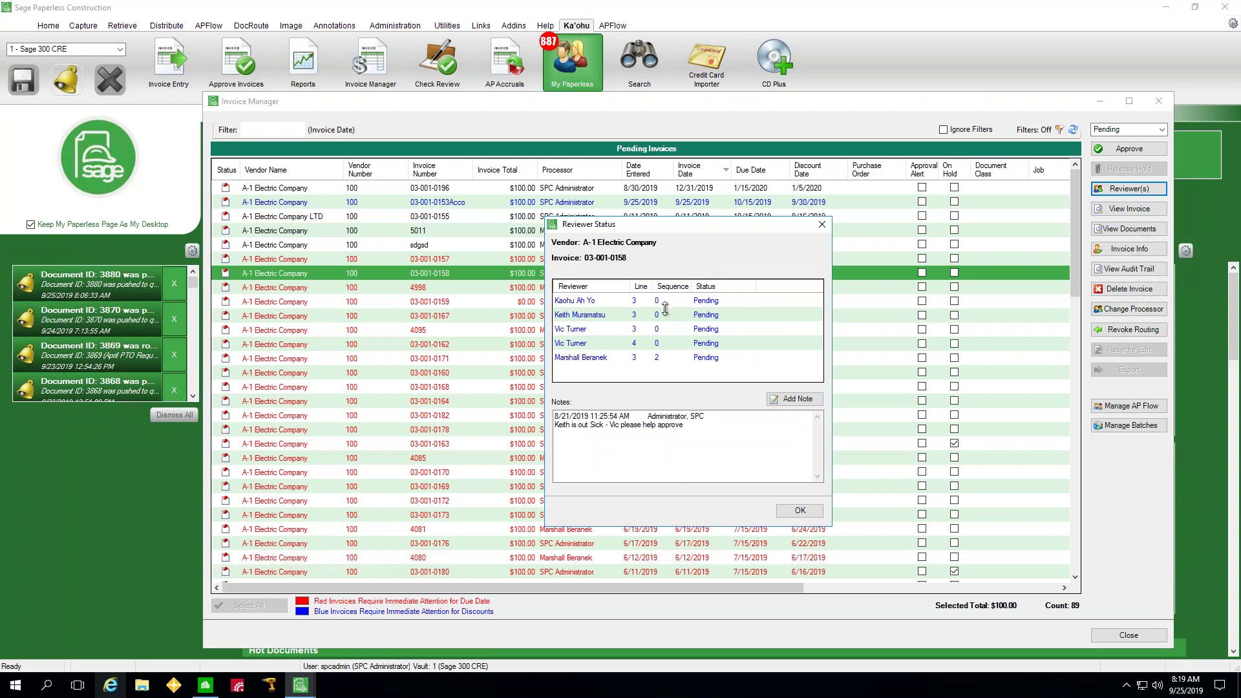
click(822, 224)
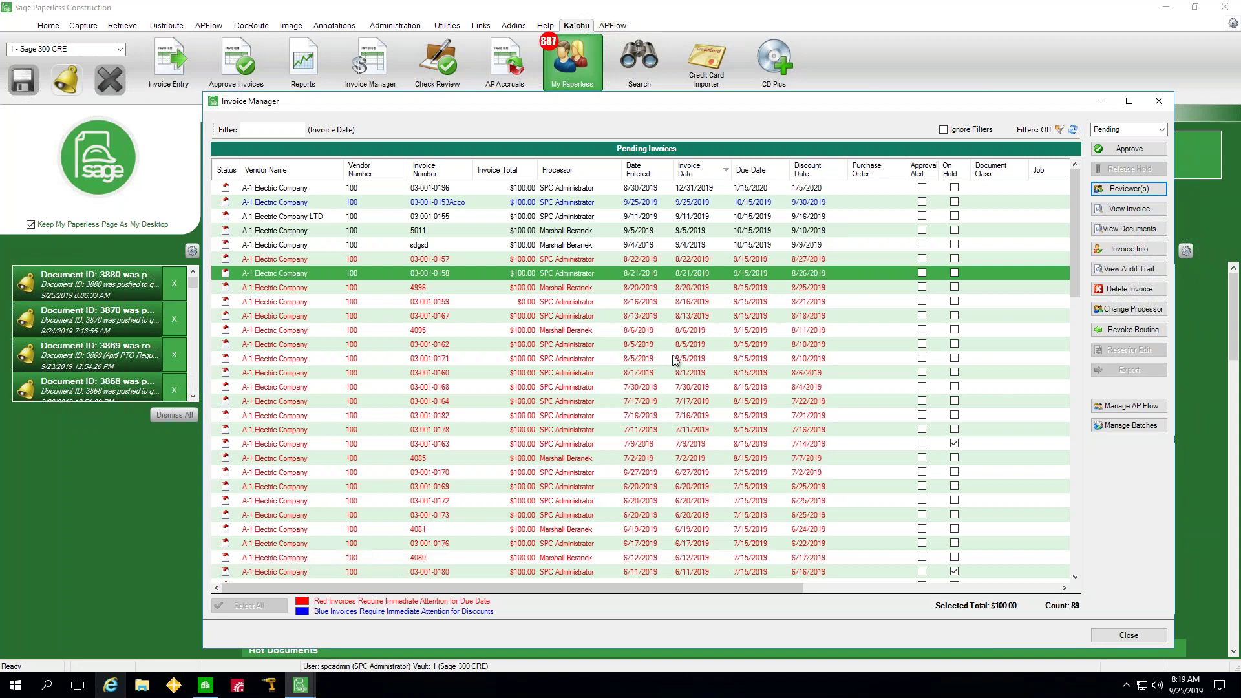
click(1162, 130)
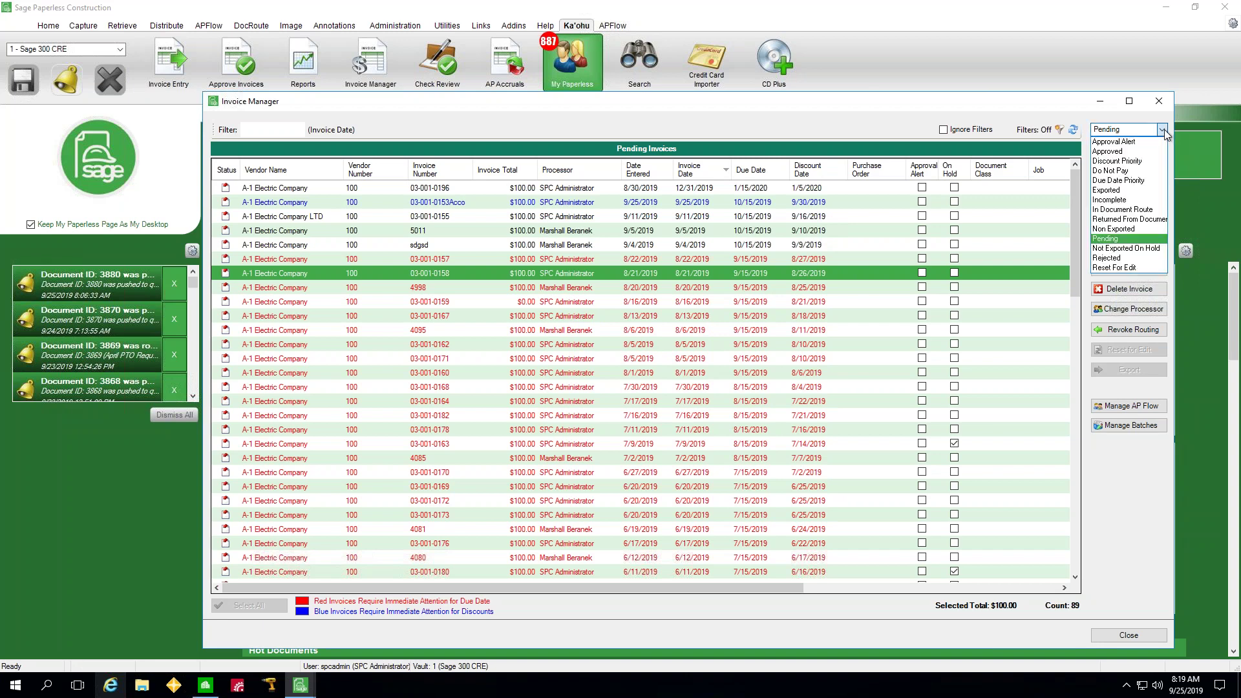
Step: Filter to Approved invoices, select 03-001-0165 and 4063, then close Invoice Manager
click(1123, 152)
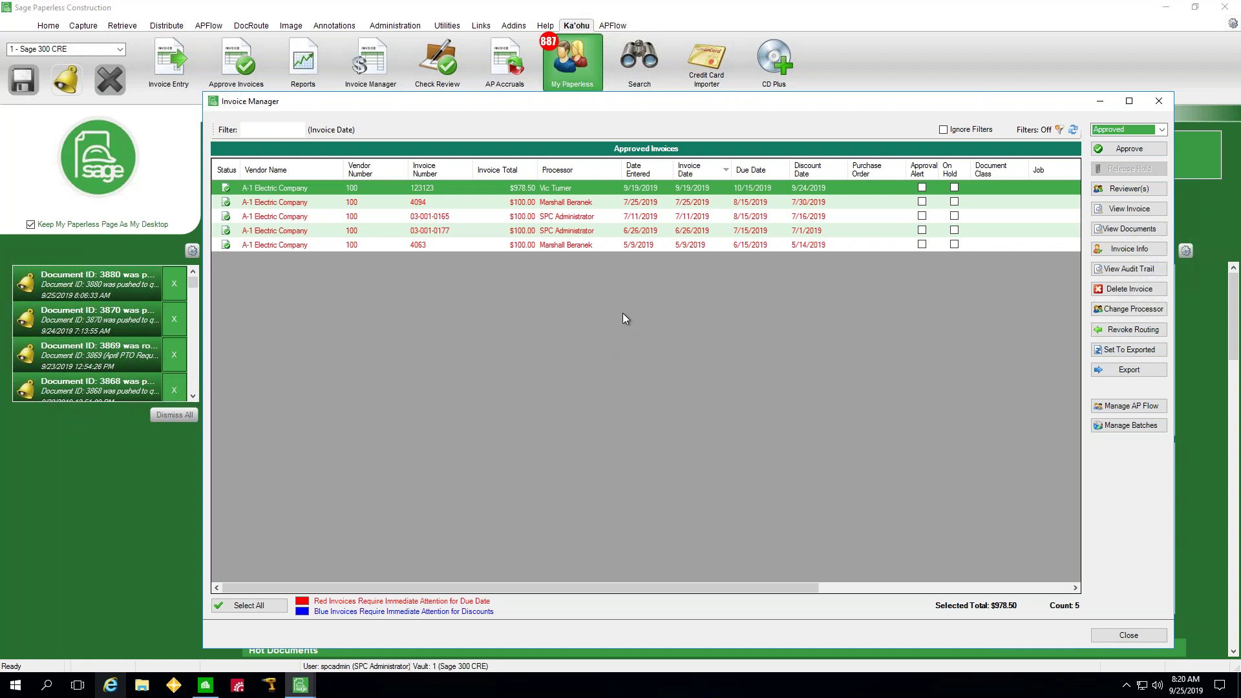
click(575, 216)
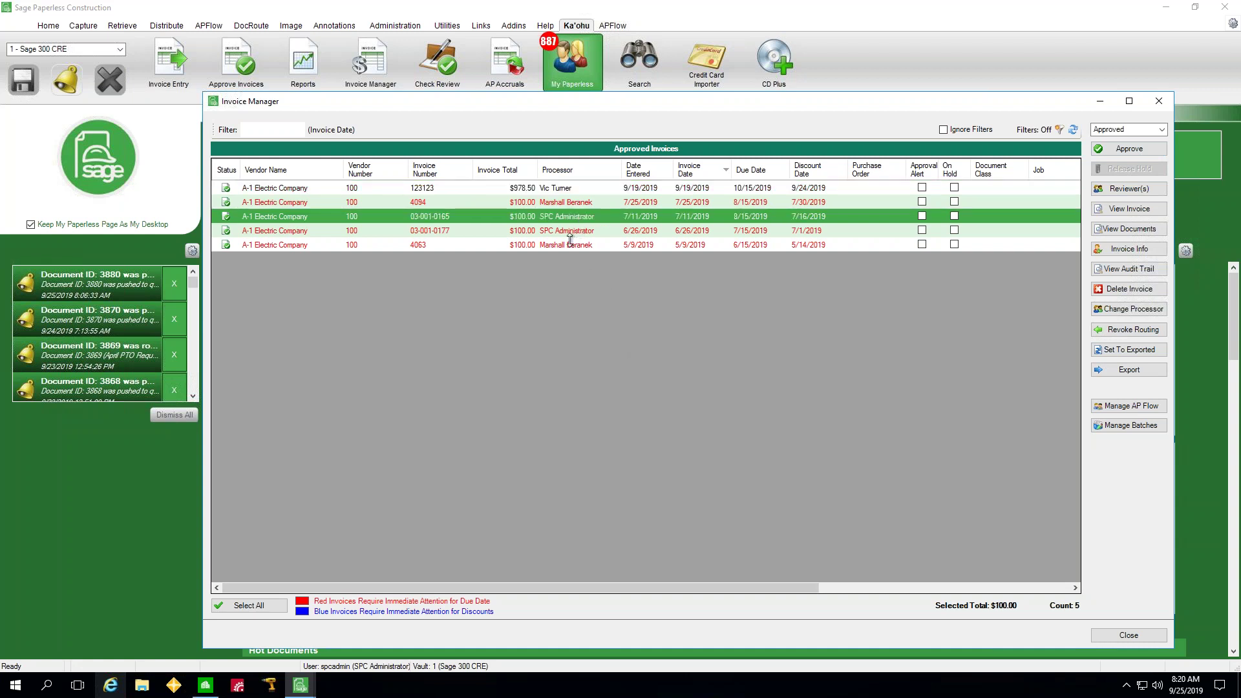
ctrl+click(587, 245)
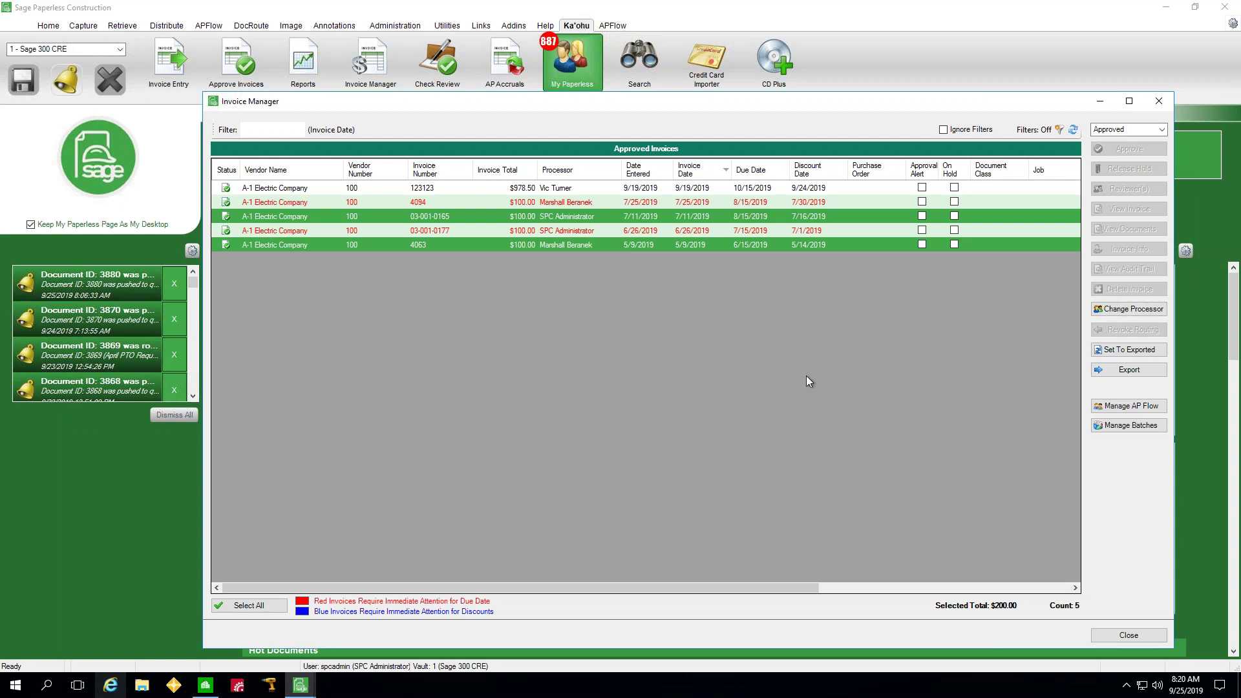
click(1159, 101)
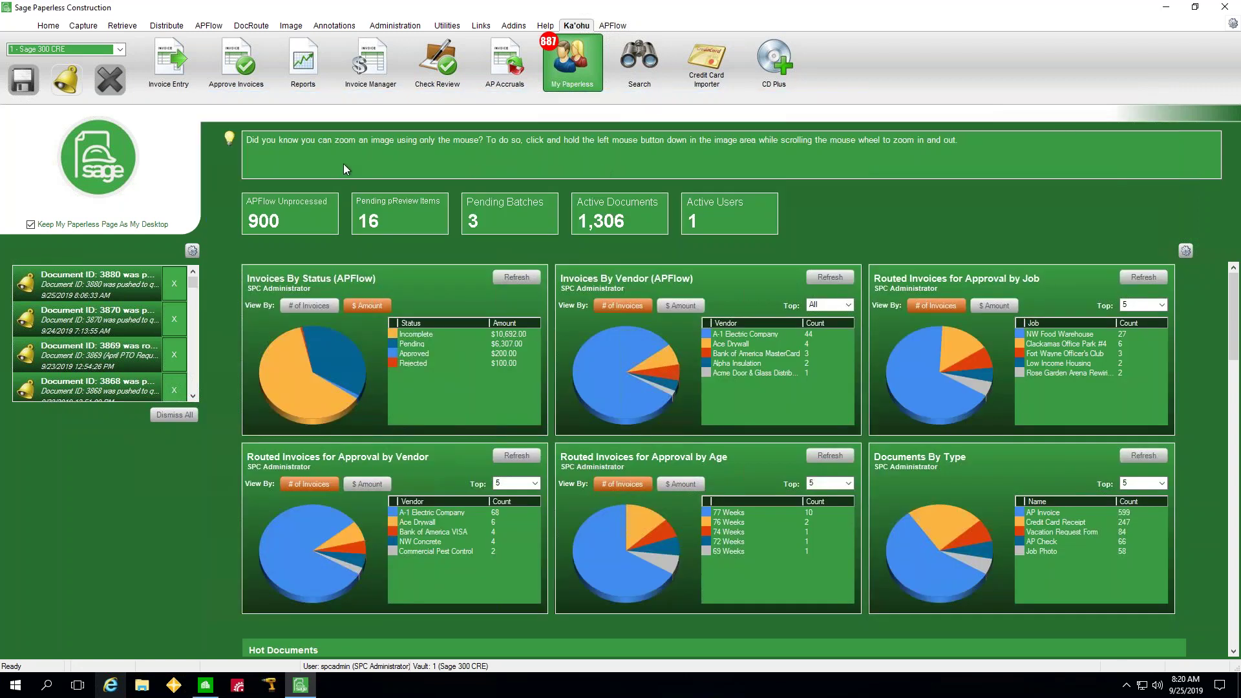
Step: In Reports, pick AP Invoice Statistics then AP Unapproved Invoice Aging by Reviewer
click(313, 63)
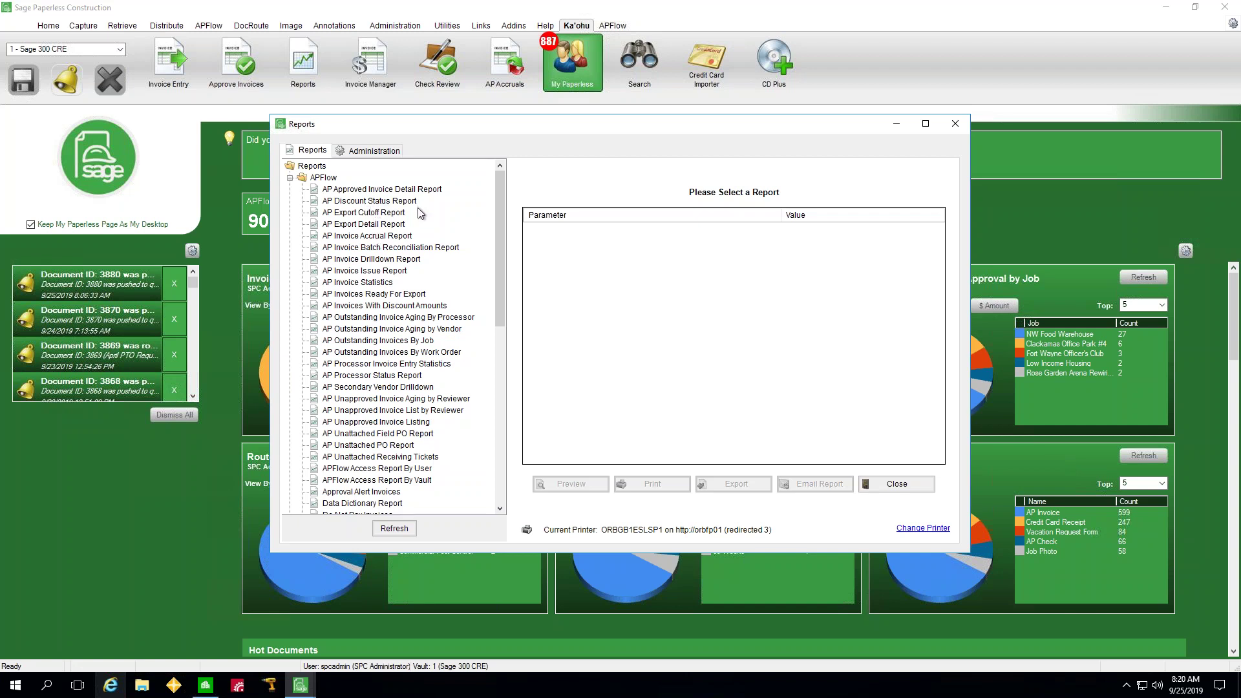
click(370, 282)
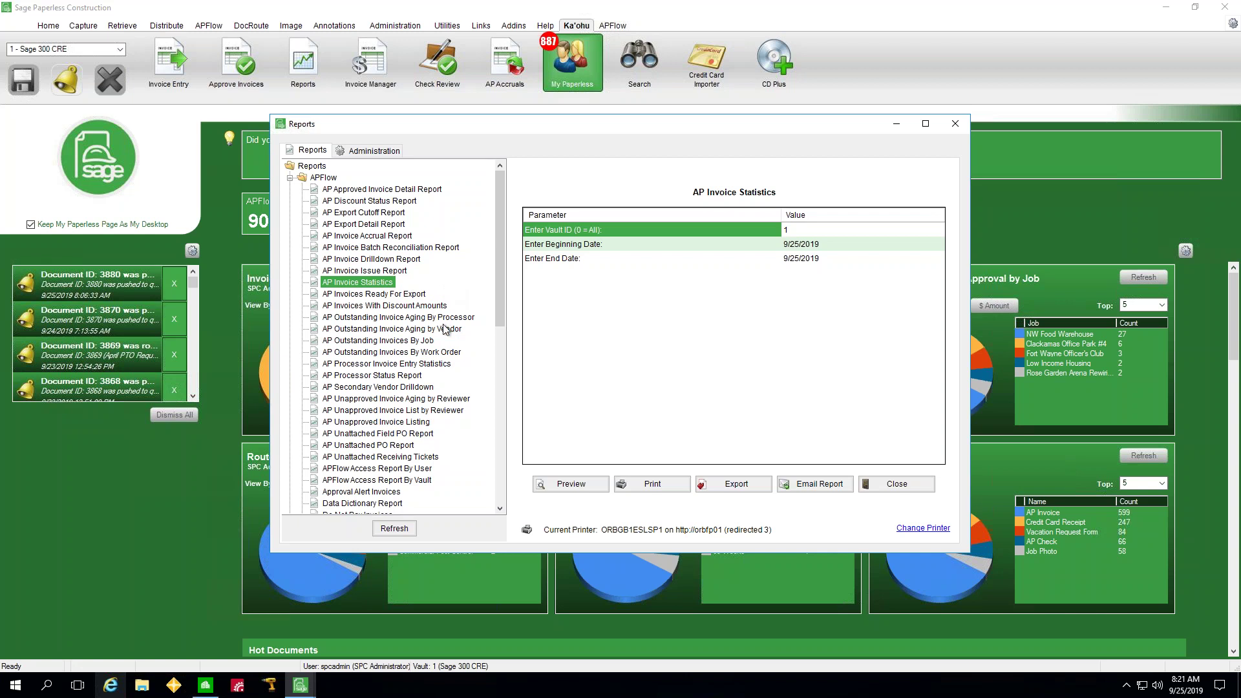
click(447, 399)
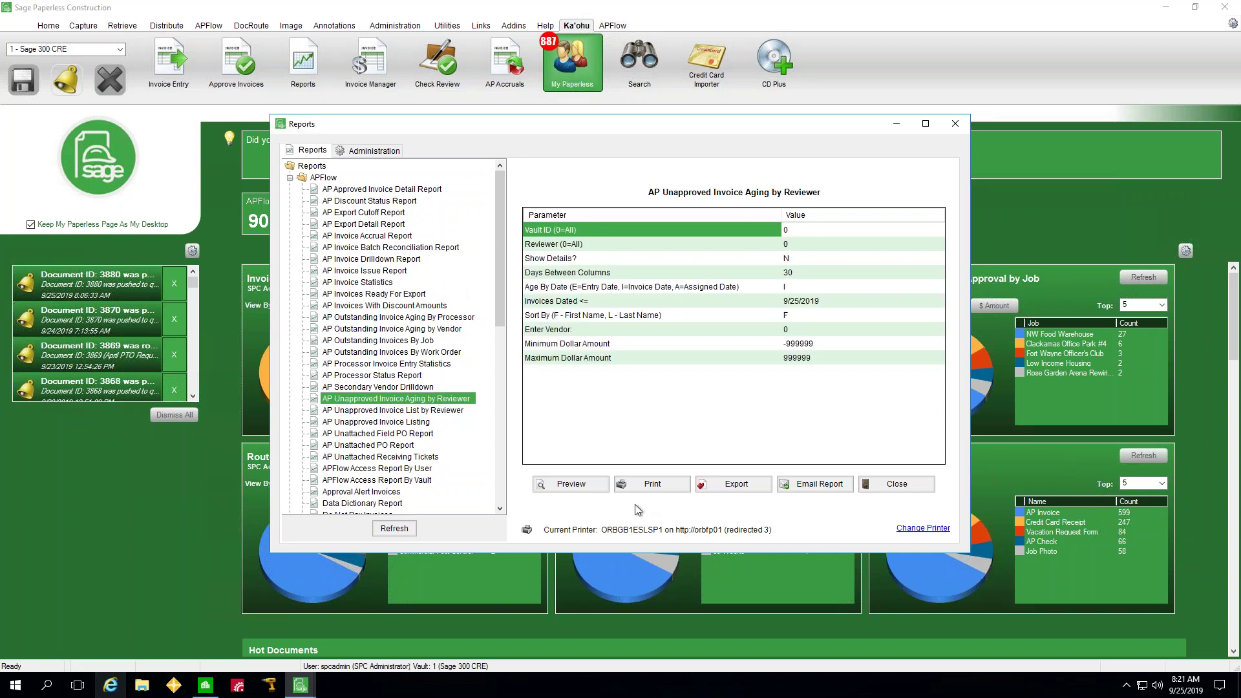
Step: Preview the aging report, drill into one reviewer's totals, then close the viewer and Reports window
click(571, 484)
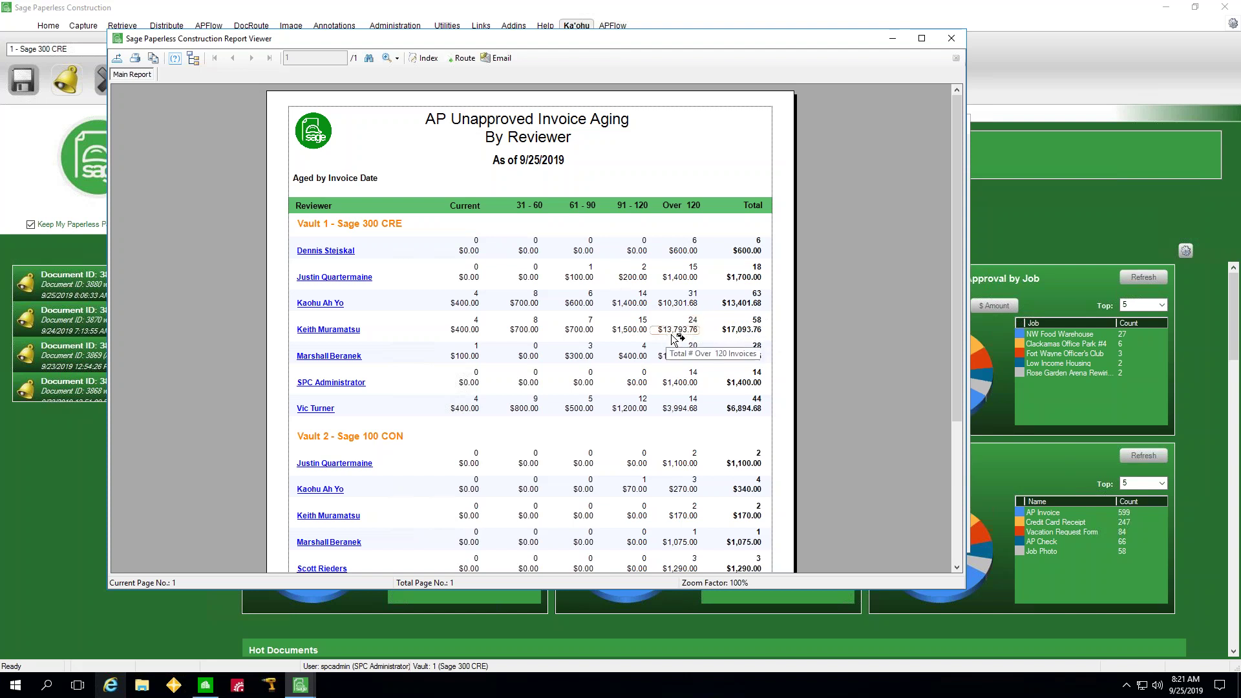
click(702, 332)
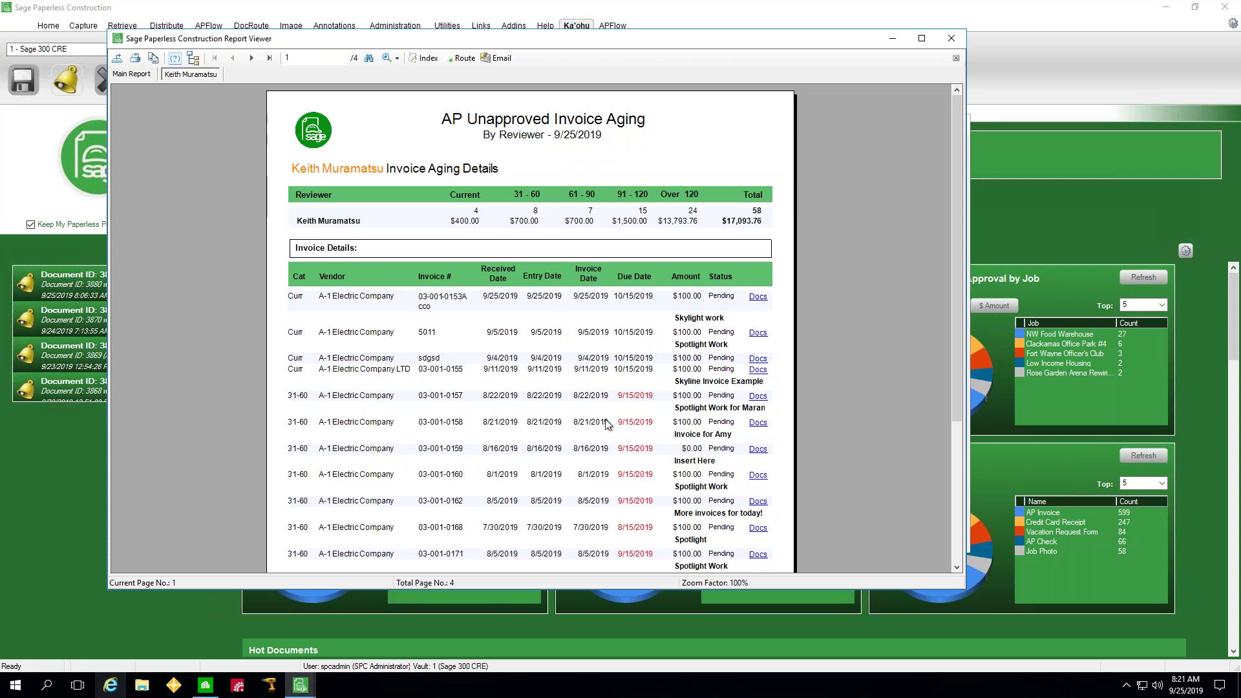
click(952, 38)
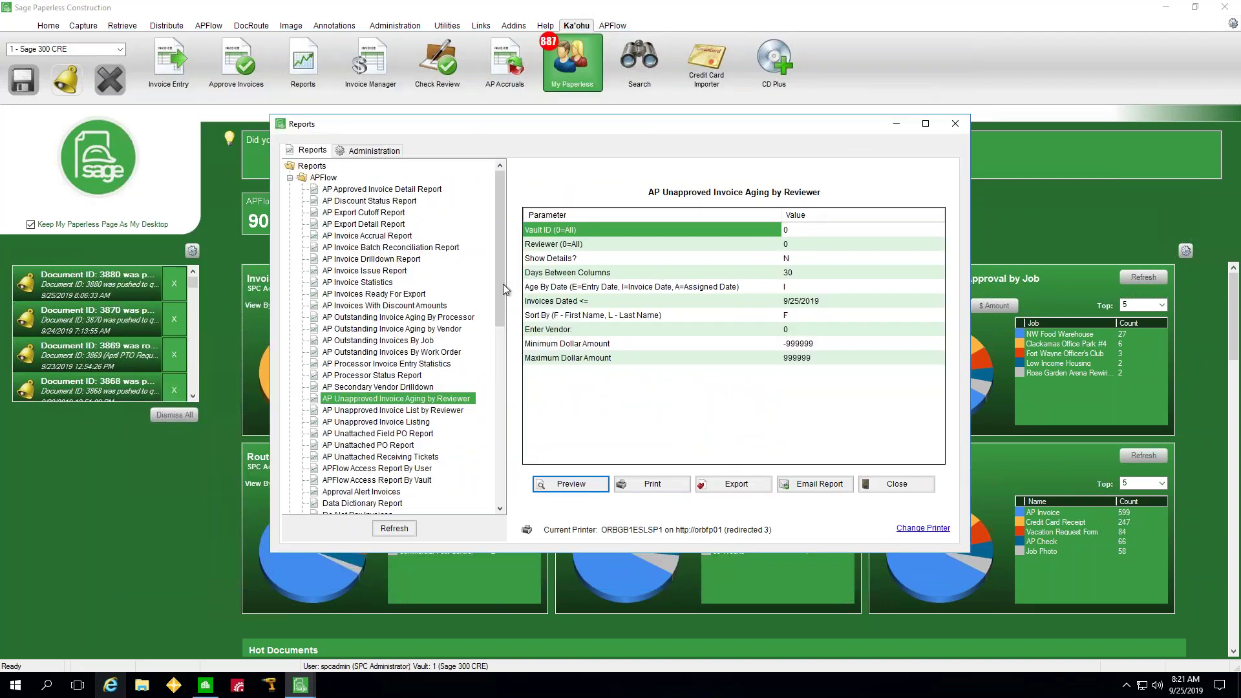
drag(500, 291, 501, 375)
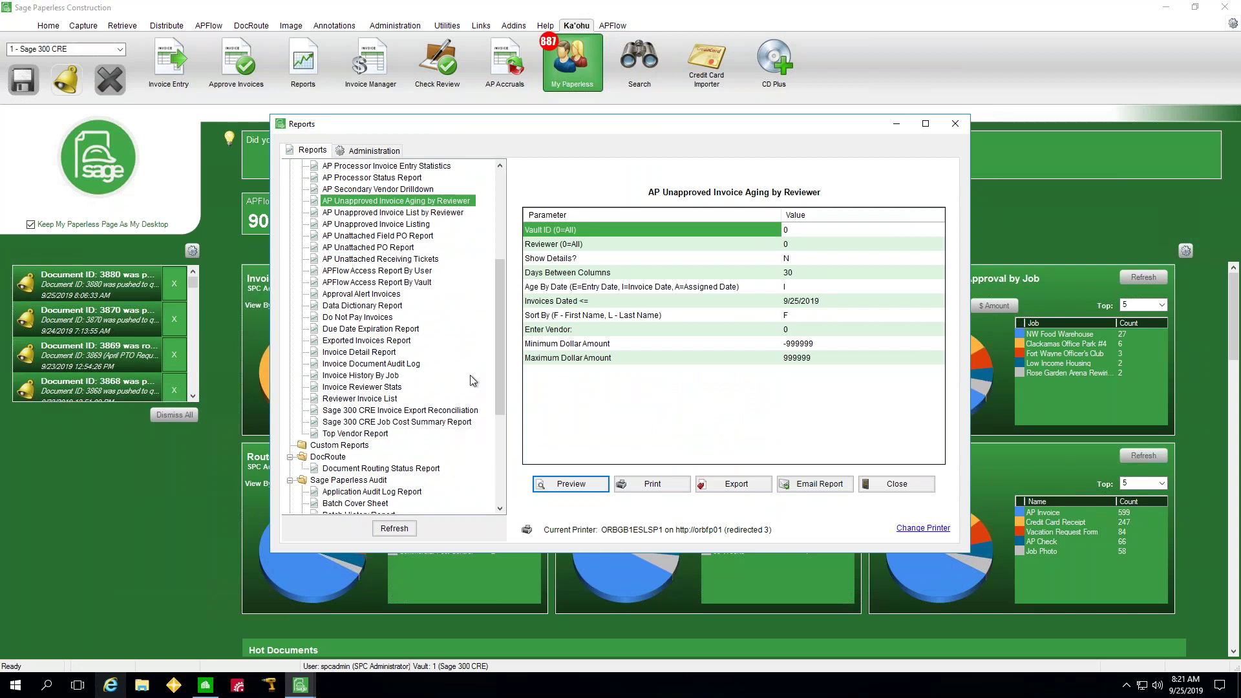
click(954, 124)
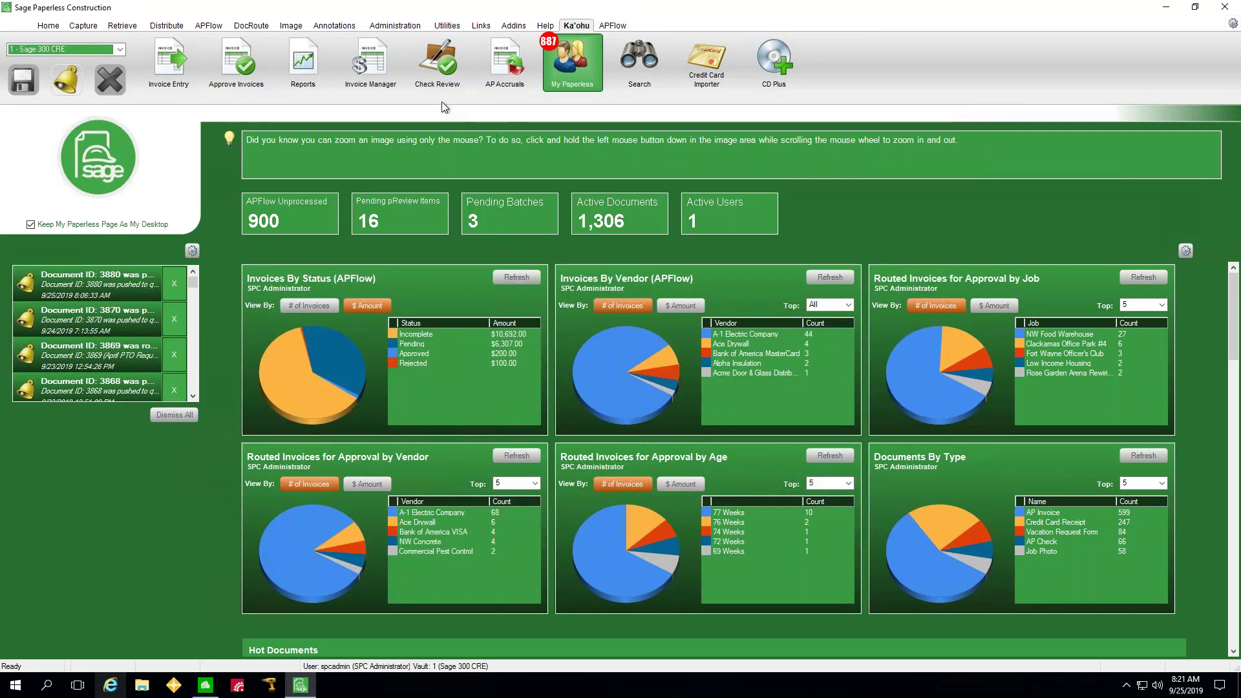
Step: Preview PO 03001-100P1 in AP Check Review and list the View By options
click(436, 69)
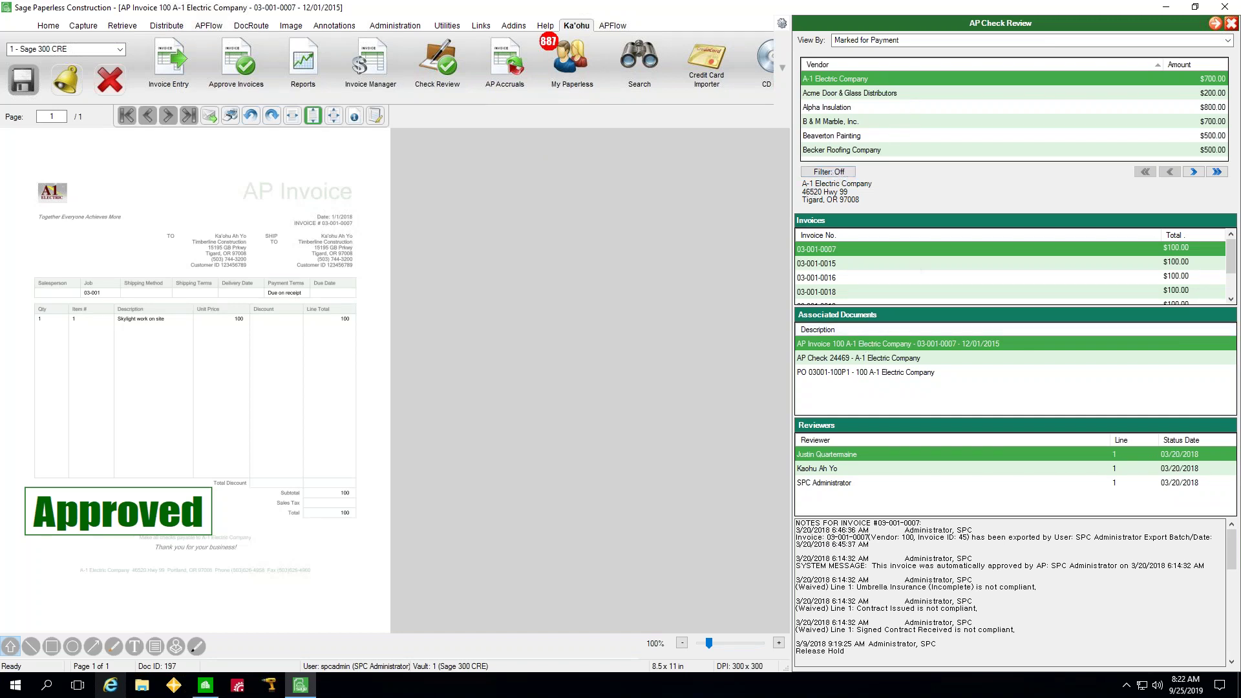
click(873, 373)
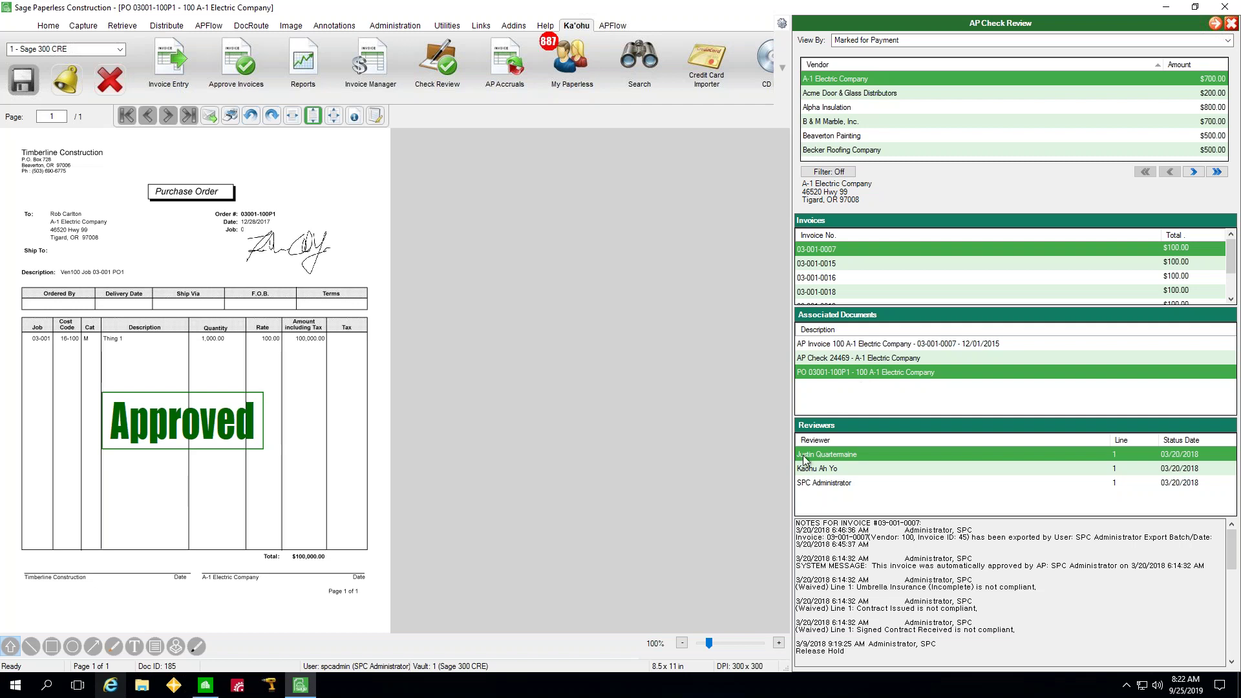
click(865, 38)
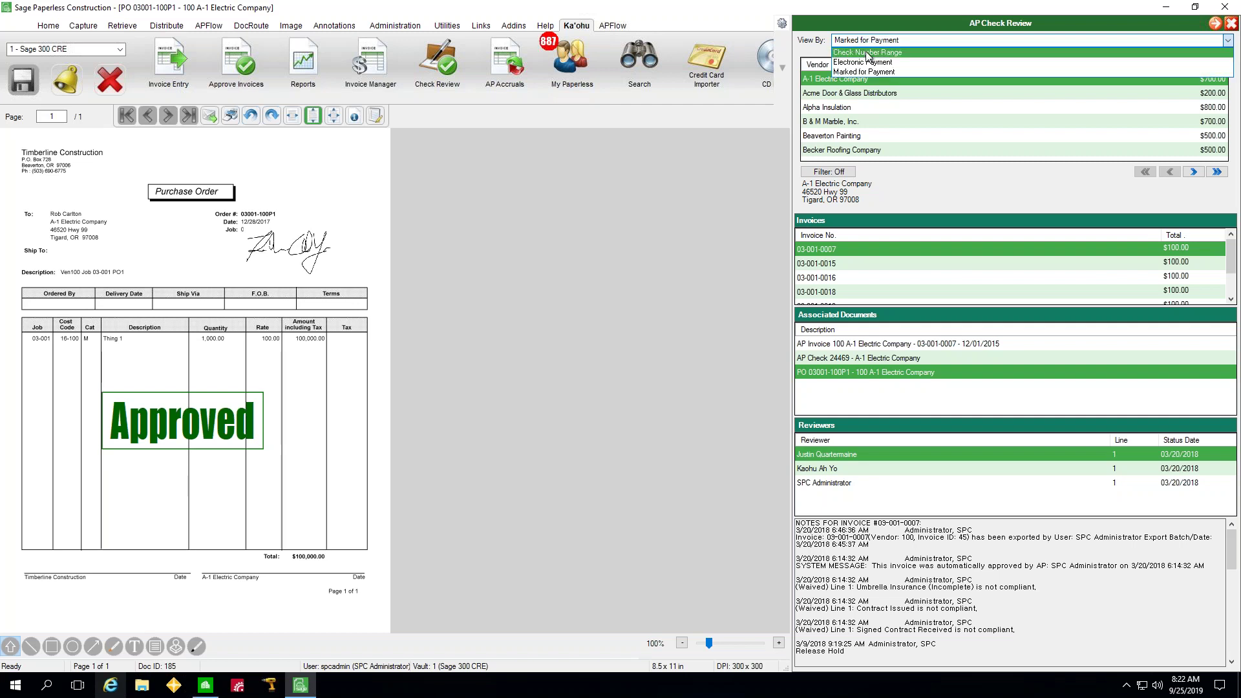
Step: Retrieve checks 24455 to 24460 from the First Pacific Bank account by check number range
click(866, 53)
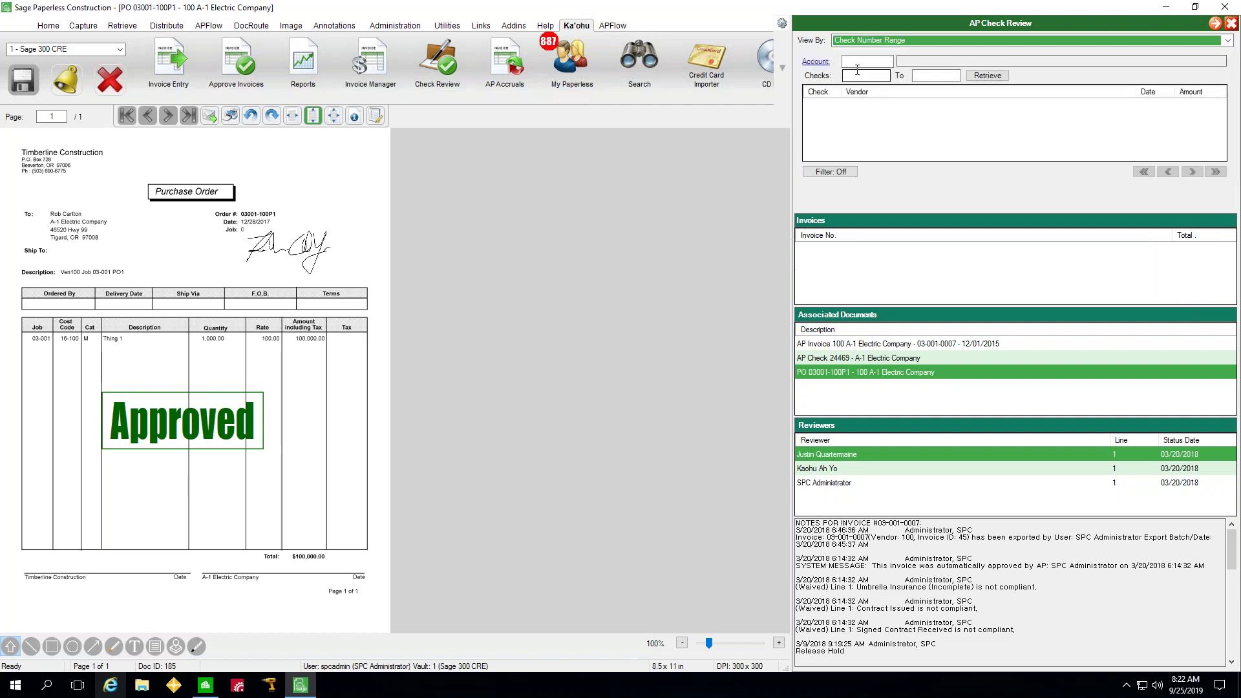
click(816, 62)
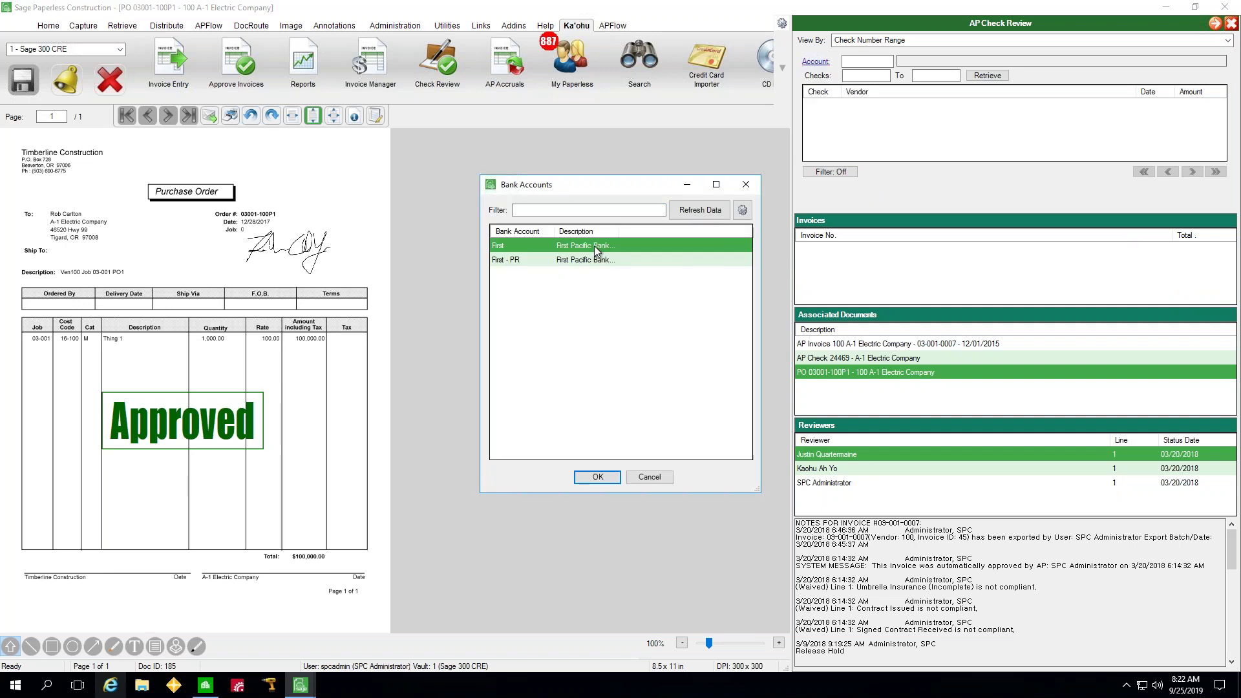
double_click(597, 248)
click(861, 75)
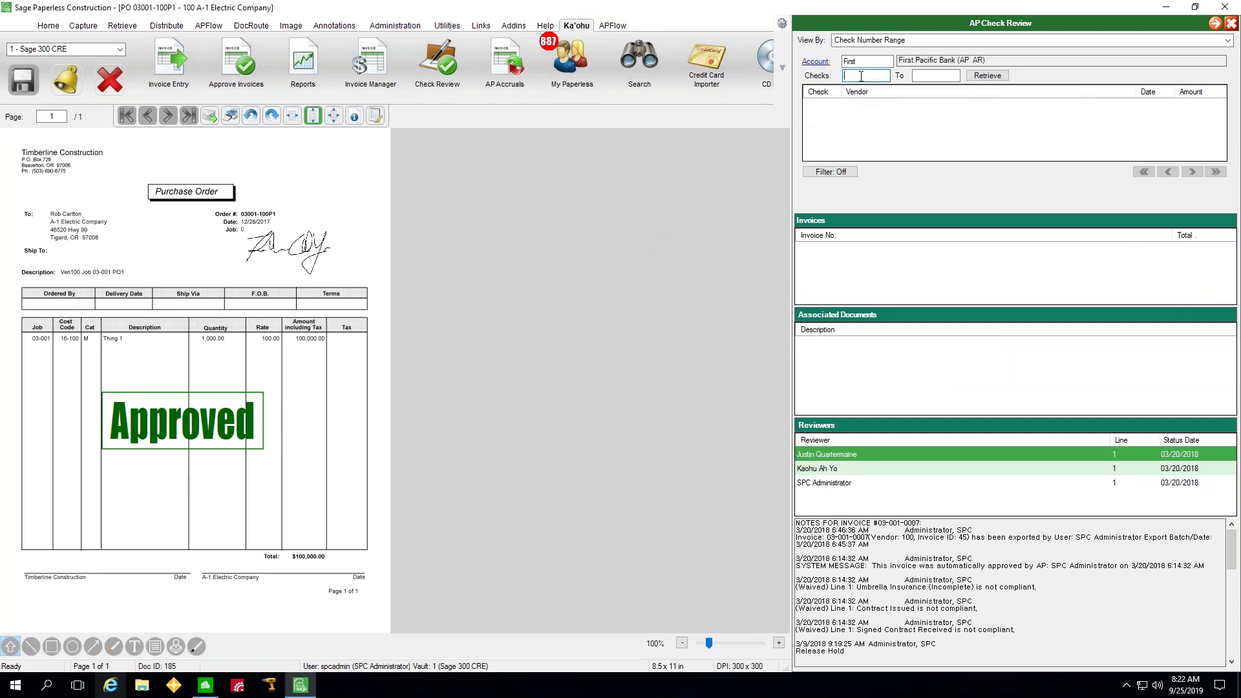
text(24455)
key(Tab)
text(24460)
key(Return)
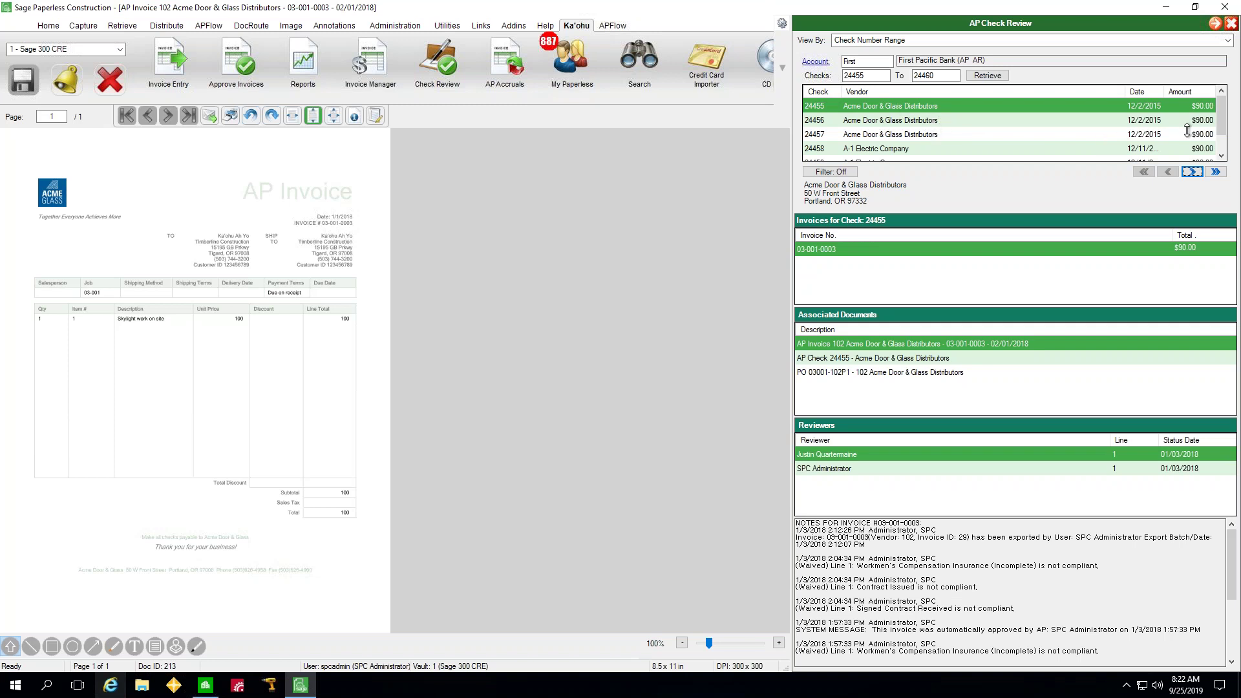
Step: View the purchase order and AP Check 24455 to Acme Door & Glass linked to check 24455
click(840, 374)
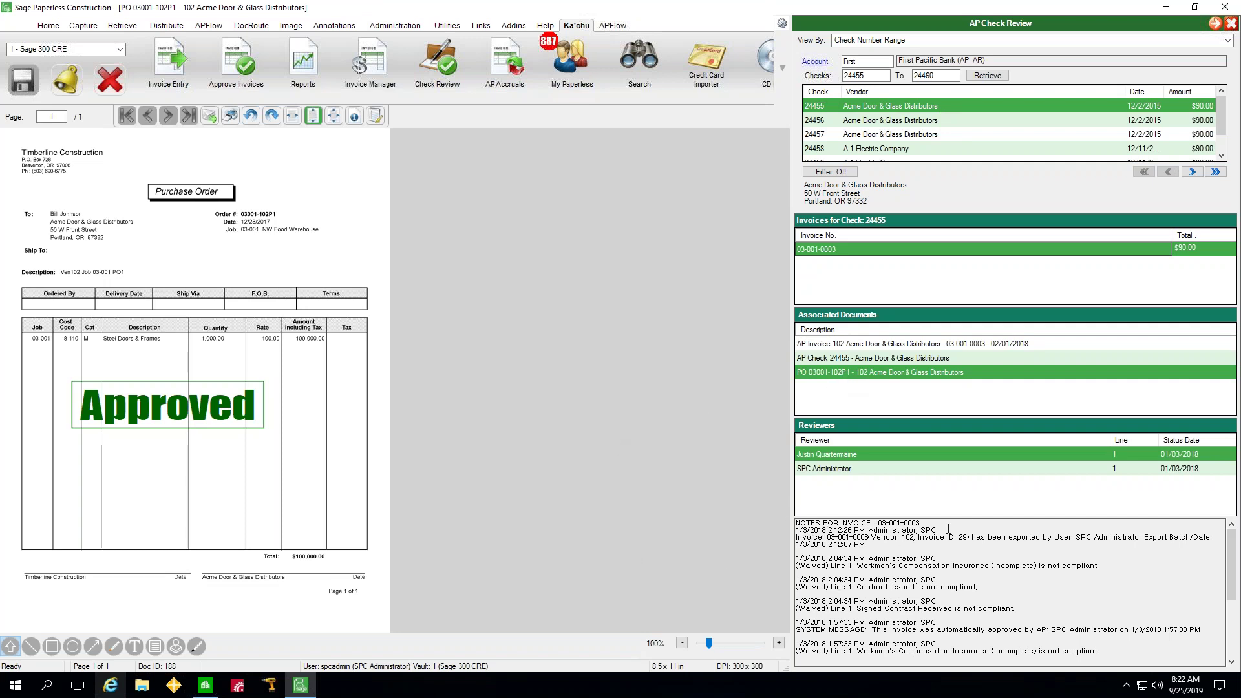
click(918, 362)
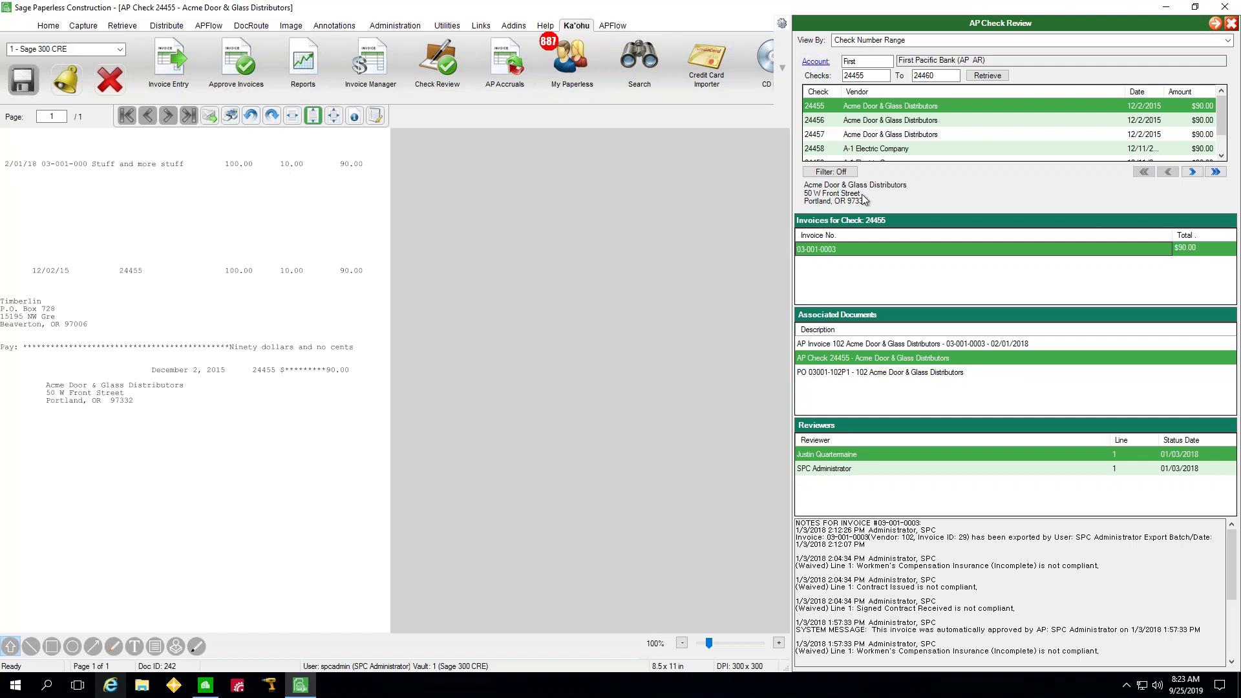
Step: Return to My Paperless and list all Accounts Payable documents in the Search Utility
click(1233, 23)
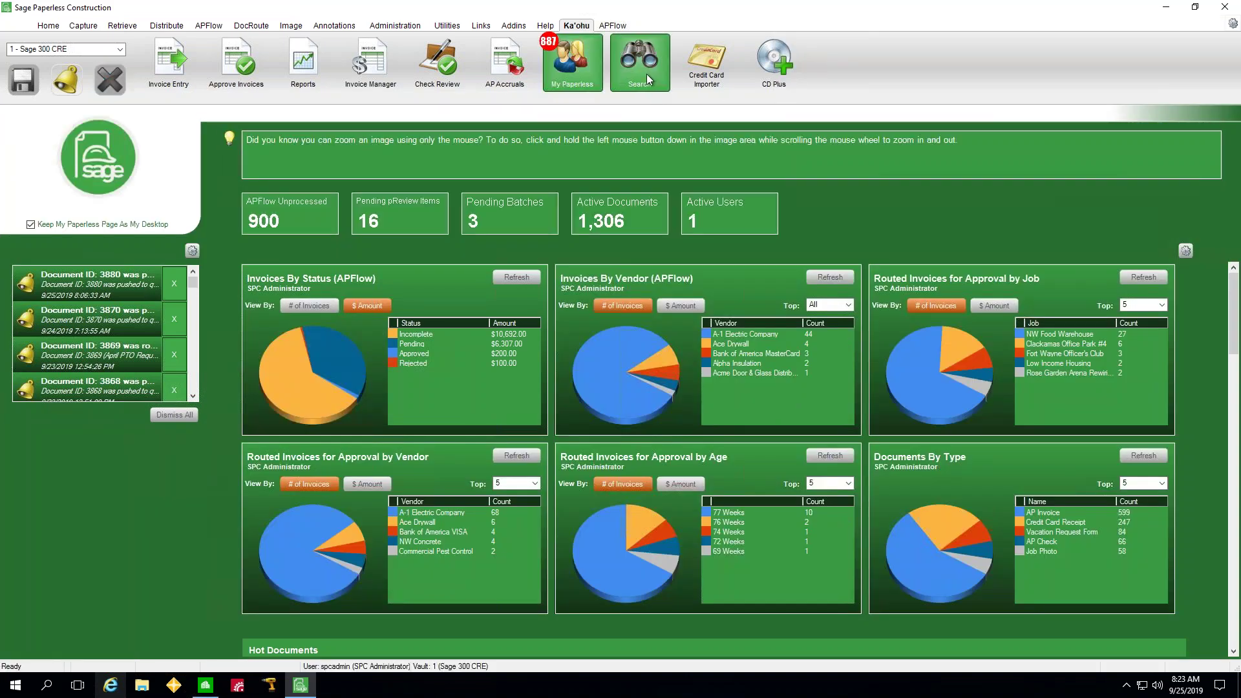
click(647, 74)
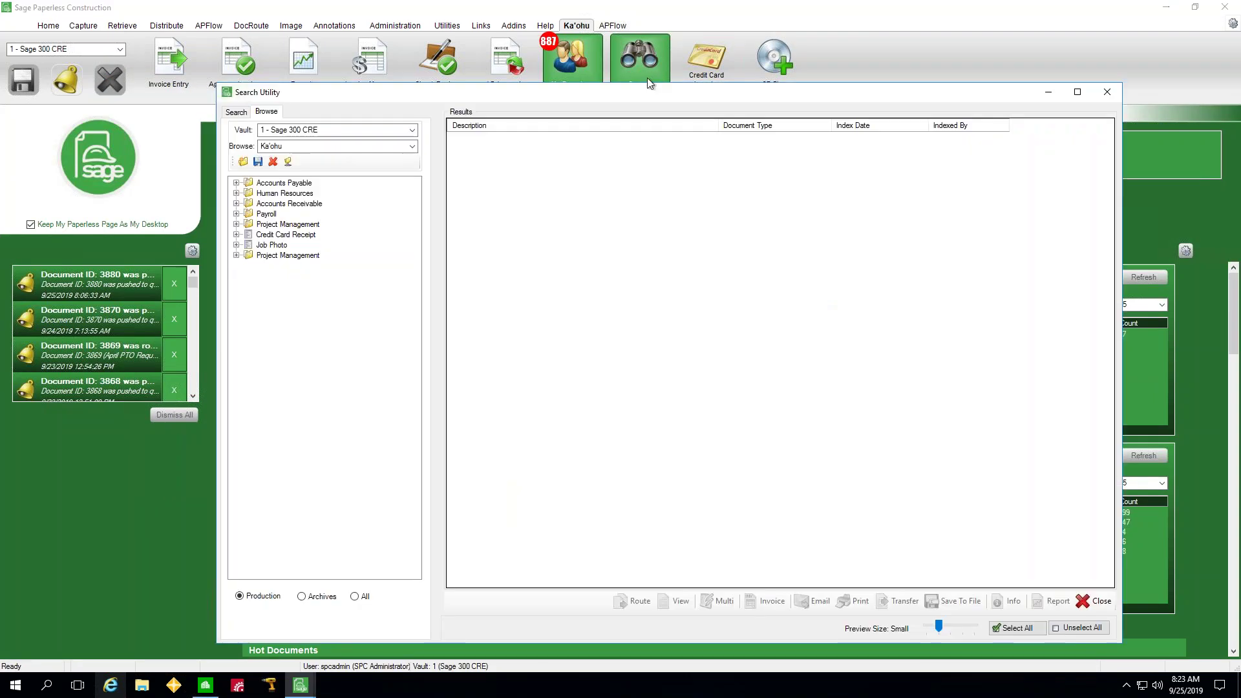
click(298, 182)
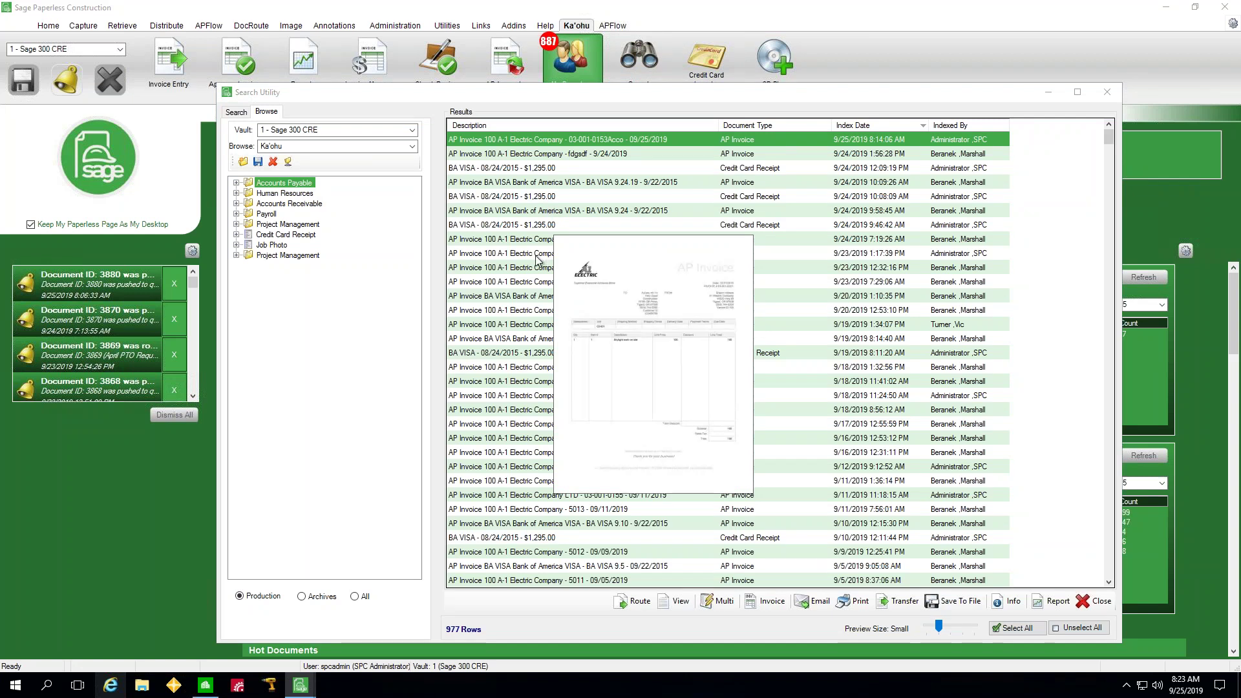
Step: Narrow Accounts Payable results to Job Number 03-001, then close the search
click(236, 184)
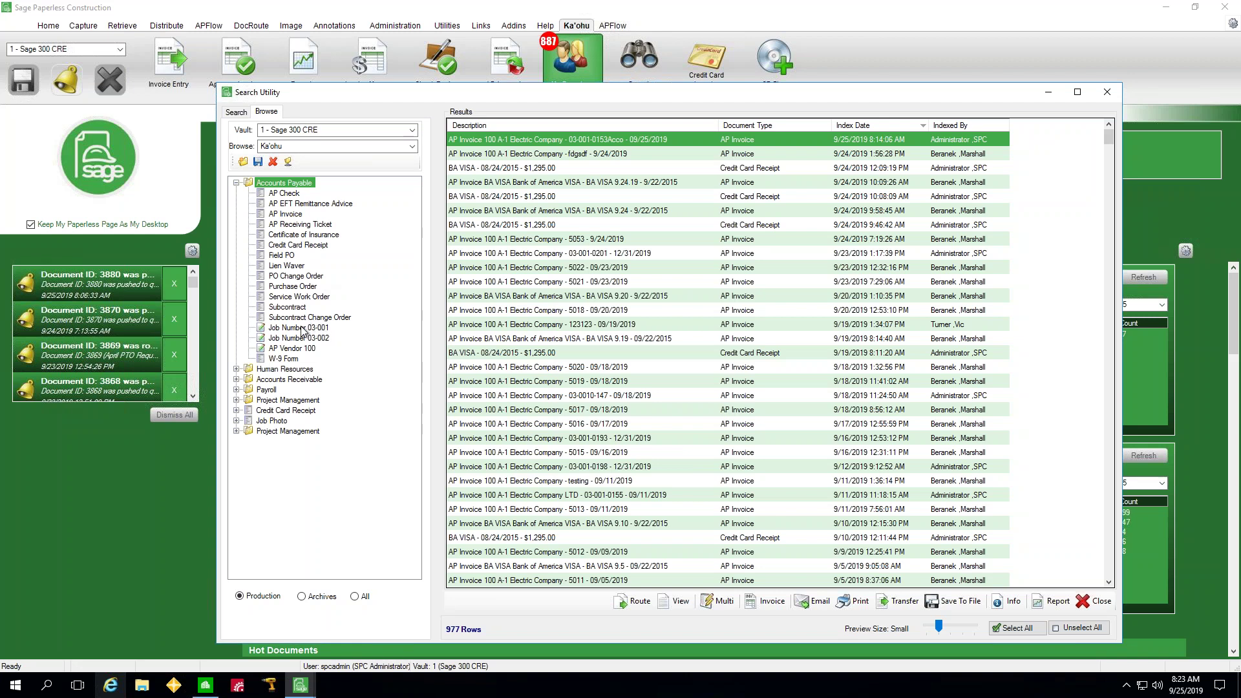
click(301, 328)
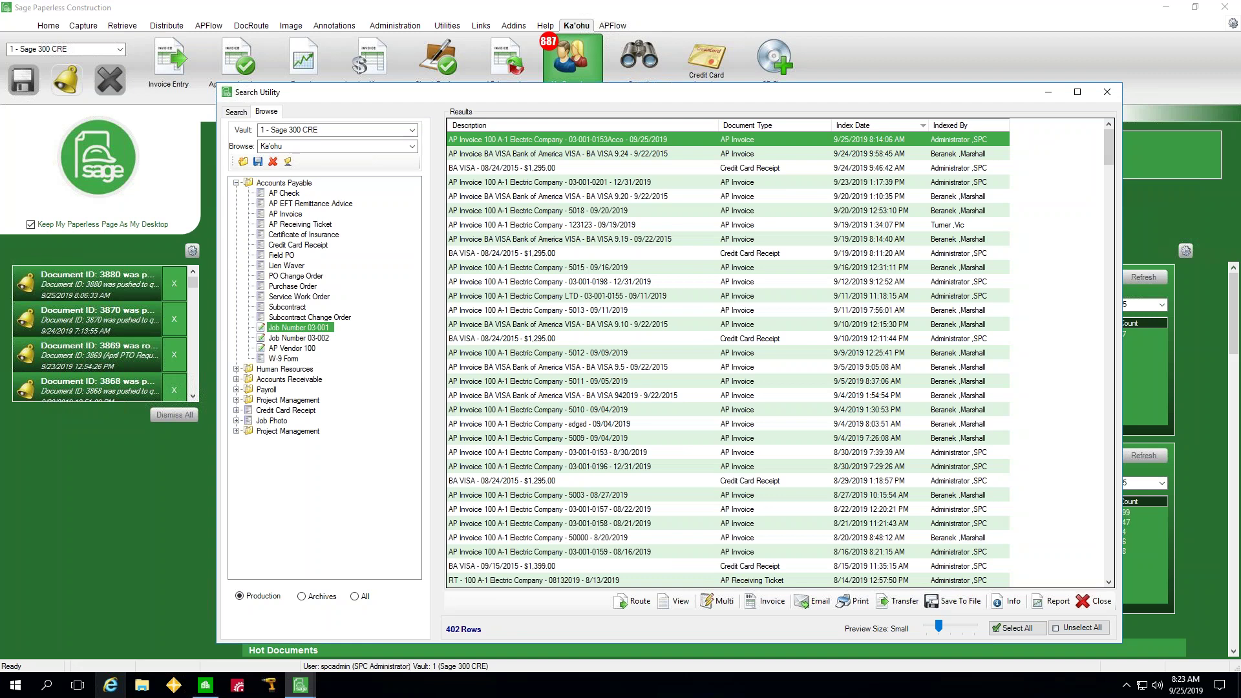
click(1108, 93)
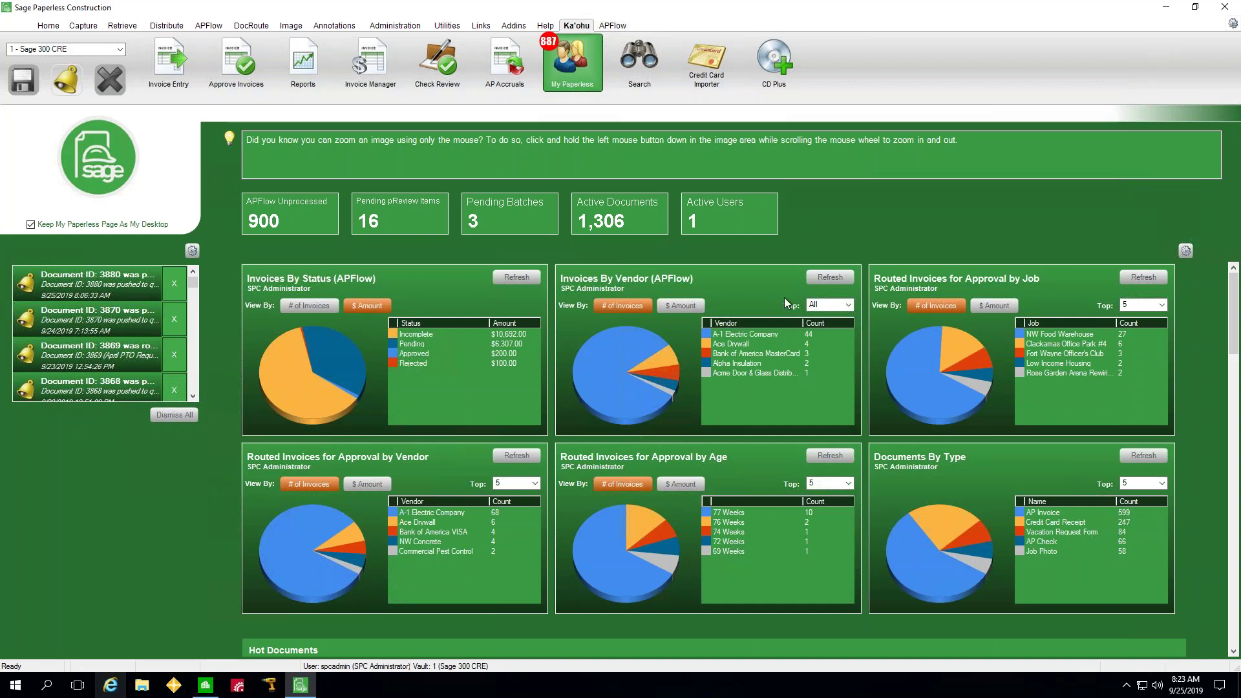
Step: In Sage 300, run the Accounts Payable Invoice Register inquiry with the master and register files confirmed
click(205, 689)
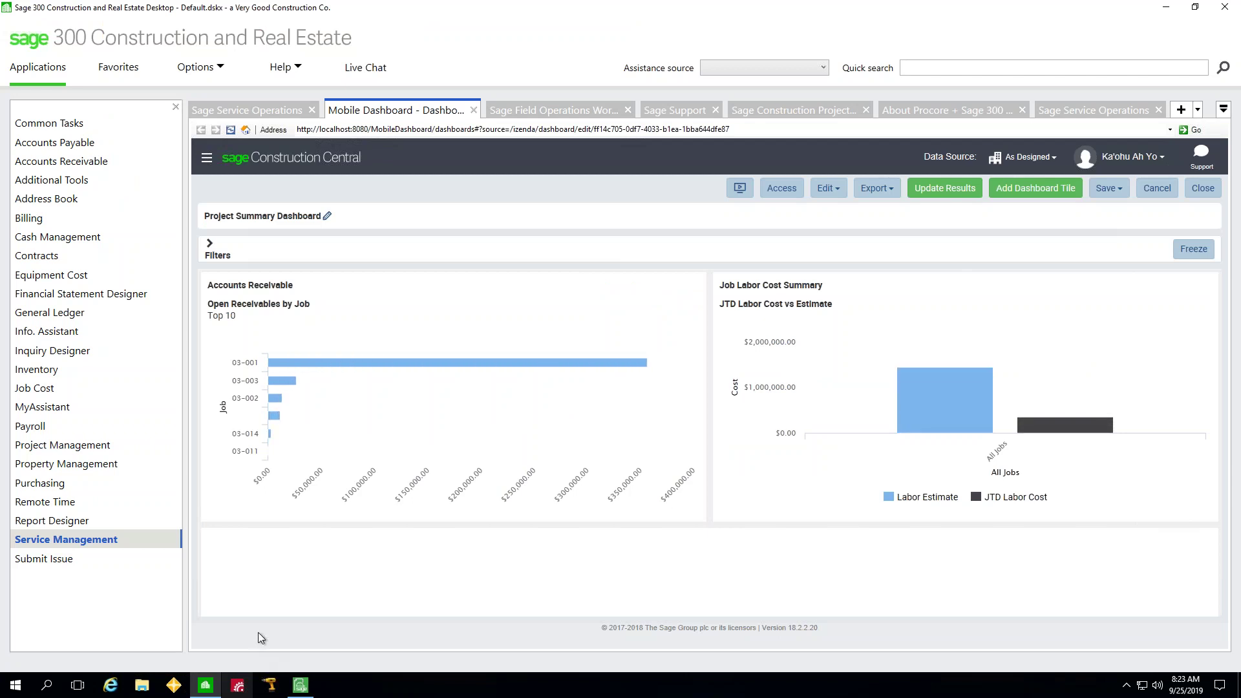
click(93, 145)
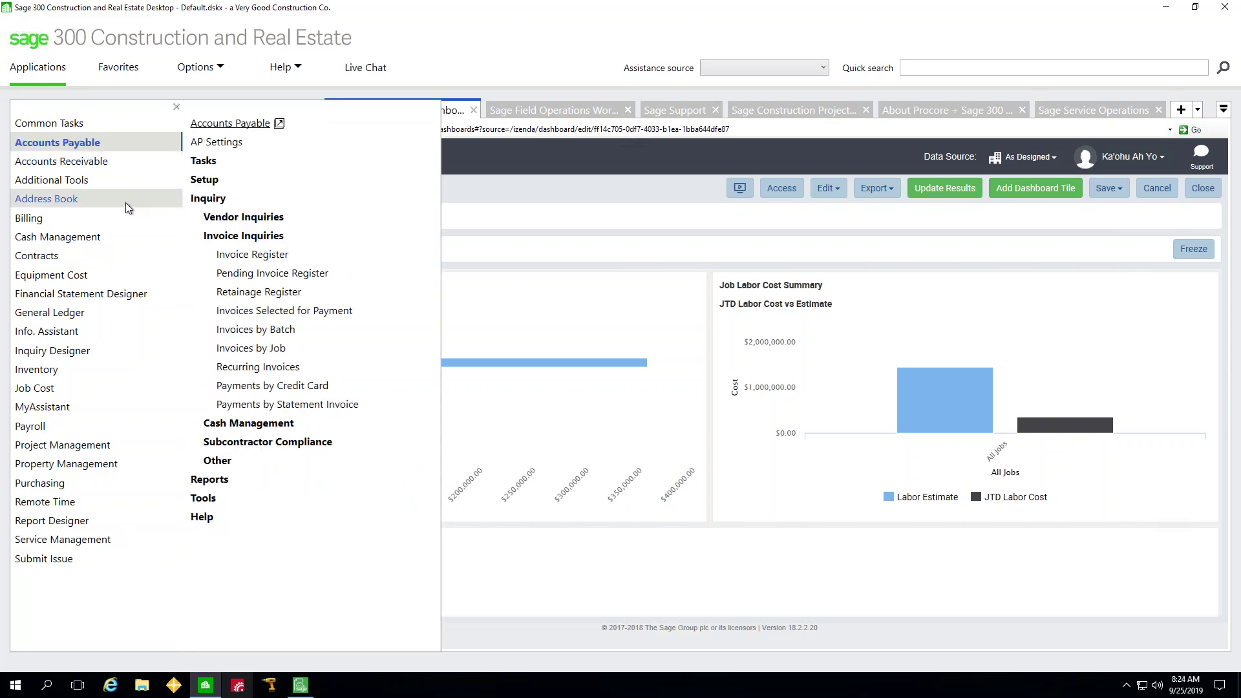
click(264, 255)
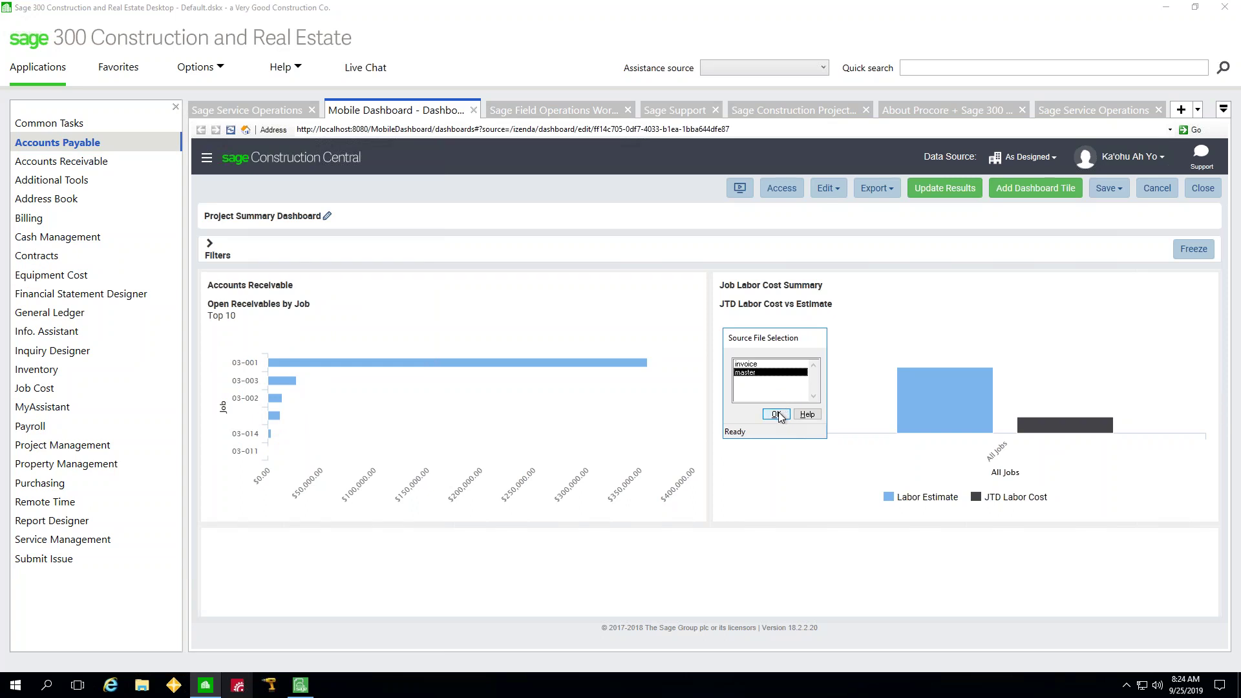
click(780, 413)
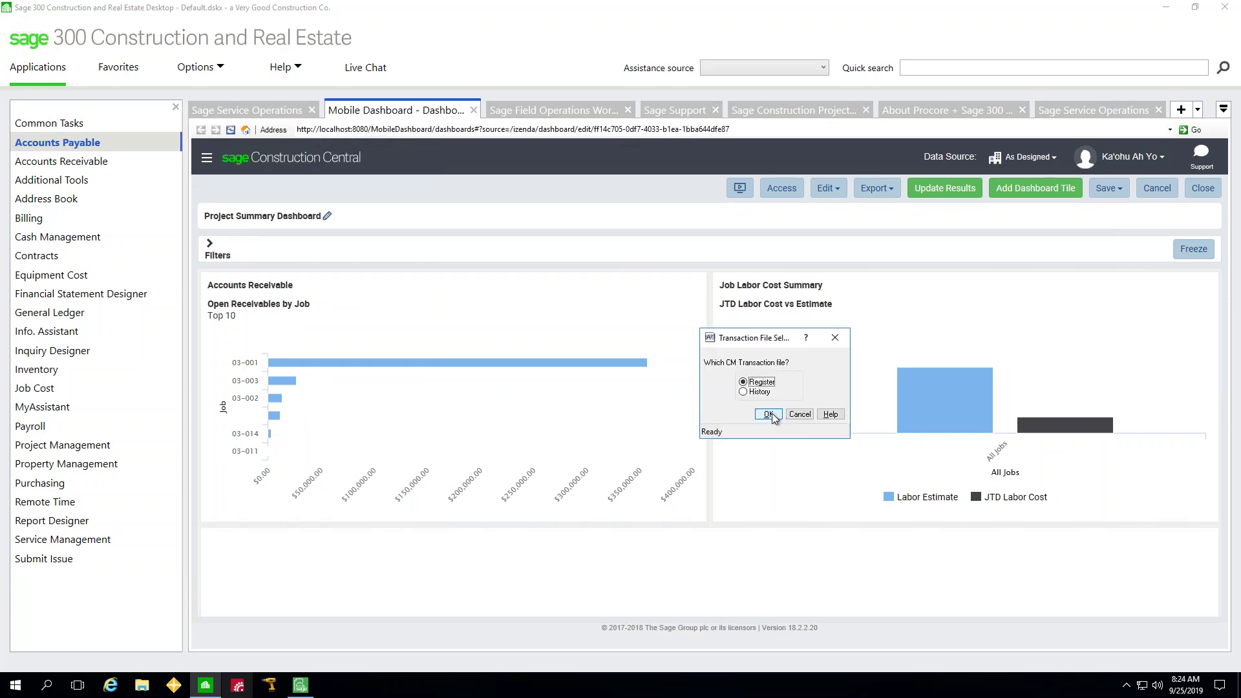
click(770, 416)
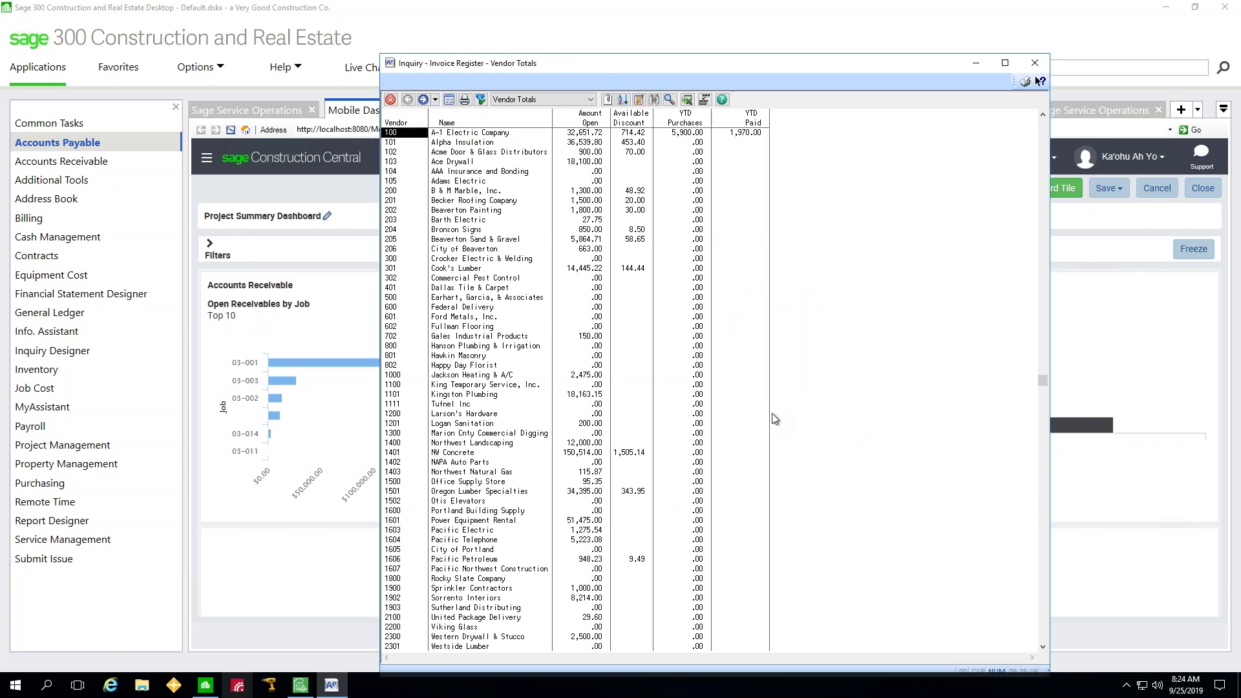
Step: Drill into vendor 100 A-1 Electric and show the file links for invoice 03-001-0004
double_click(420, 137)
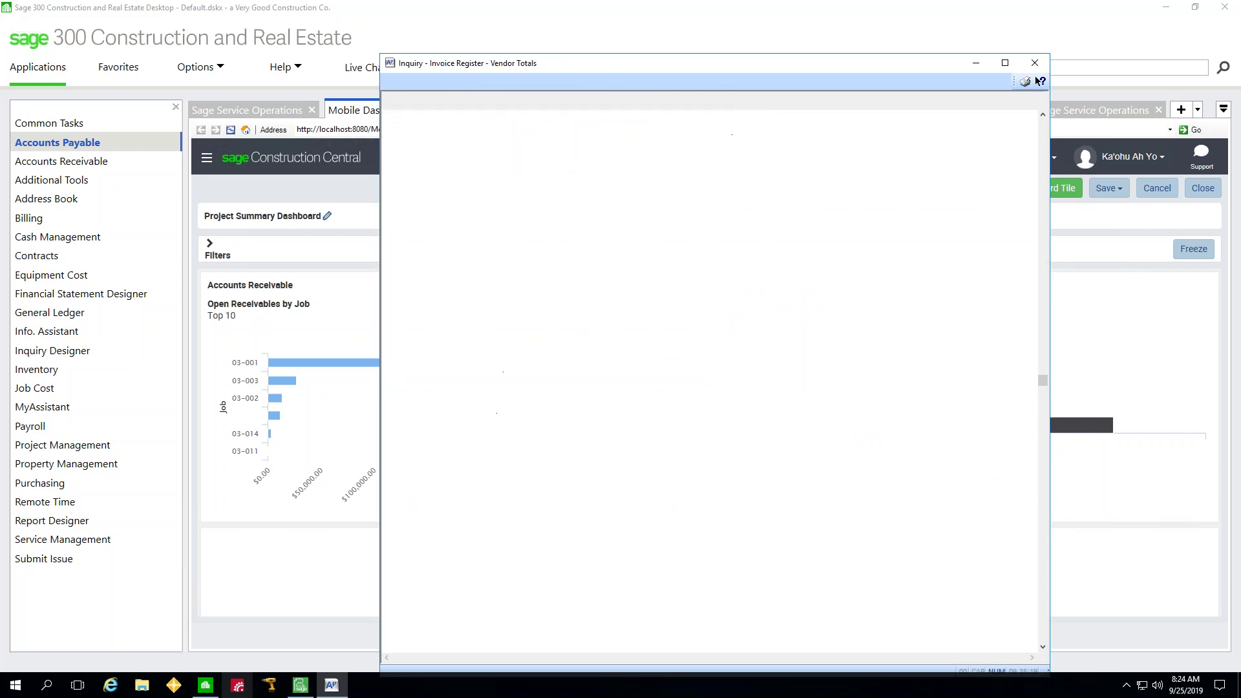
scroll(451, 393, down, 1)
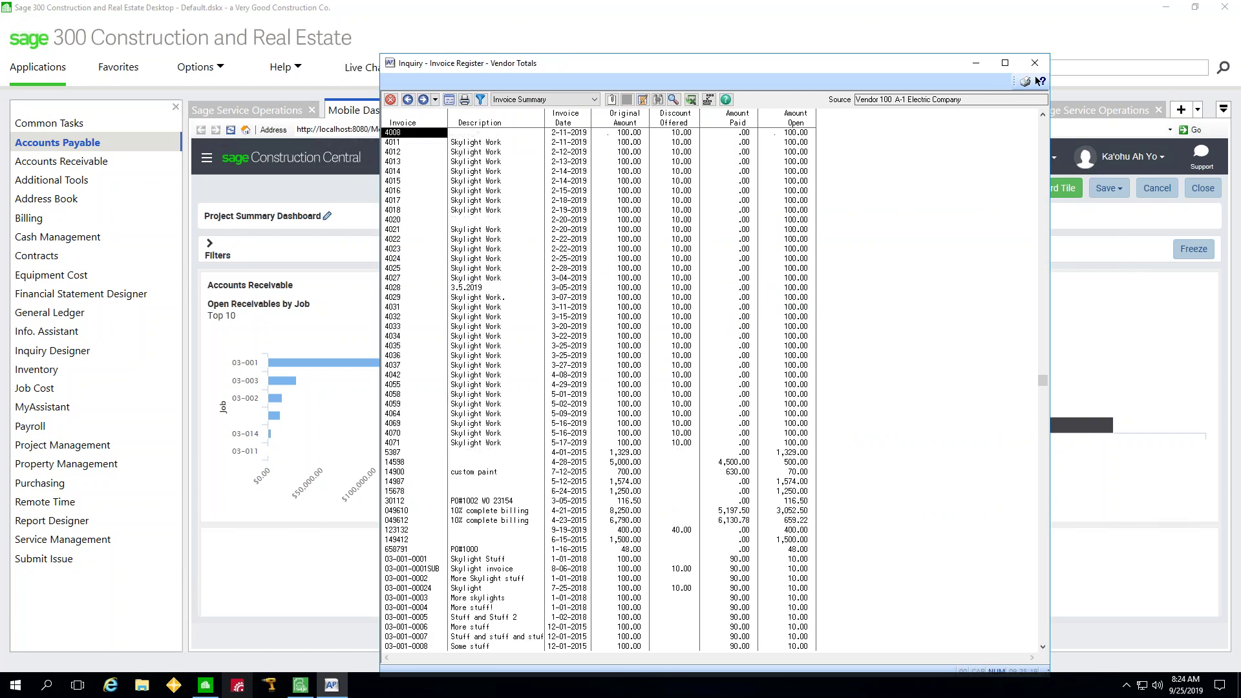
click(431, 607)
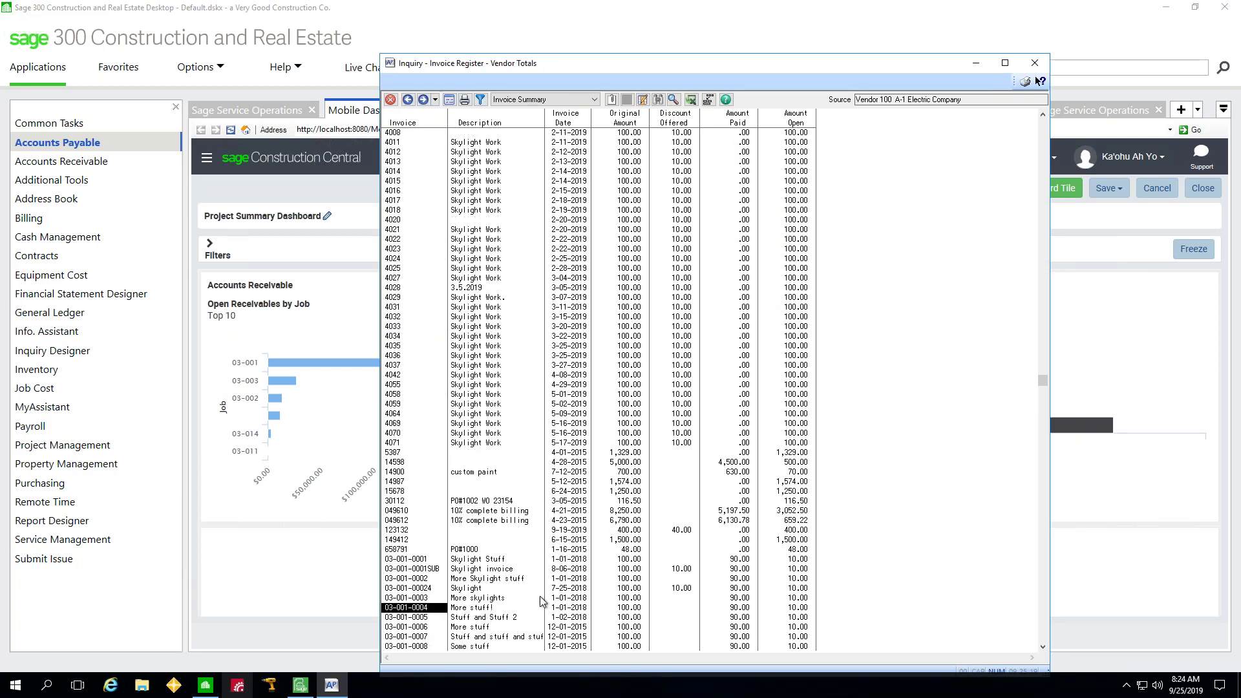
click(610, 101)
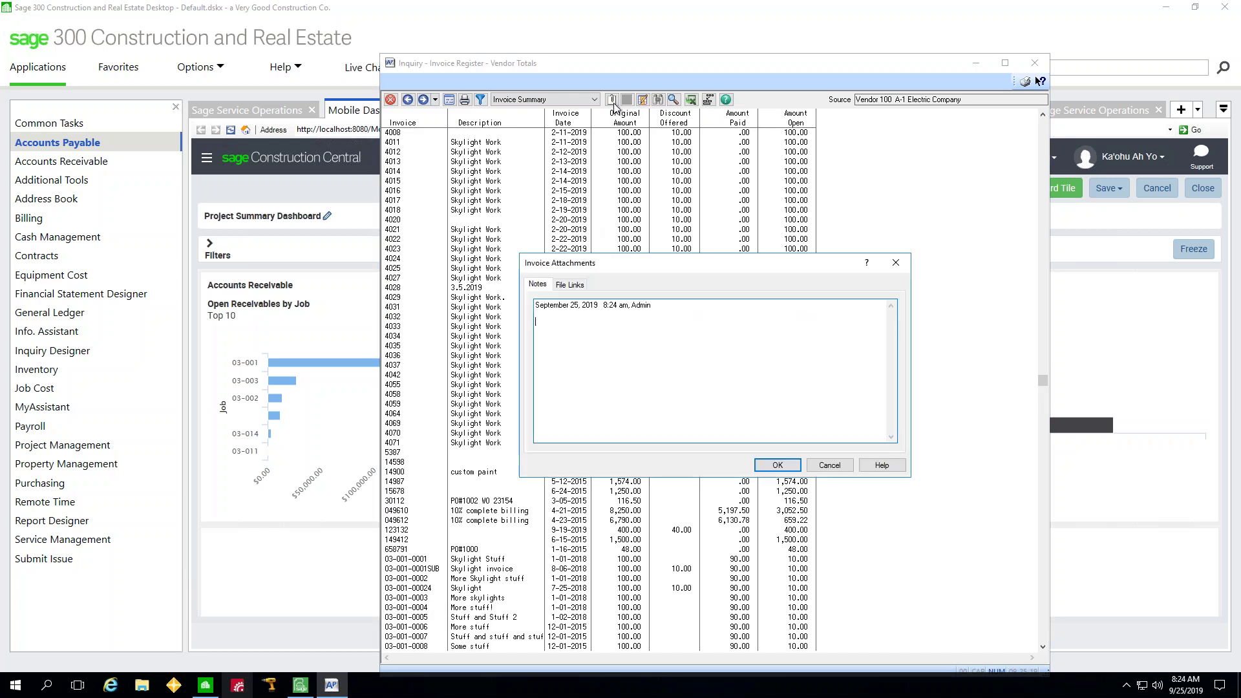
click(573, 286)
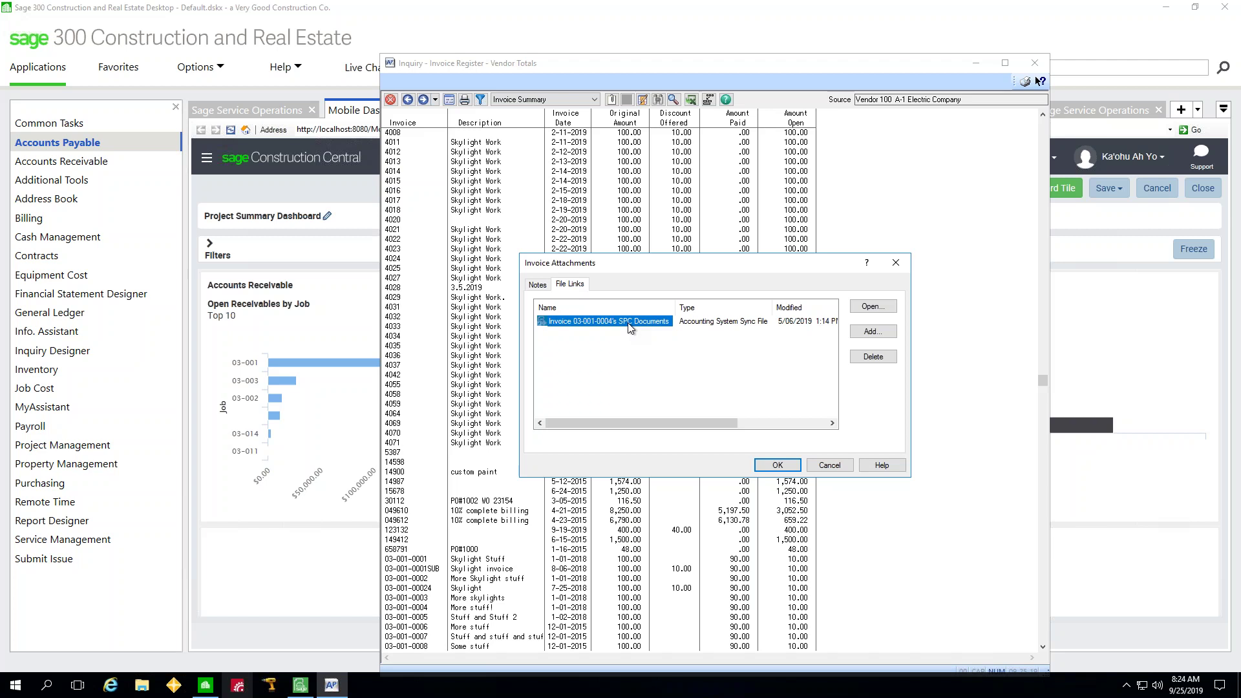
Step: View the linked Paperless documents and the AP check for invoice 03-001-0004
double_click(628, 328)
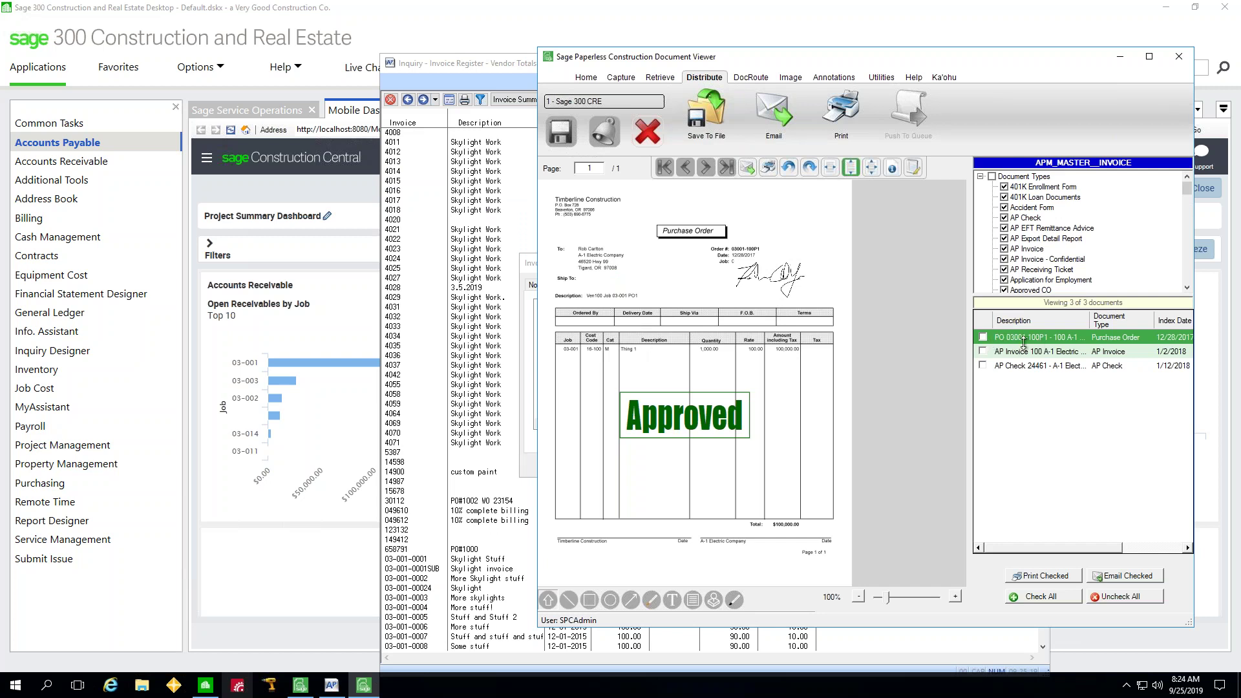
click(1016, 369)
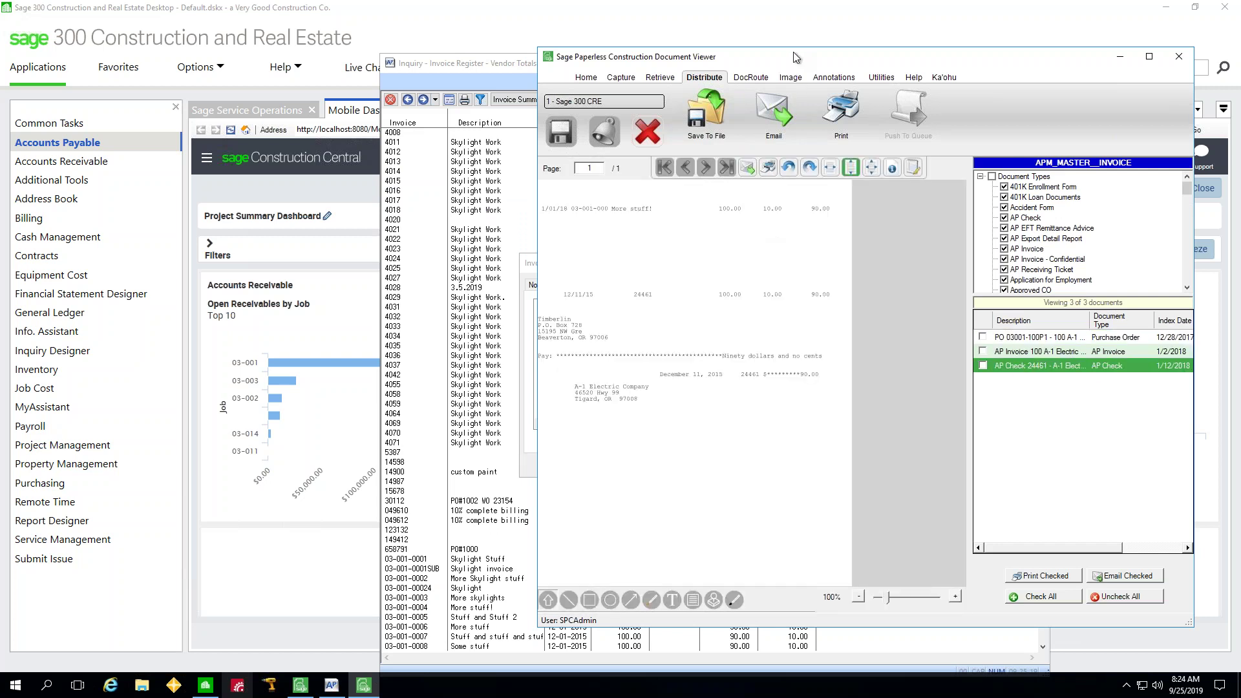
drag(799, 57, 280, 38)
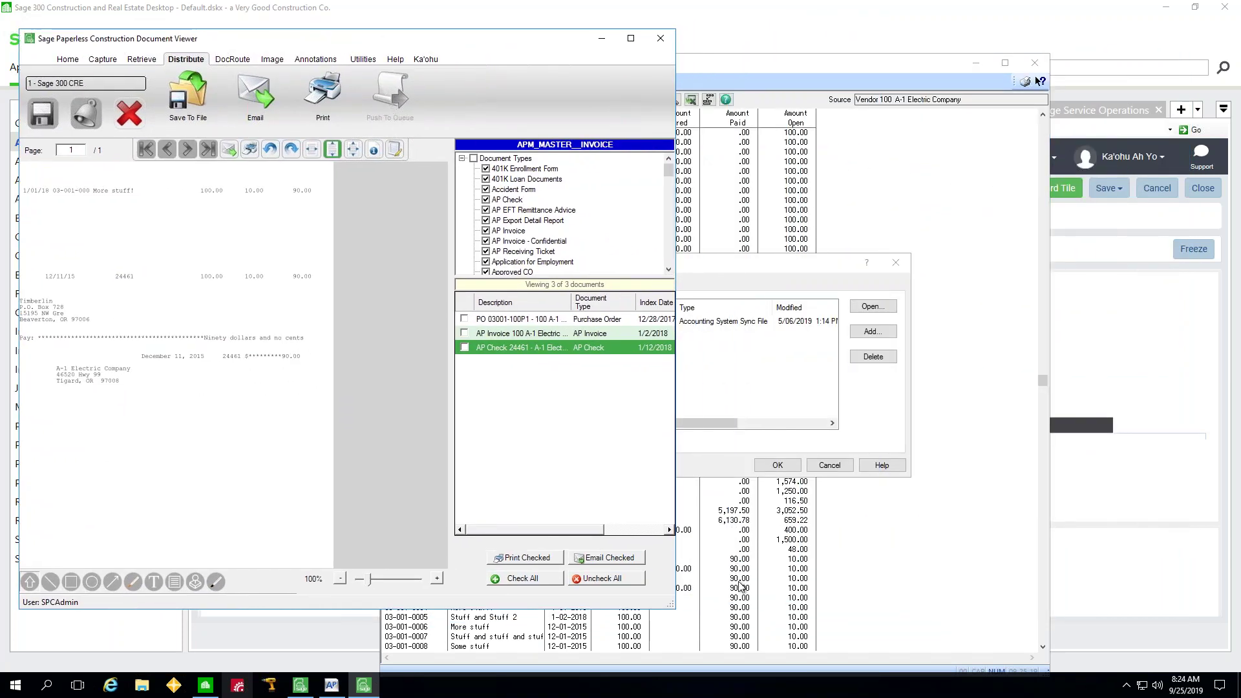
Step: Close the document, viewer, invoice attachments and invoice register inquiry
click(130, 114)
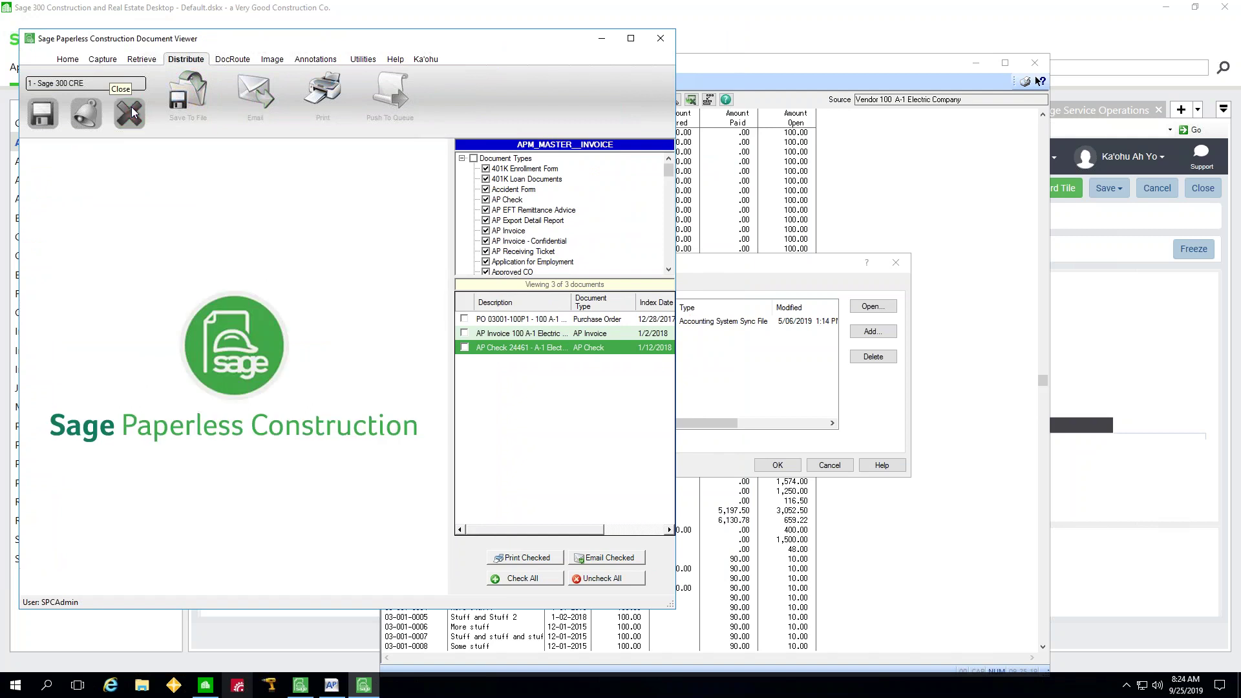
click(661, 39)
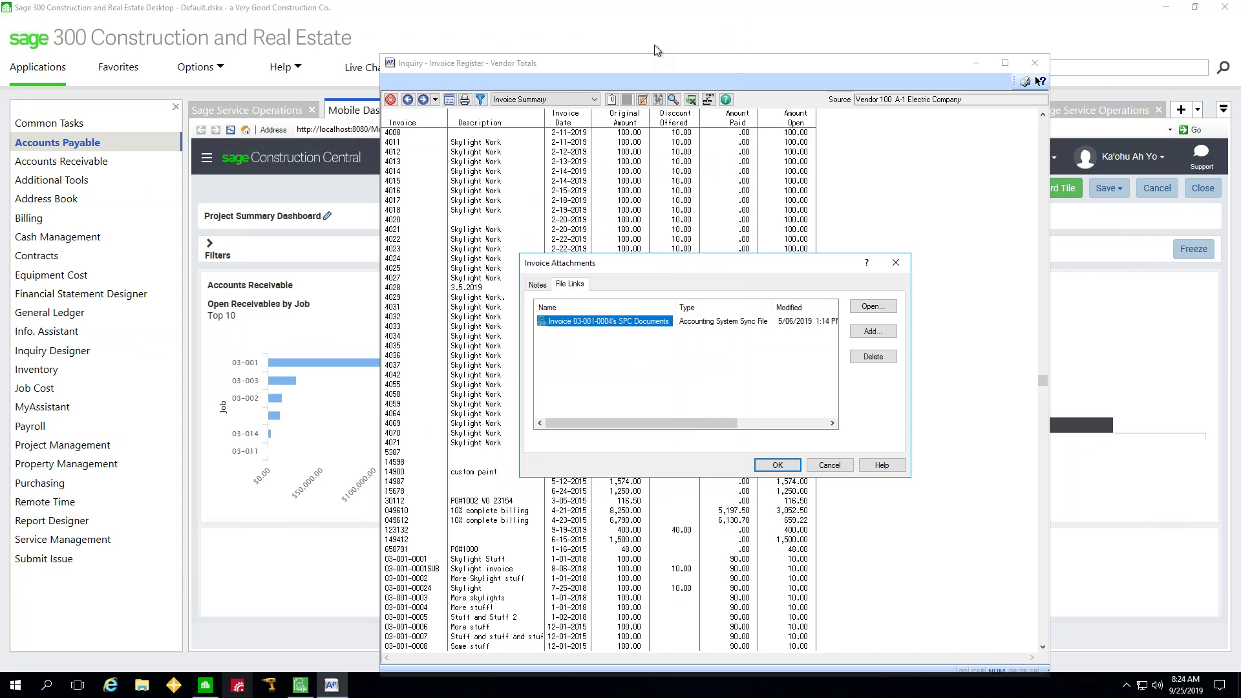
click(832, 468)
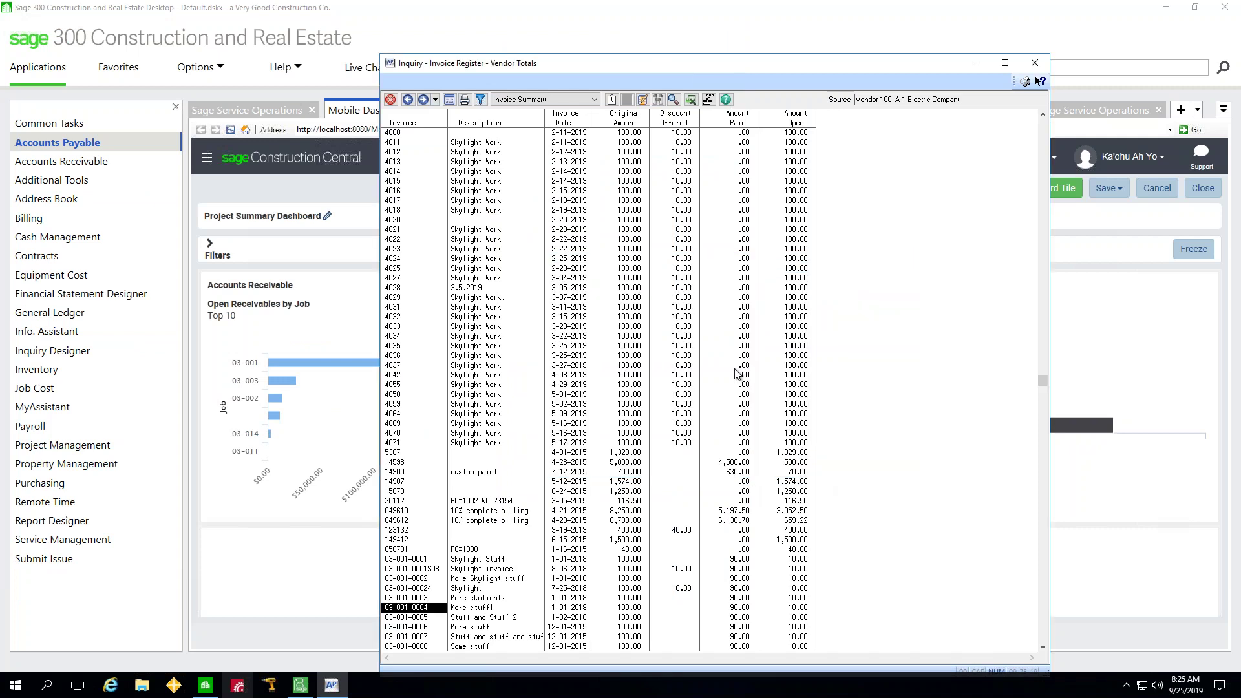
click(391, 100)
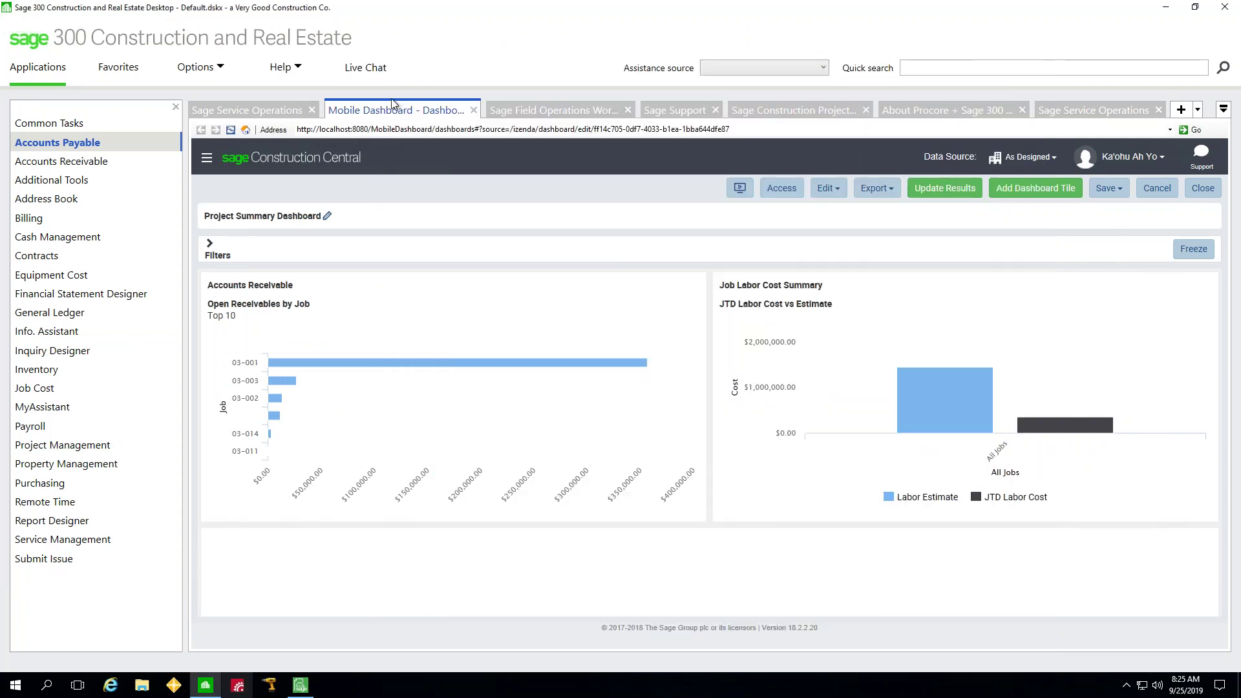
Step: Bring Sage Paperless Construction's My Paperless dashboard back to the front
click(303, 686)
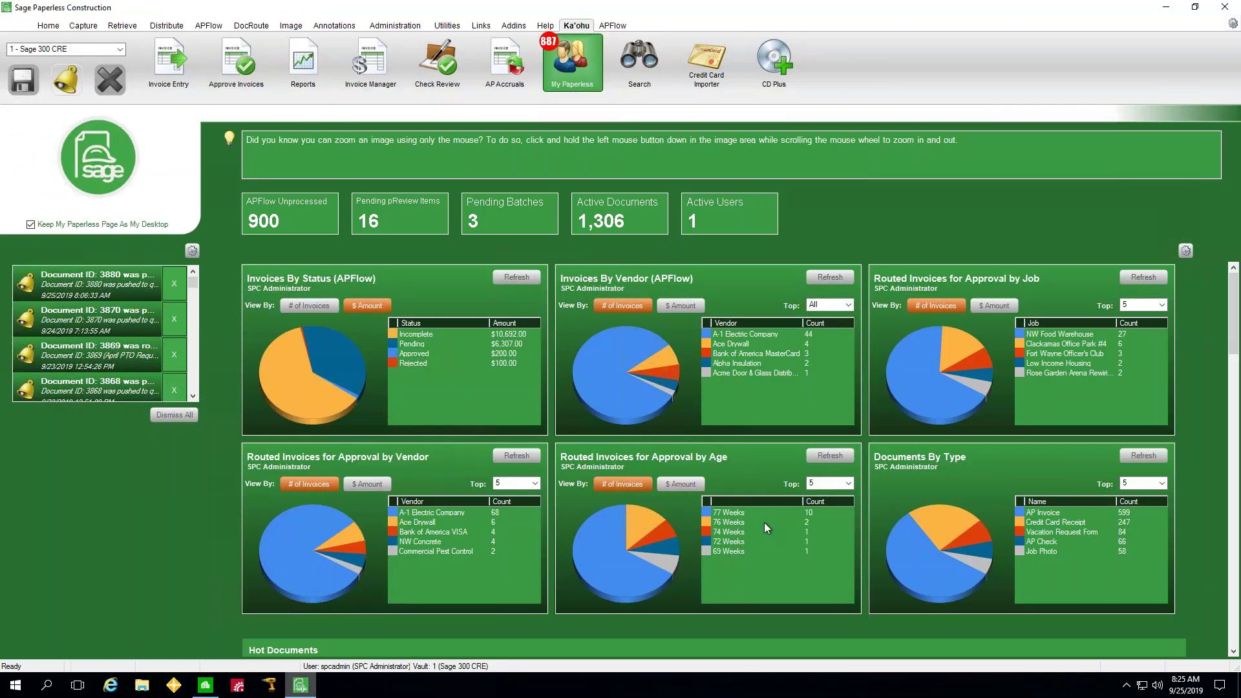